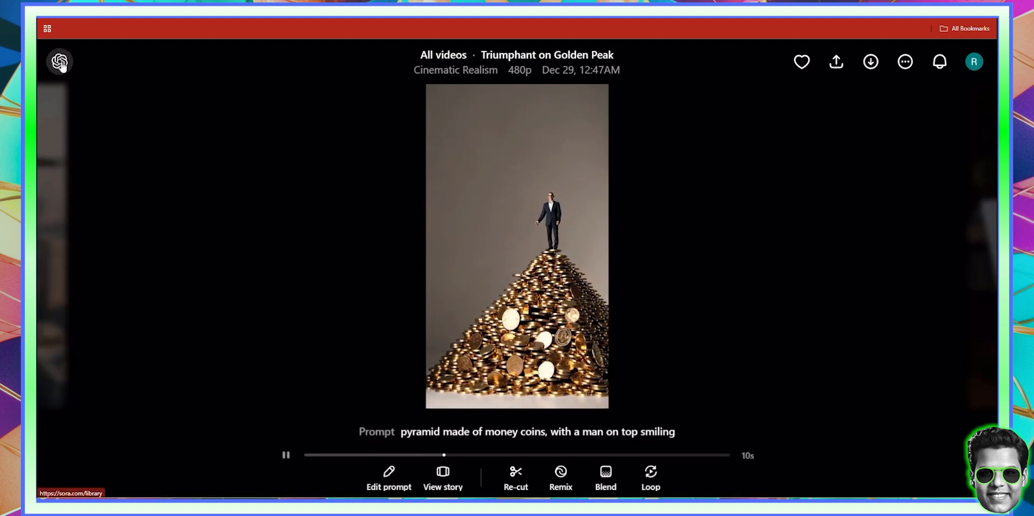
# Step: Return to the full video library and open the Zeus's Stormy Power video for playback
pyautogui.click(702, 262)
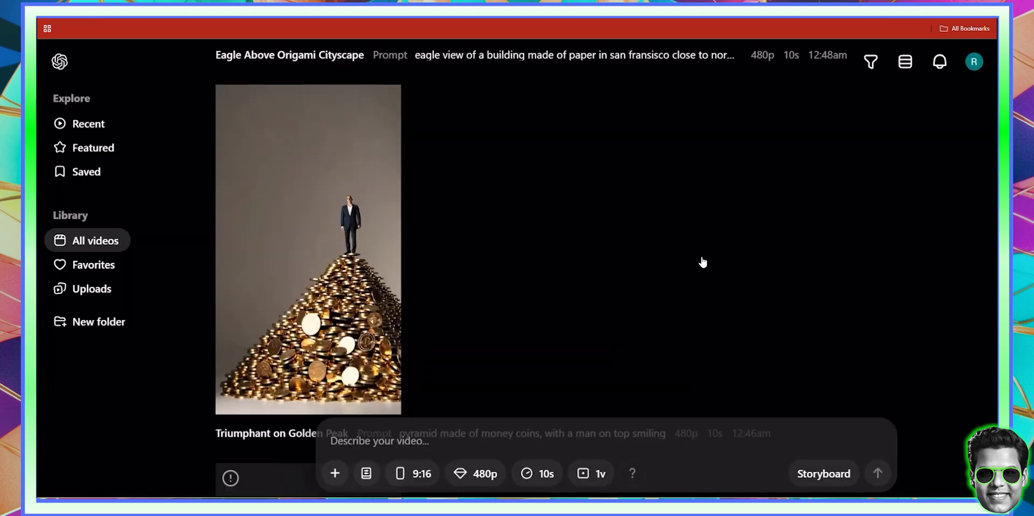
pyautogui.scroll(-6, 702, 256)
pyautogui.scroll(-14, 702, 257)
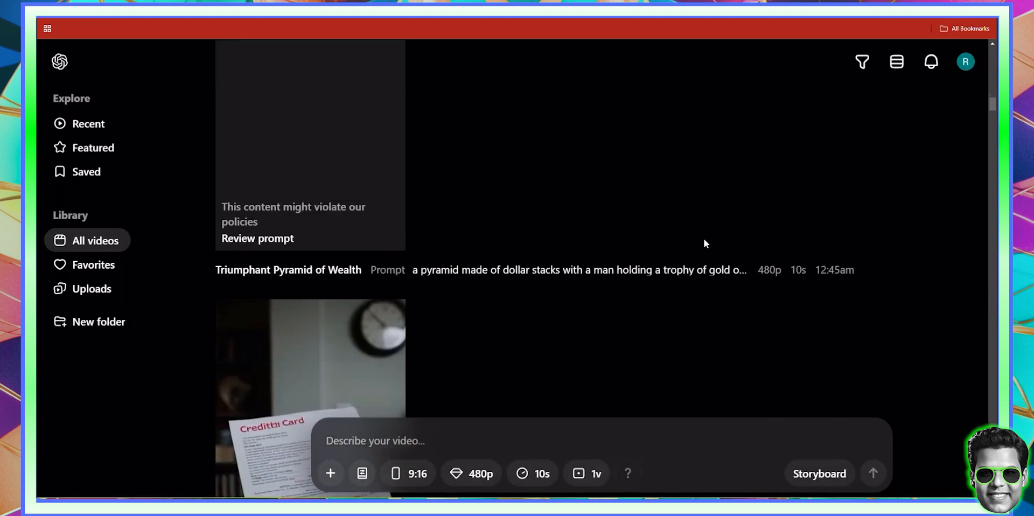
pyautogui.scroll(-14, 700, 261)
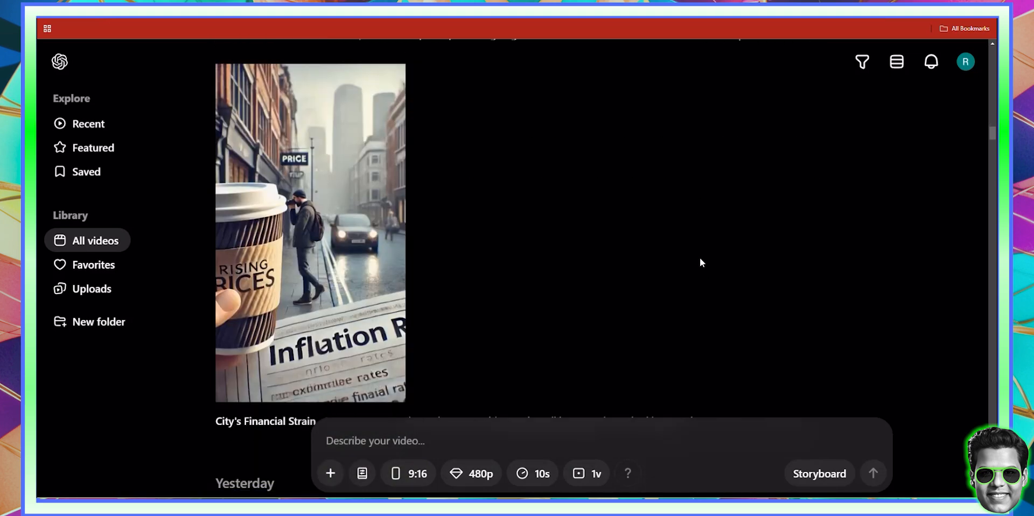
pyautogui.scroll(-3, 699, 263)
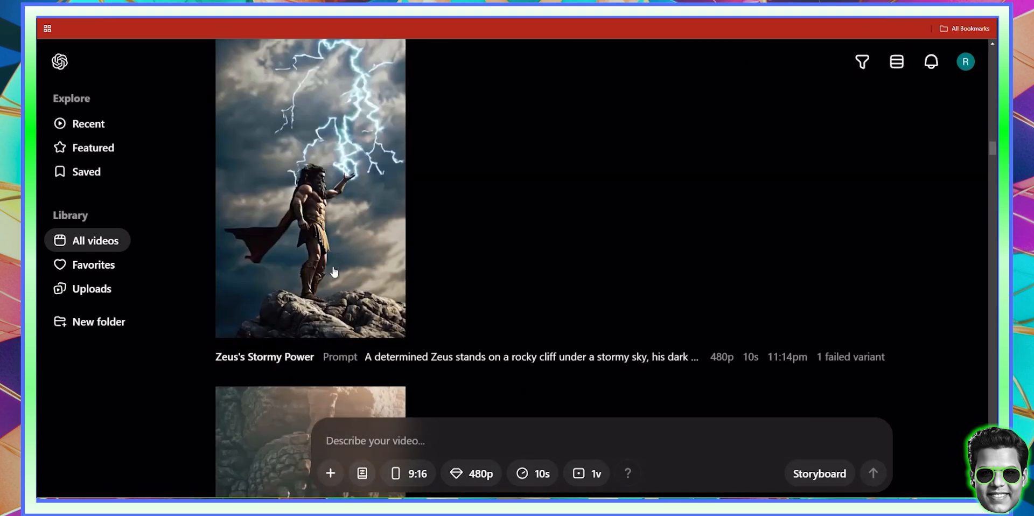
pyautogui.scroll(2, 326, 195)
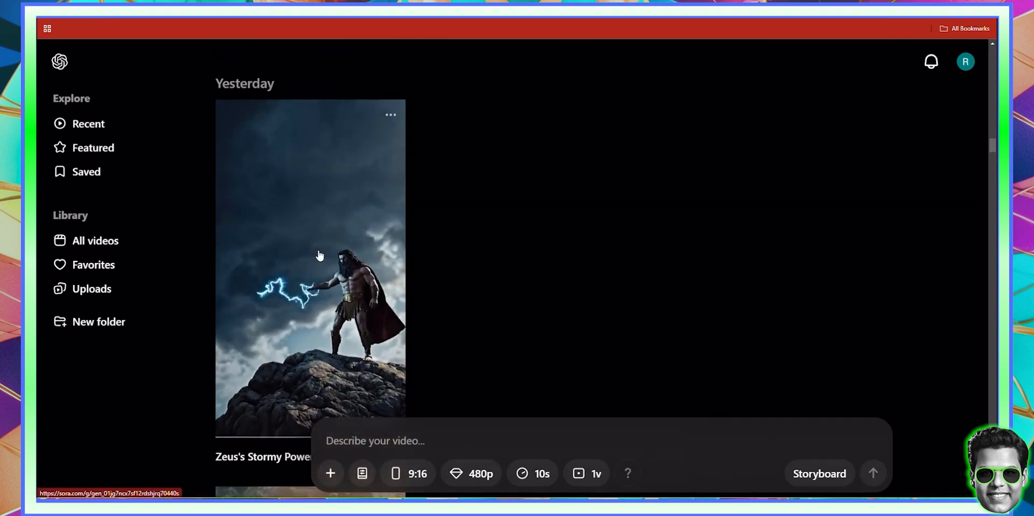
pyautogui.click(320, 256)
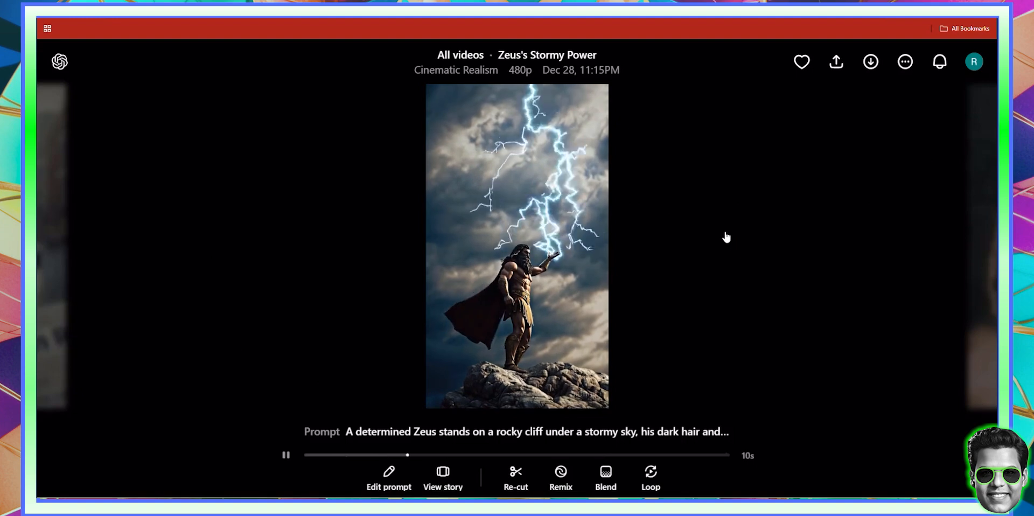
# Step: Go back to the library and open the Majestic Ocean Command video of Poseidon
pyautogui.click(50, 154)
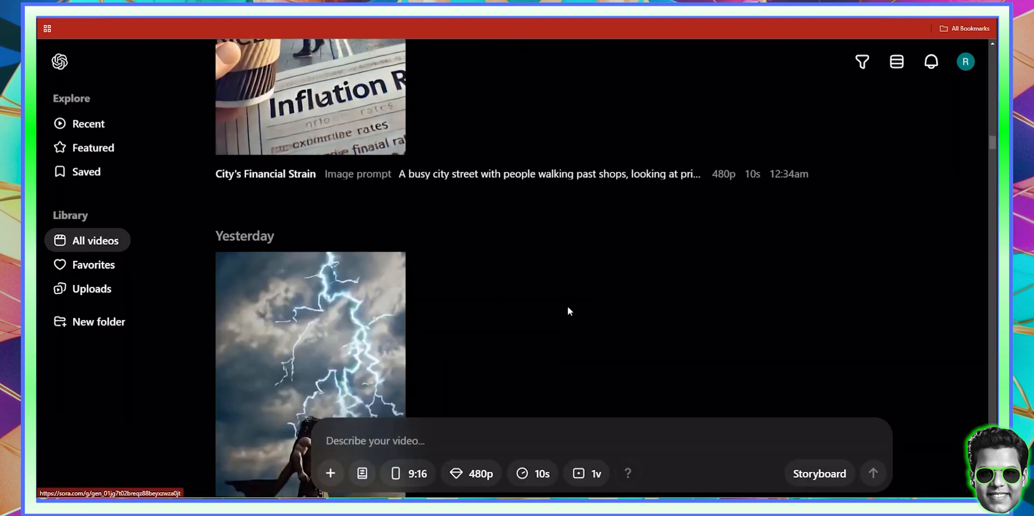
pyautogui.scroll(-20, 568, 310)
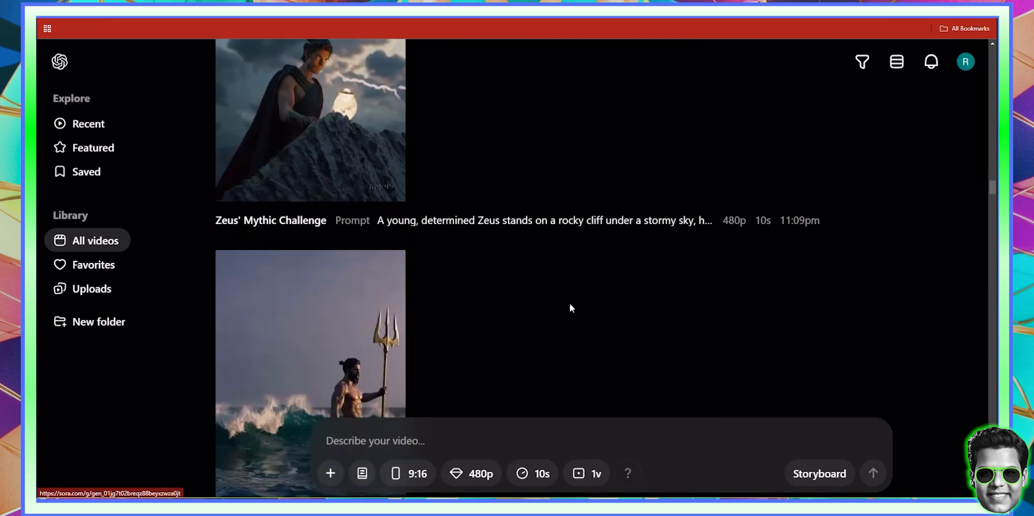
pyautogui.scroll(-5, 570, 307)
pyautogui.scroll(2, 331, 271)
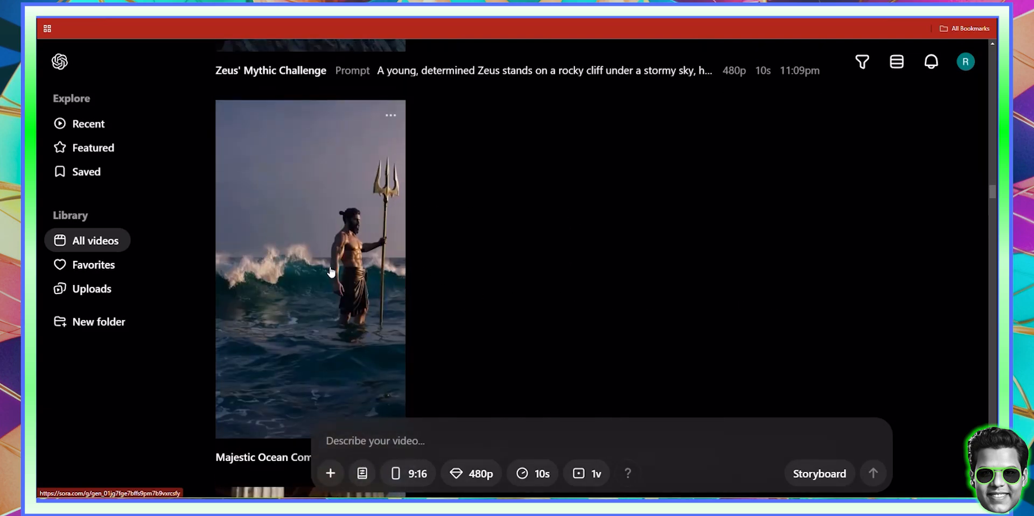
pyautogui.click(331, 271)
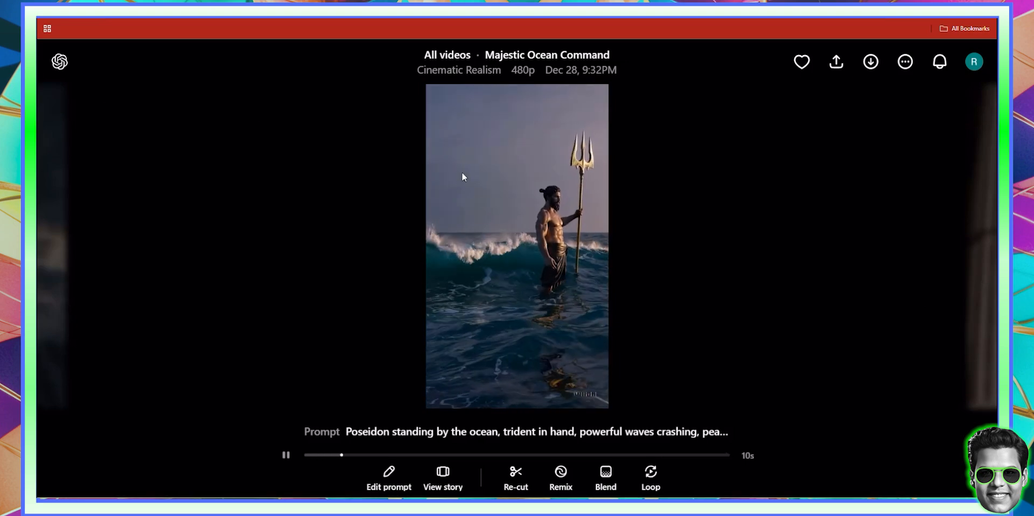
# Step: Return to the library and examine the video of Zeus on his throne, below Athena's Divine Presence
pyautogui.click(344, 132)
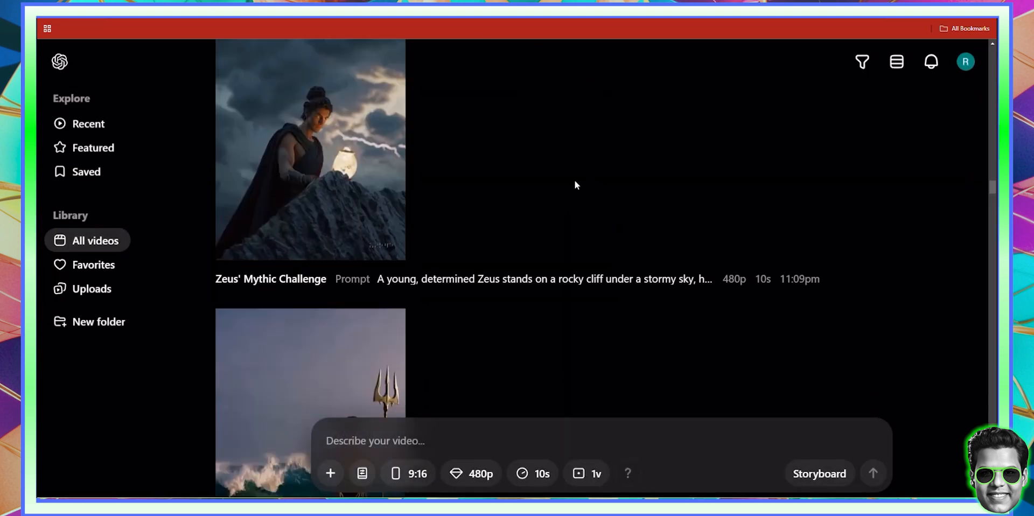
pyautogui.scroll(-12, 522, 213)
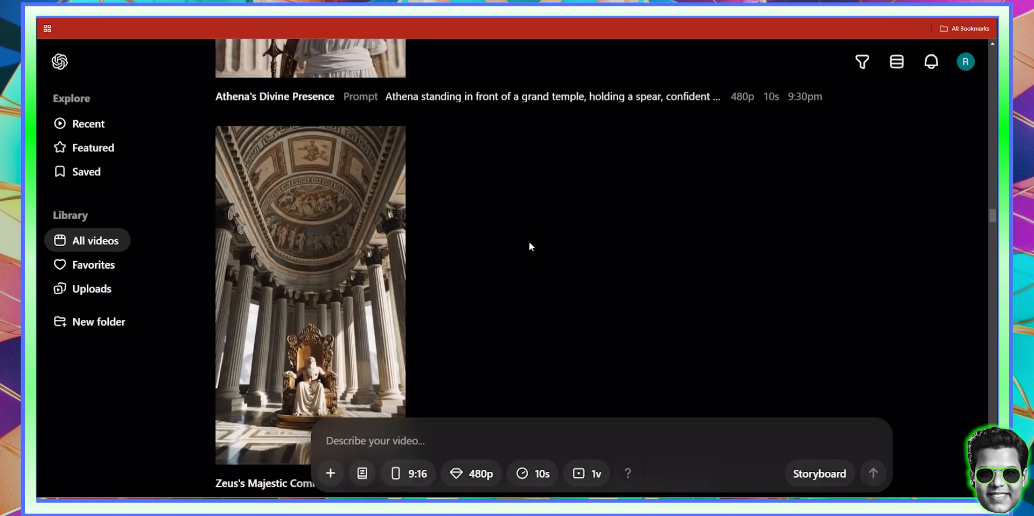
pyautogui.scroll(1, 529, 247)
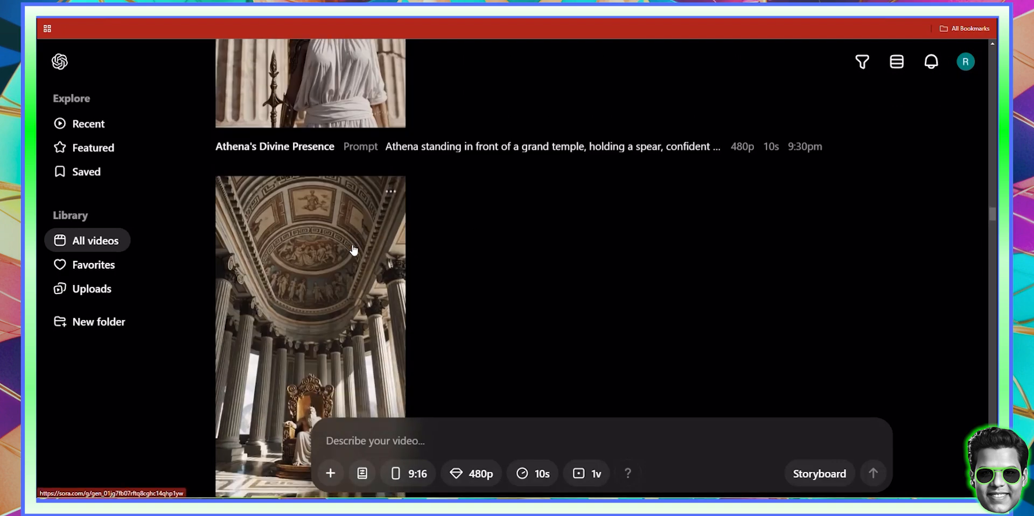
pyautogui.scroll(-2, 352, 249)
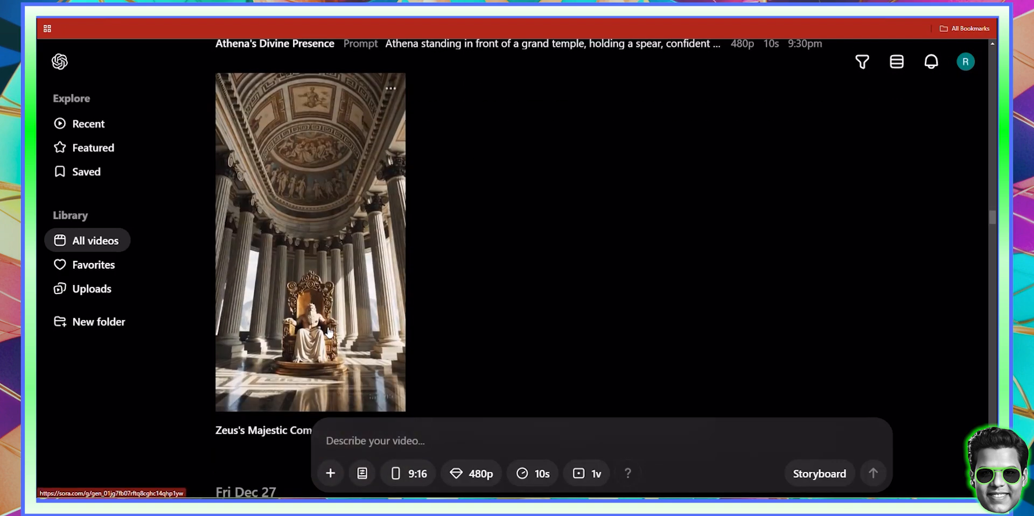
# Step: Examine the Viking videos in the library: the bonfire feast, the dawn longship and the snowstorm warrior
pyautogui.scroll(-11, 329, 332)
pyautogui.scroll(-4, 330, 328)
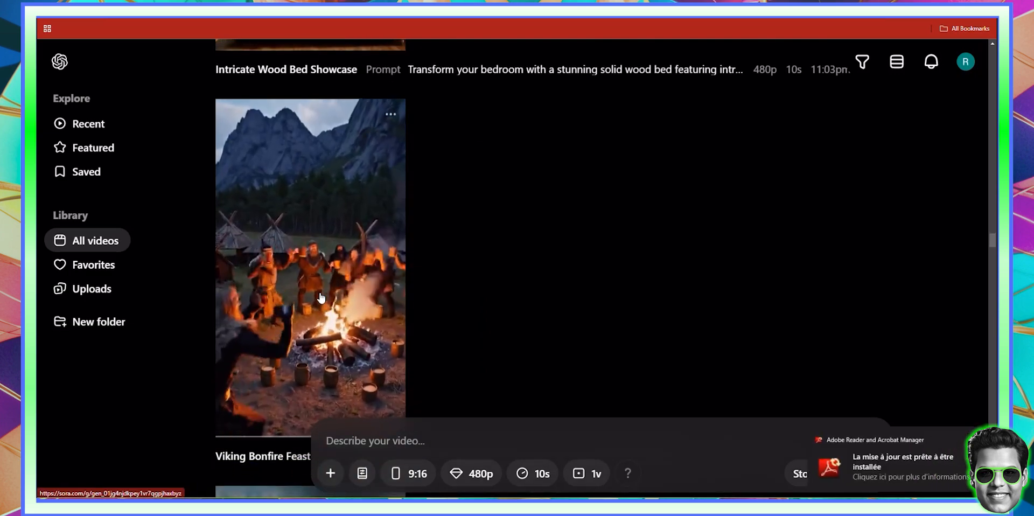
pyautogui.scroll(-8, 320, 298)
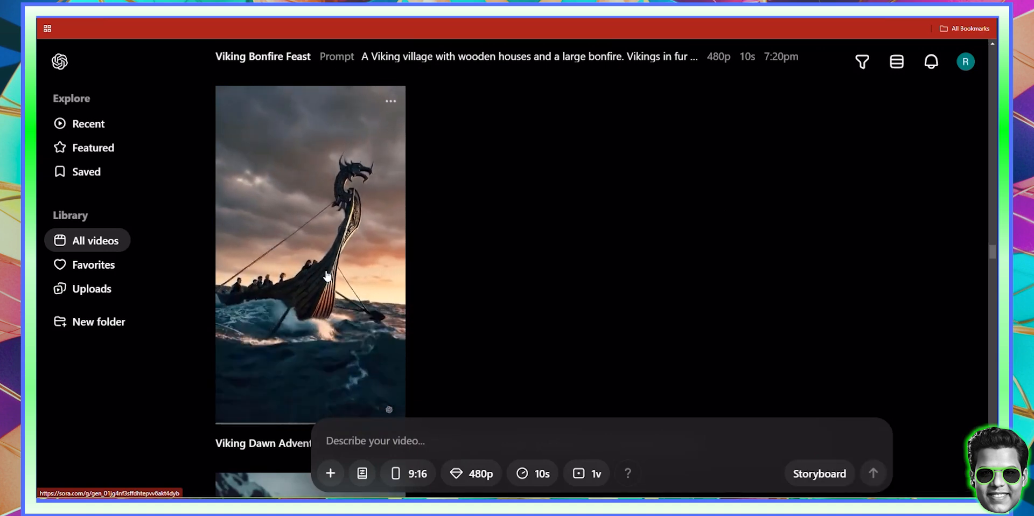
pyautogui.scroll(-7, 487, 237)
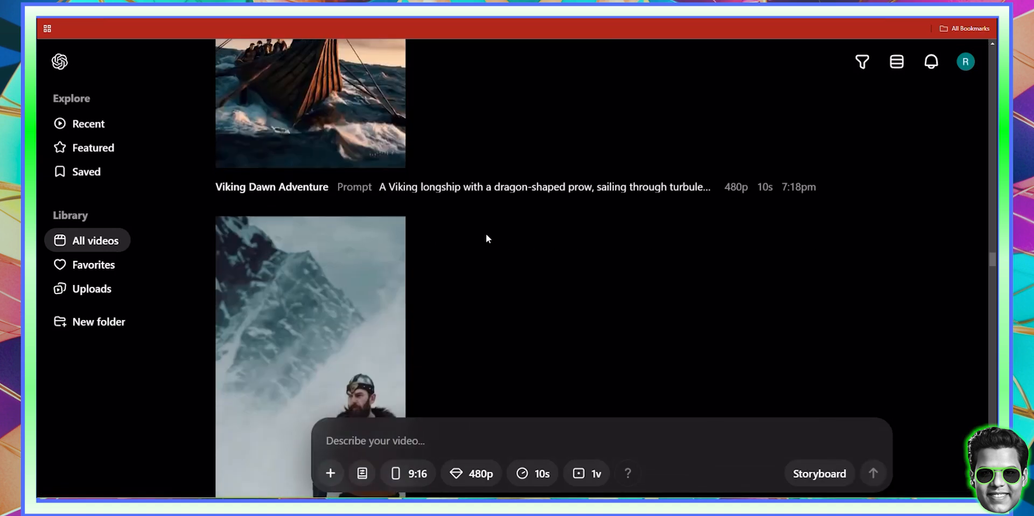
pyautogui.scroll(1, 313, 245)
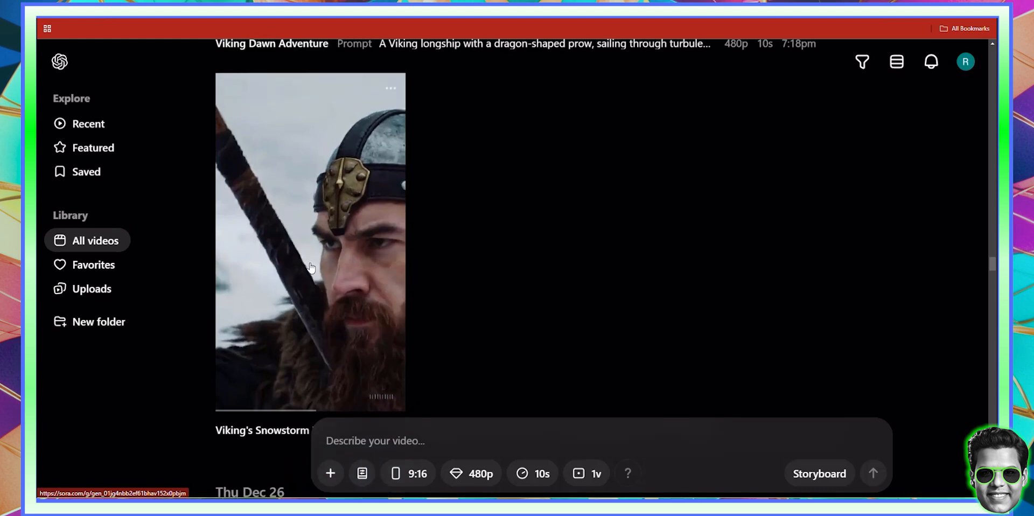
pyautogui.scroll(1, 318, 261)
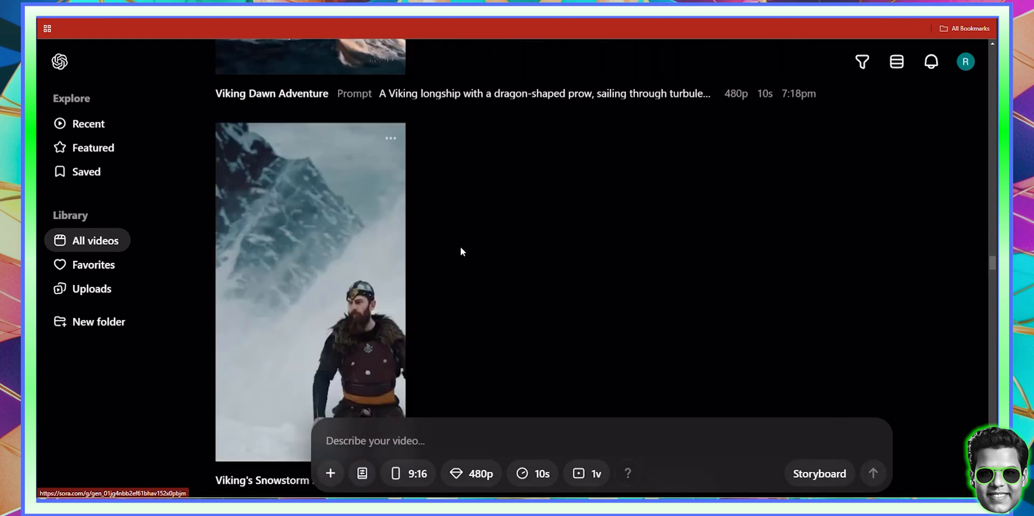
# Step: Examine the moonlit jaguar video and the landscape-format Majestic White Lion Roar video in the library
pyautogui.scroll(-9, 465, 247)
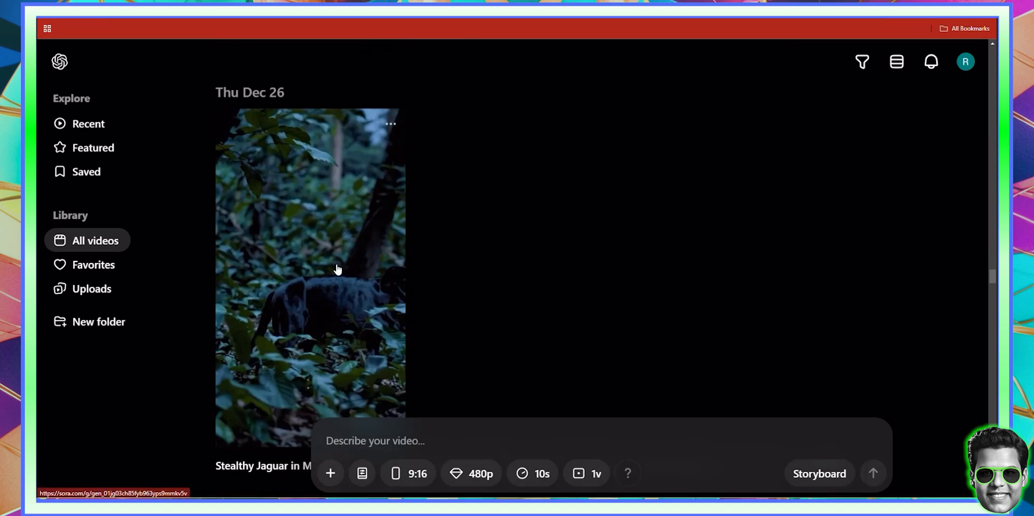
pyautogui.scroll(-8, 601, 233)
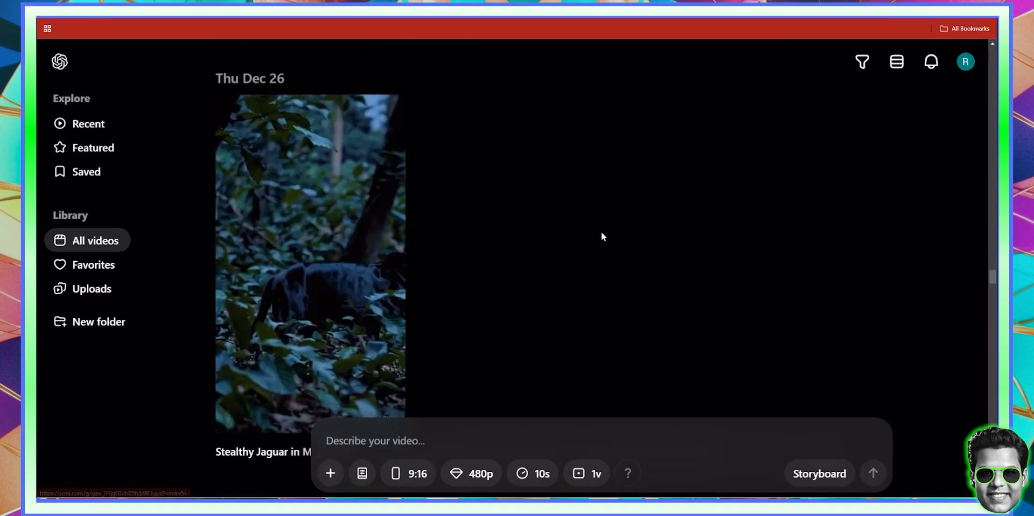
pyautogui.scroll(1, 438, 246)
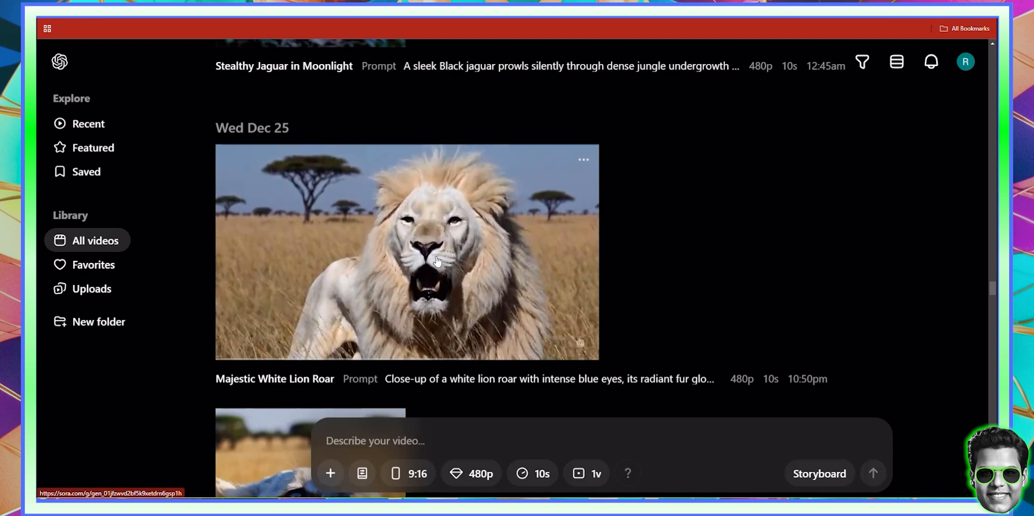
pyautogui.scroll(-1, 437, 246)
pyautogui.scroll(-1, 438, 258)
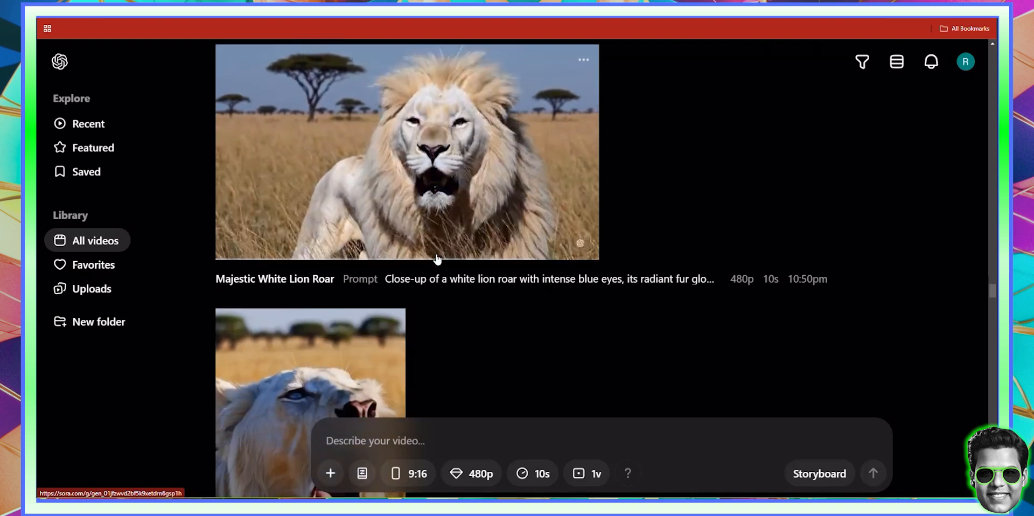
pyautogui.scroll(-1, 458, 238)
pyautogui.scroll(2, 459, 238)
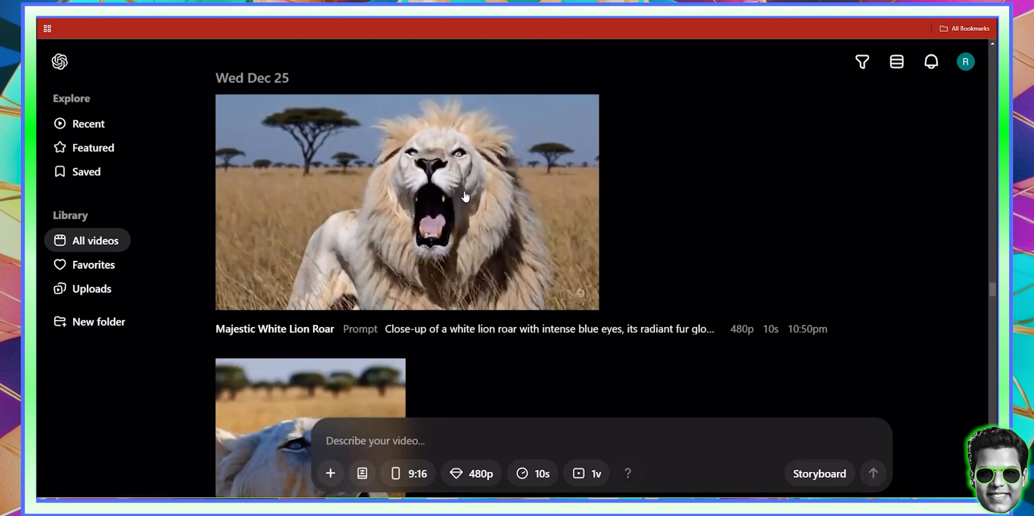
# Step: Examine the portrait-format white lion videos, from the roaring close-up to the lion at sunset
pyautogui.scroll(-3, 459, 217)
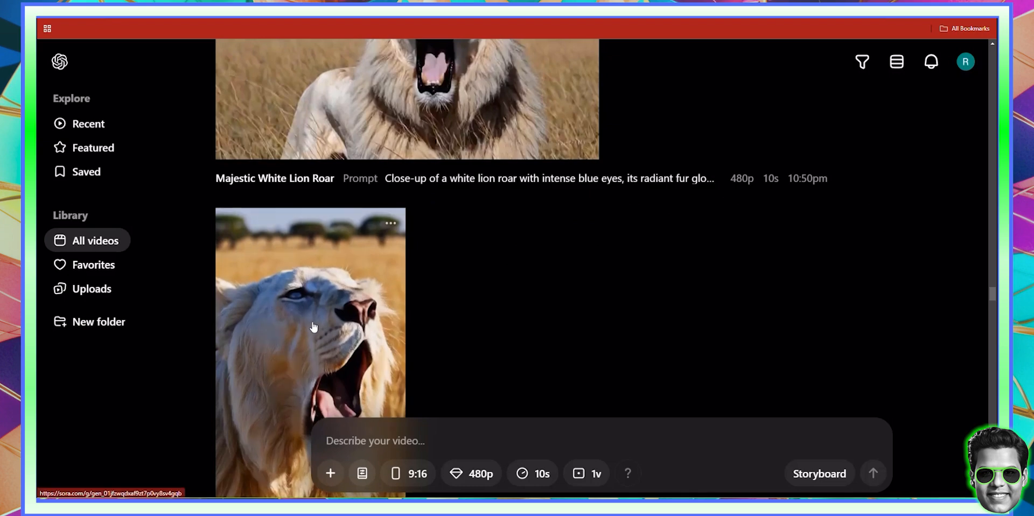
pyautogui.scroll(-2, 329, 304)
pyautogui.scroll(-3, 343, 290)
pyautogui.scroll(-3, 343, 290)
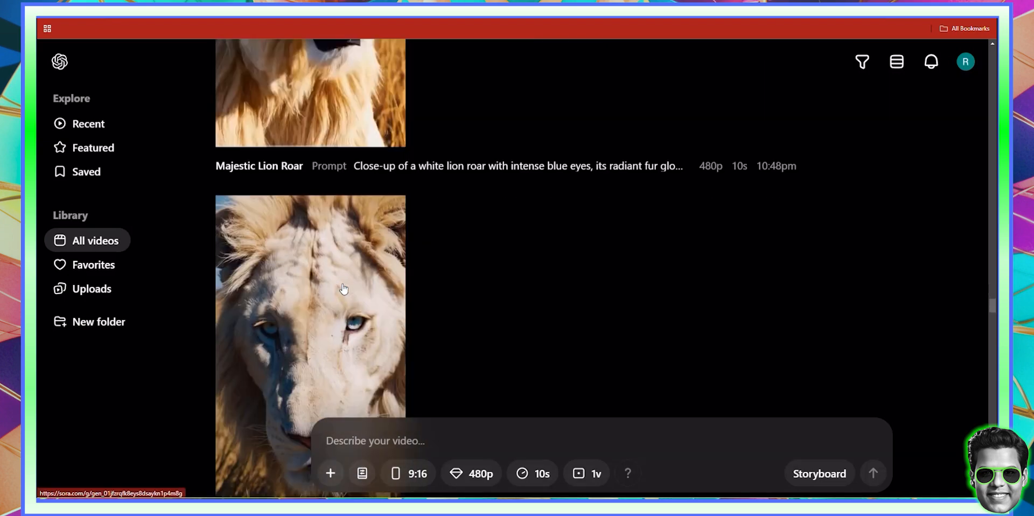
pyautogui.scroll(-2, 343, 289)
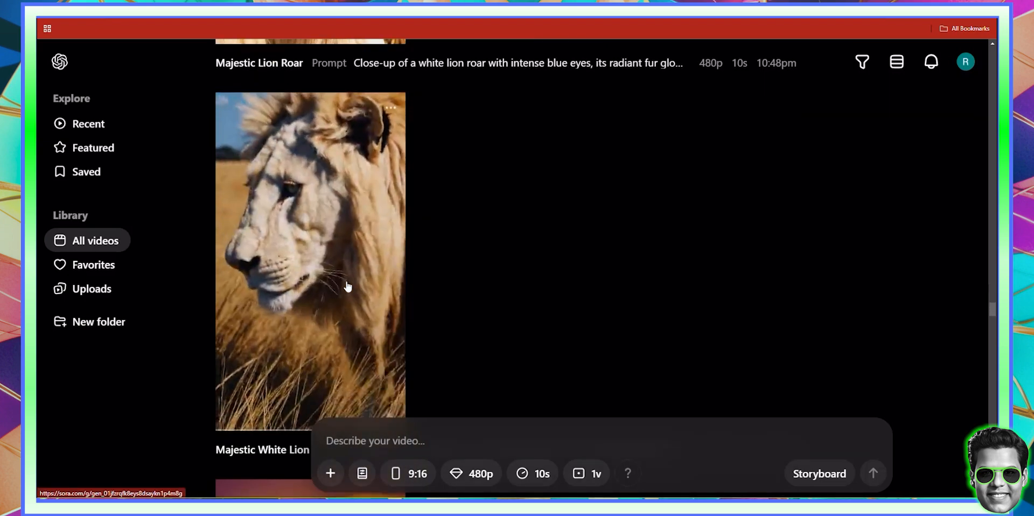
pyautogui.scroll(-4, 346, 287)
pyautogui.scroll(-5, 347, 285)
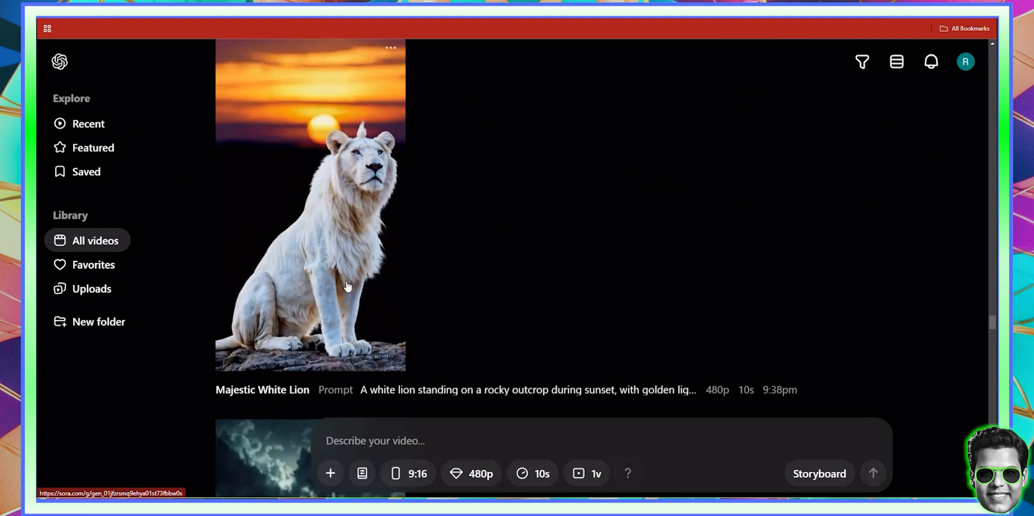
pyautogui.scroll(-2, 348, 286)
pyautogui.scroll(4, 347, 286)
# Step: Examine the dark warrior and Tiger's Jungle Hunt videos, and return to the start of the library
pyautogui.scroll(-8, 348, 285)
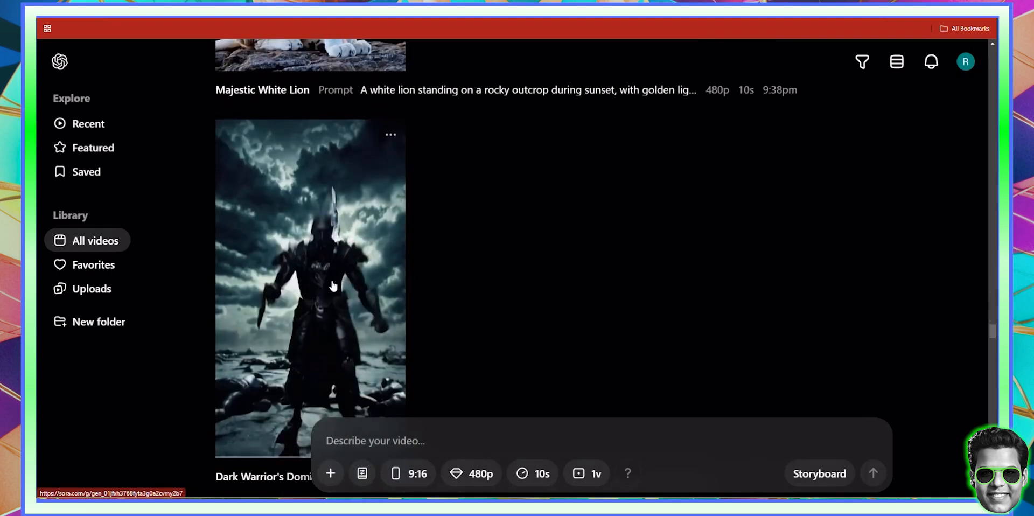
pyautogui.scroll(-7, 344, 284)
pyautogui.scroll(-9, 339, 283)
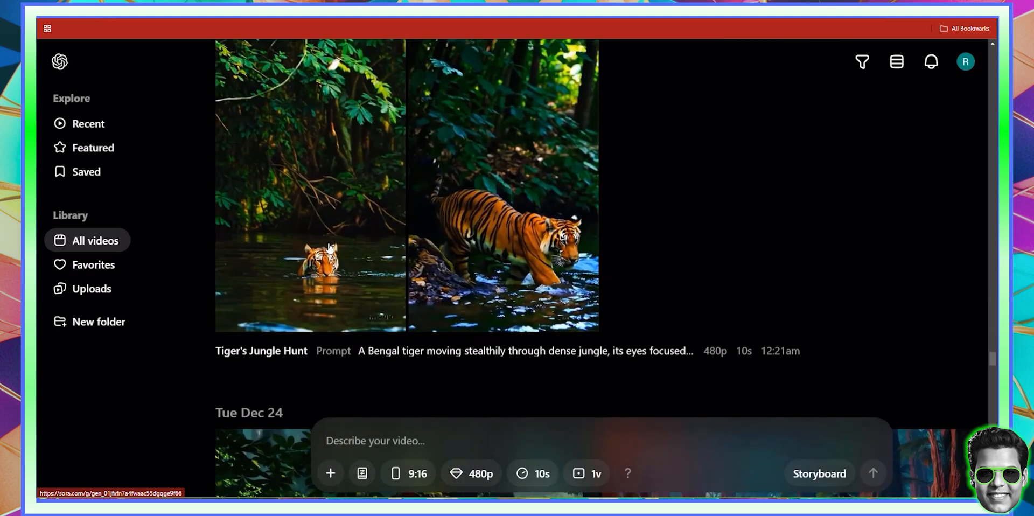
pyautogui.scroll(1, 330, 247)
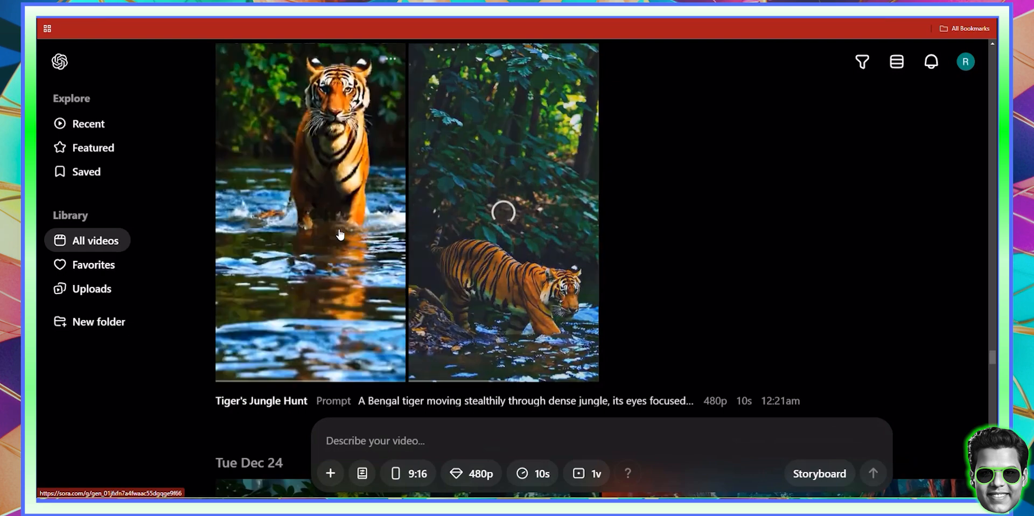
pyautogui.scroll(1, 339, 233)
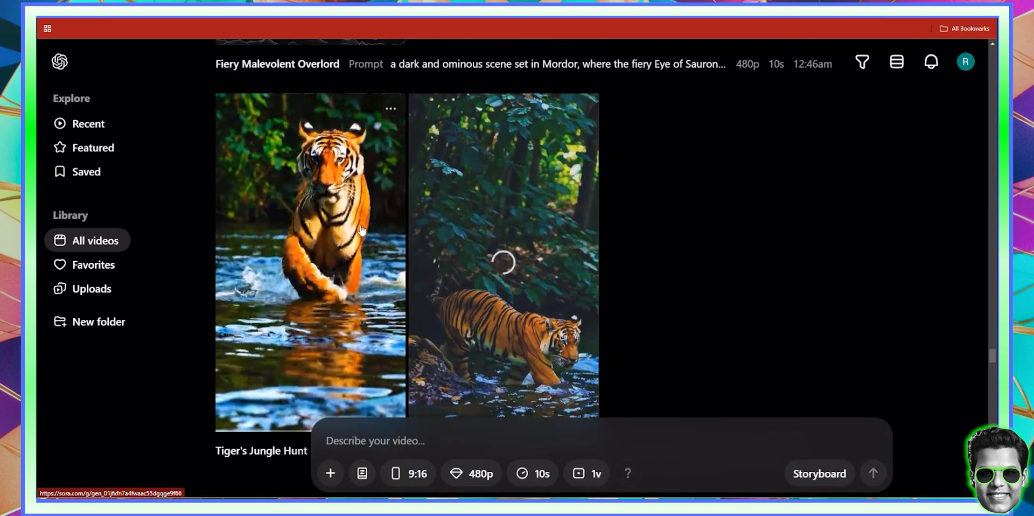
pyautogui.moveTo(994, 355); pyautogui.dragTo(992, 53)
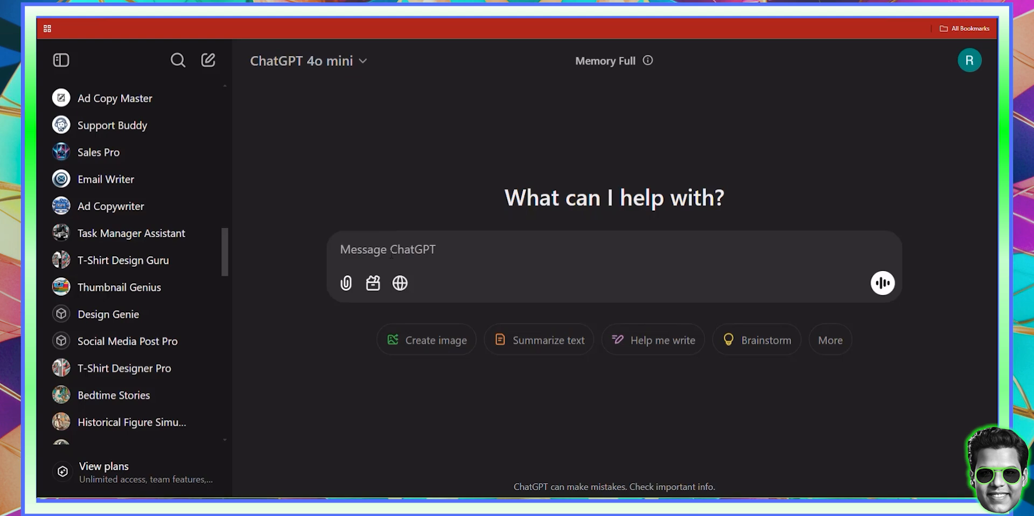
# Step: Ask ChatGPT for a short voiceover for a viral 40 second short about the relationship between Sauron and the dragon Smaug, with a catchy hook
pyautogui.write('I')
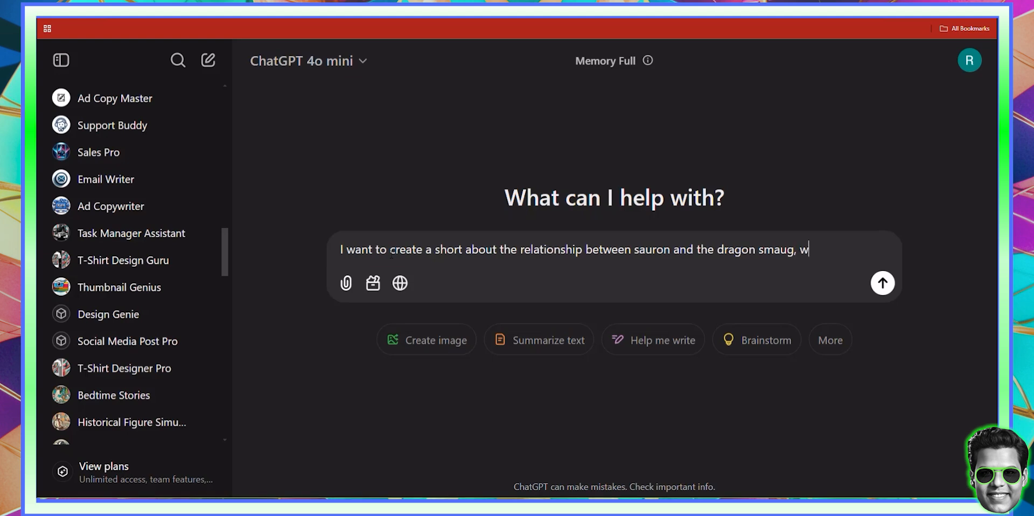
pyautogui.write('ort voiceover of a 40 second short to go viral, with a')
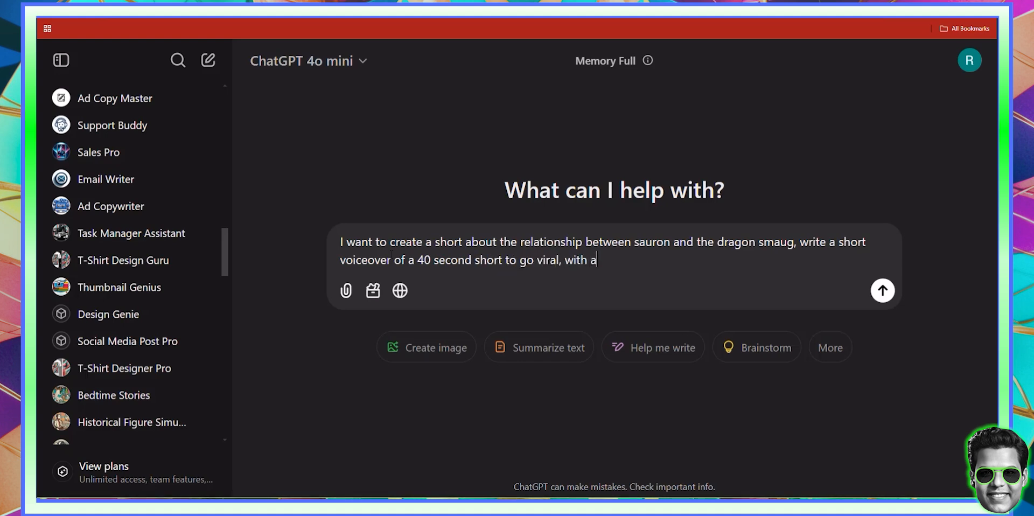
pyautogui.write('catchy hook.')
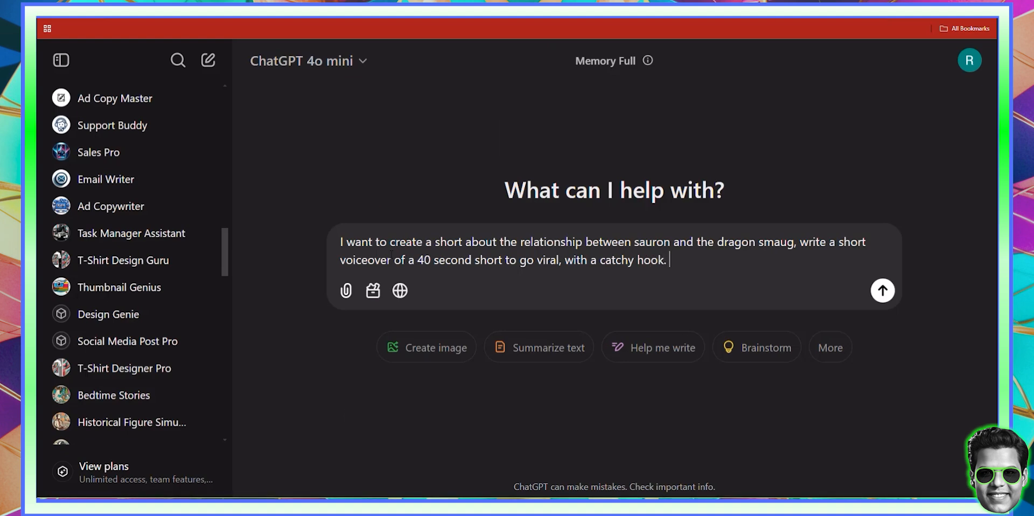
pyautogui.press('Return')
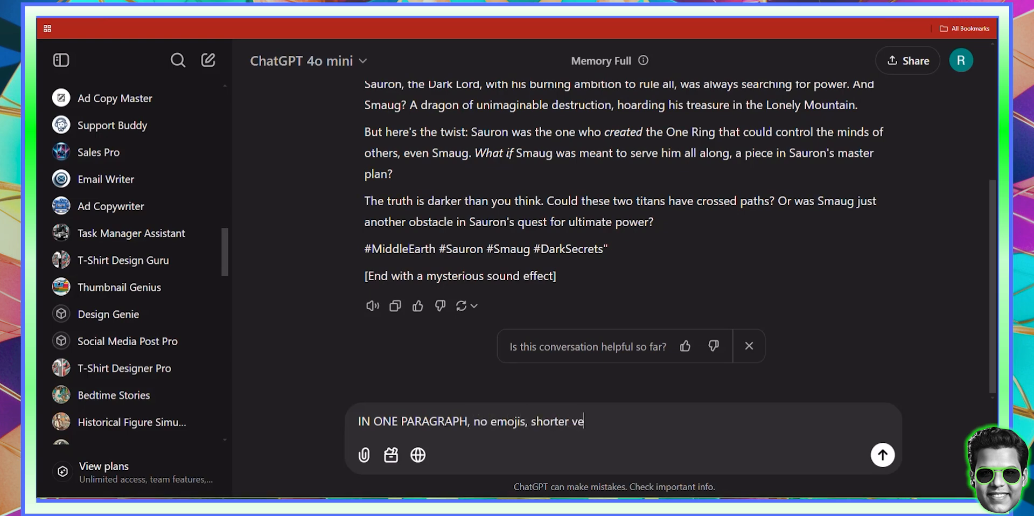
# Step: Request a shorter version in one paragraph with no emojis, and copy the rewritten script
pyautogui.press('Return')
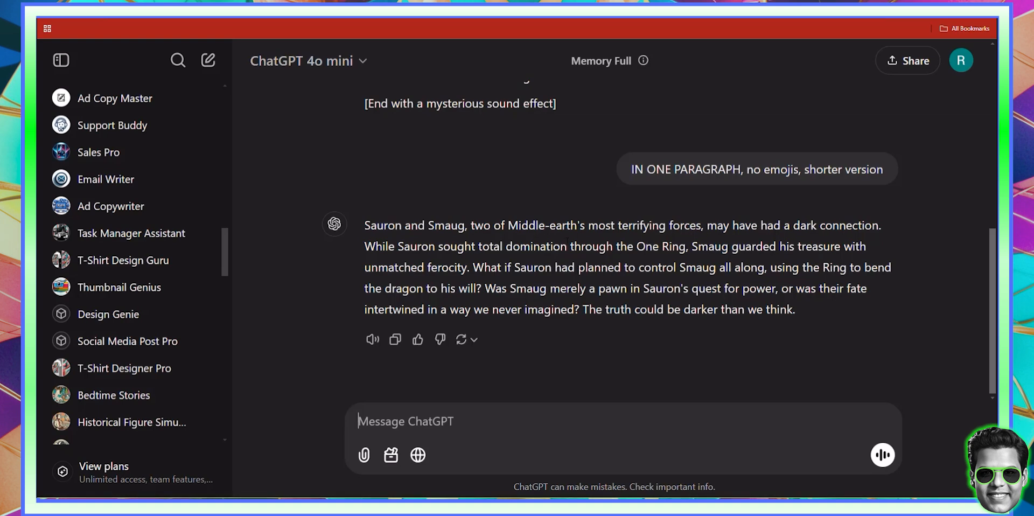
pyautogui.tripleClick(499, 245)
pyautogui.hotkey('ctrl', 'c')
pyautogui.rightClick(499, 245)
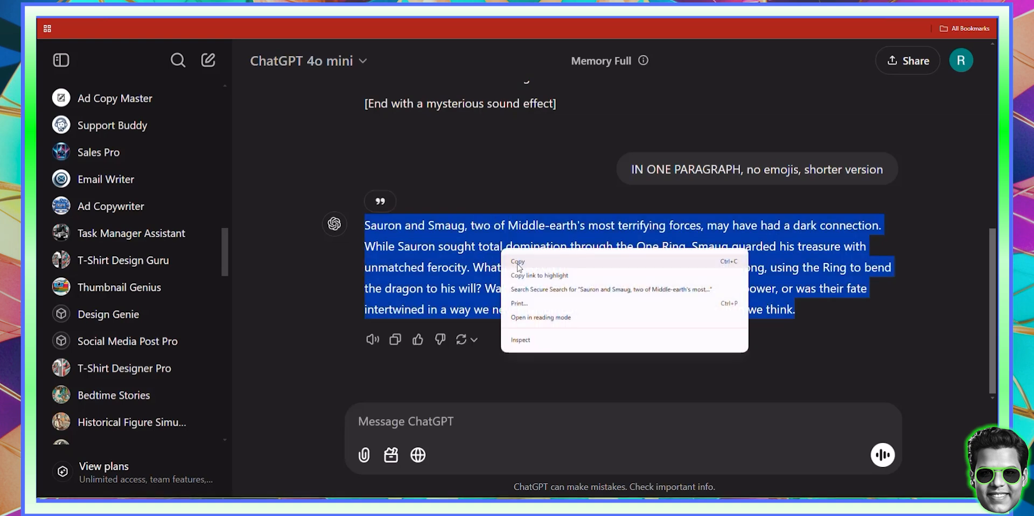
pyautogui.click(514, 260)
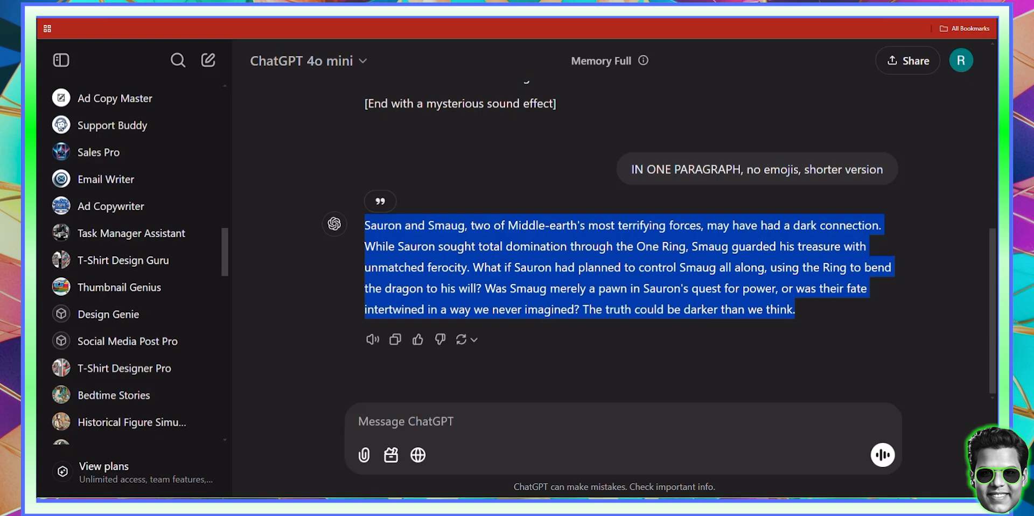
# Step: Switch to ElevenLabs Text to Speech, replace the existing text with the copied script and generate speech with the "Jack - Smooth, deep, mysterious" voice
pyautogui.hotkey('ctrl', 't')
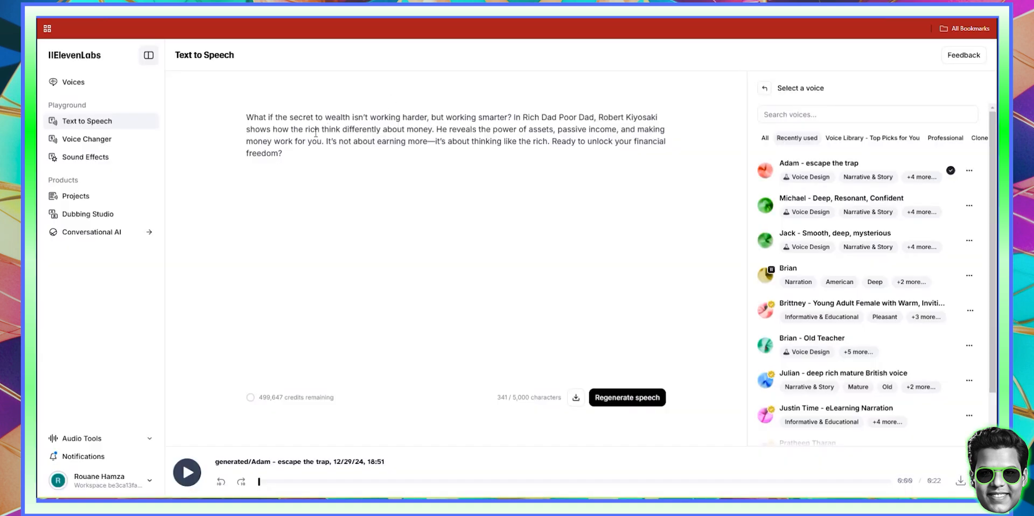
pyautogui.tripleClick(307, 138)
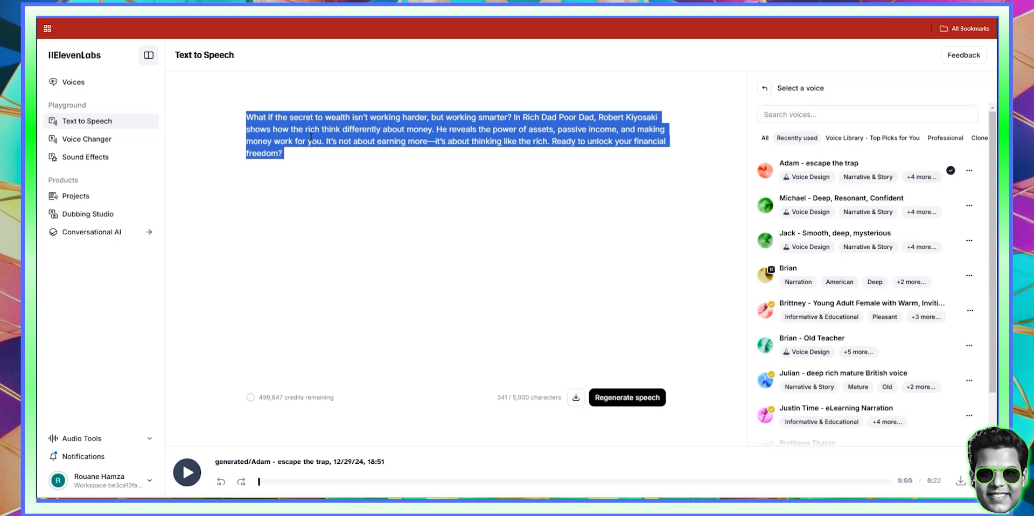
pyautogui.hotkey('ctrl', 'v')
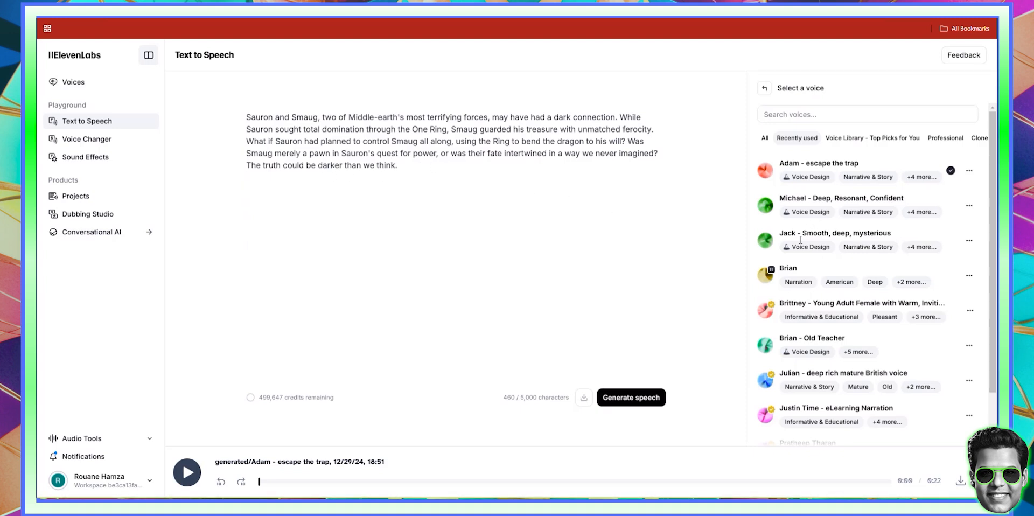
pyautogui.click(837, 239)
pyautogui.click(636, 399)
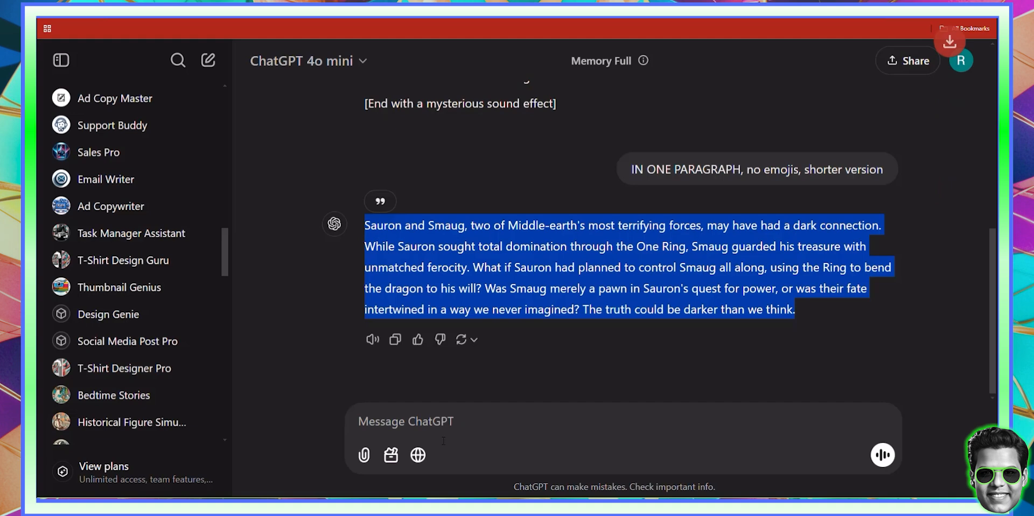
# Step: Back in ChatGPT, write a request to describe 2 scenes, one with sauron alone and one with smaugh alone
pyautogui.click(446, 432)
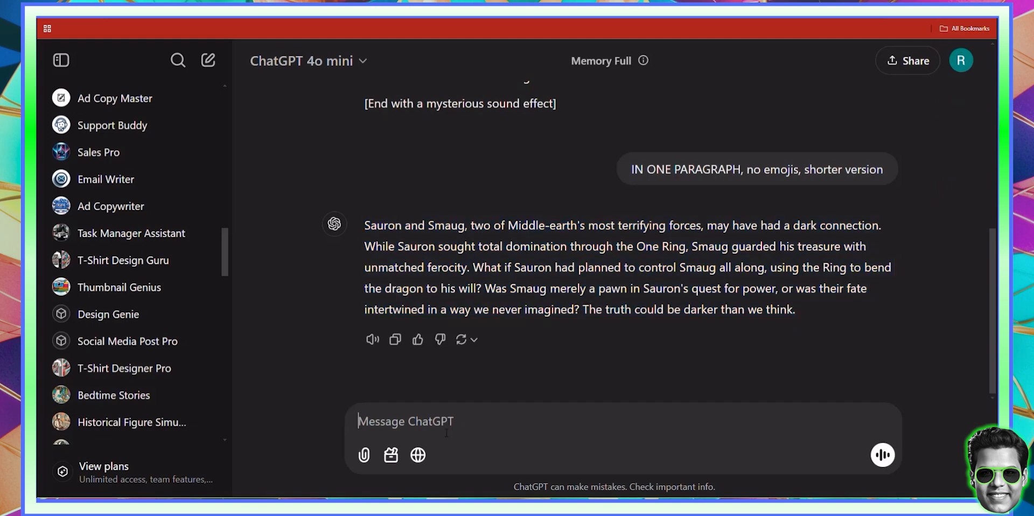
pyautogui.write('des')
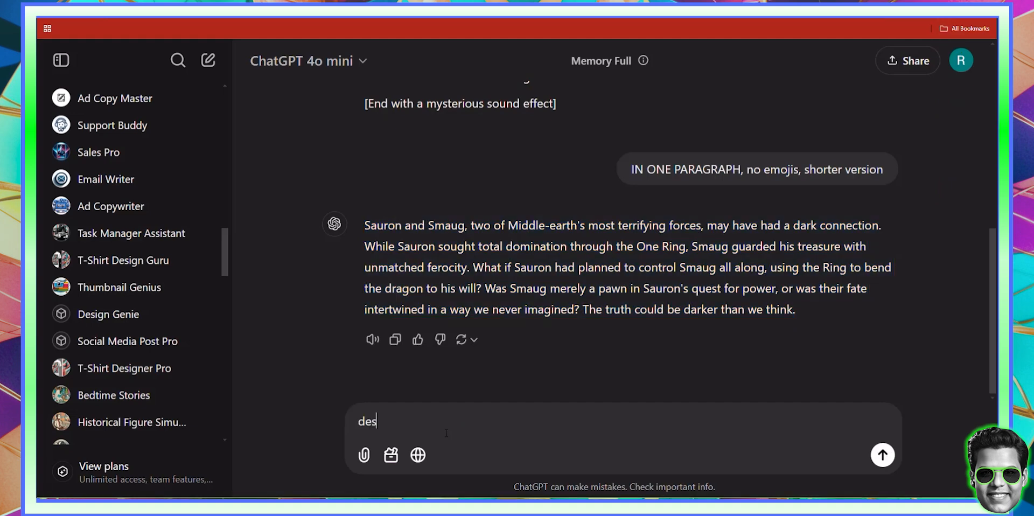
pyautogui.write('cribe 2 sc')
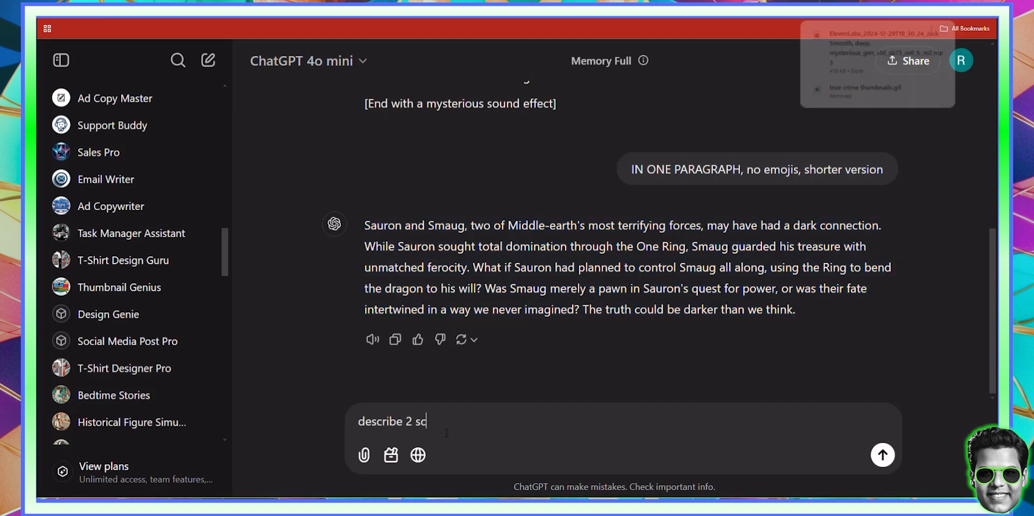
pyautogui.write('enes one with suaro')
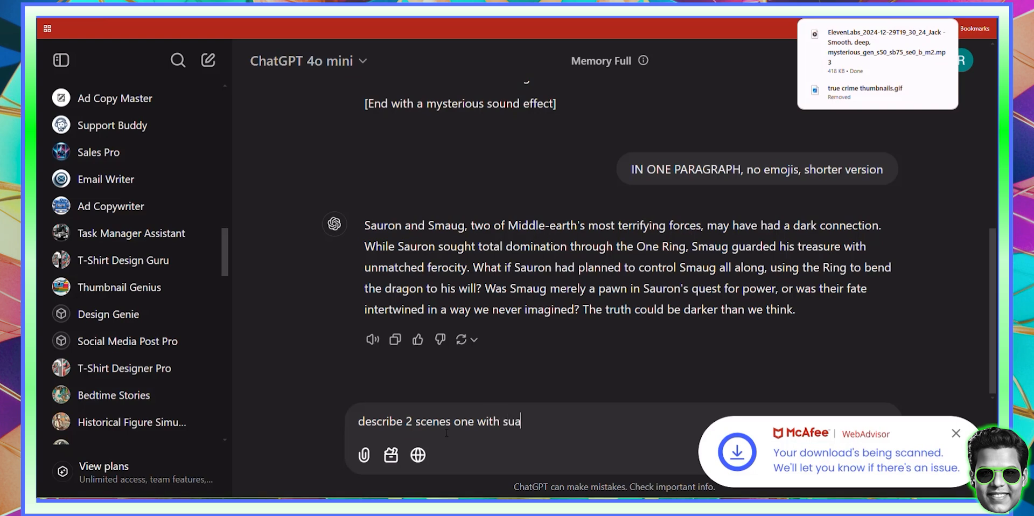
pyautogui.press('BackSpace')
pyautogui.press('BackSpace')
pyautogui.press('BackSpace')
pyautogui.press('BackSpace')
pyautogui.write('ua')
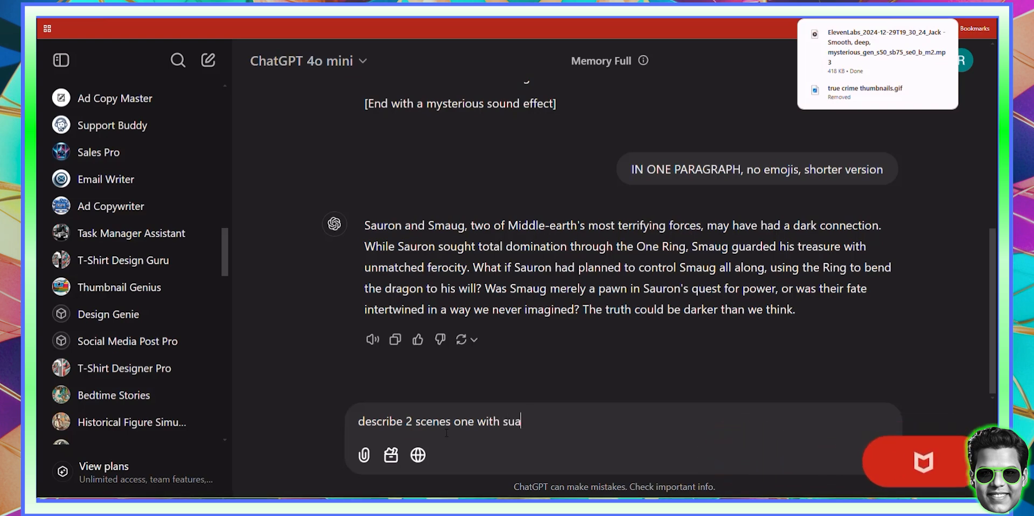
pyautogui.press('BackSpace')
pyautogui.press('BackSpace')
pyautogui.write('auron a')
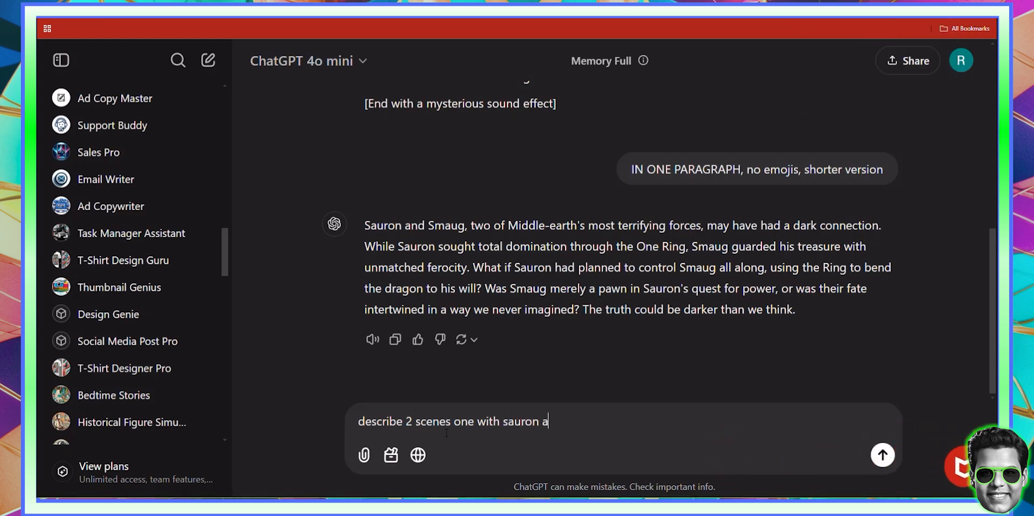
pyautogui.write('lone, and one with')
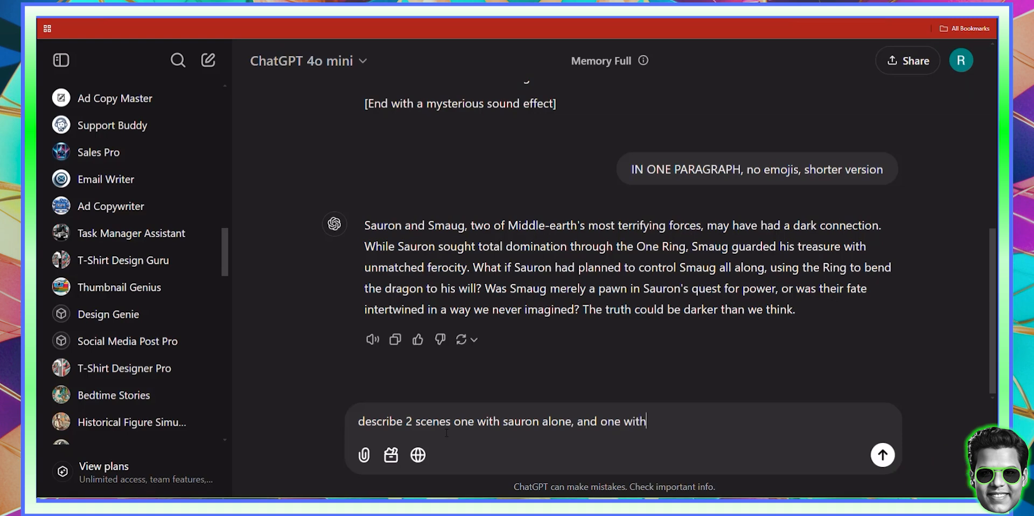
pyautogui.write(' smaugh alone,')
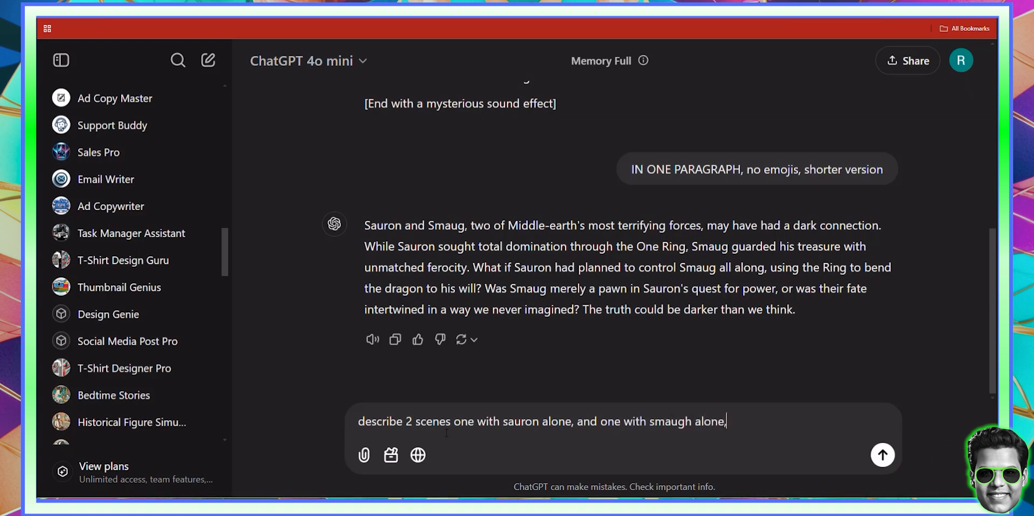
# Step: Add that their names must not be used, only physical descriptions due to copyright restriction, and send the request
pyautogui.write(' but do not use the')
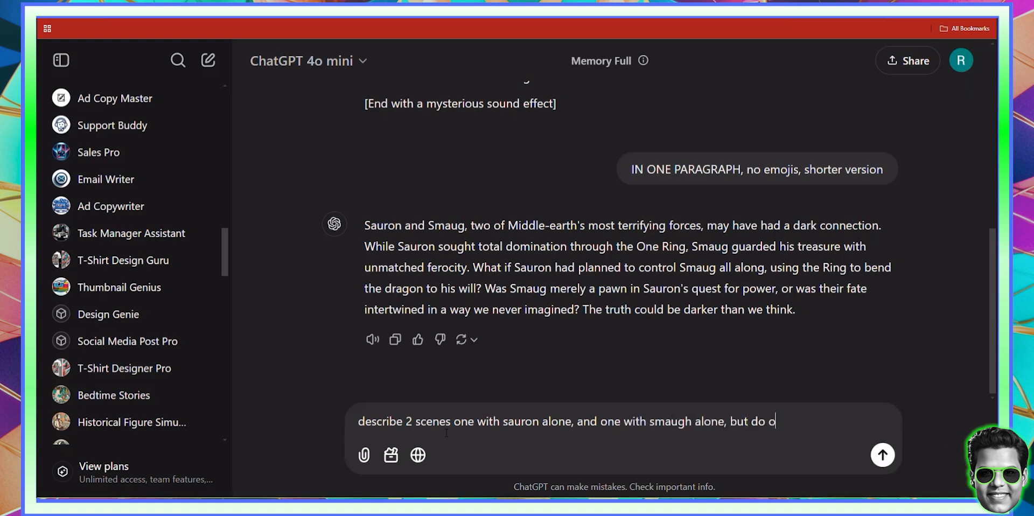
pyautogui.write('ir ')
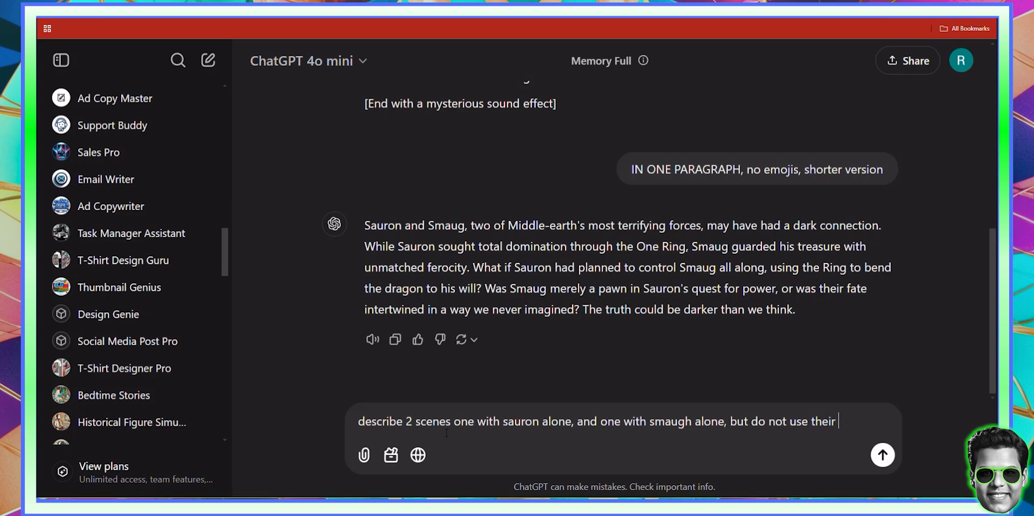
pyautogui.write('names,just de')
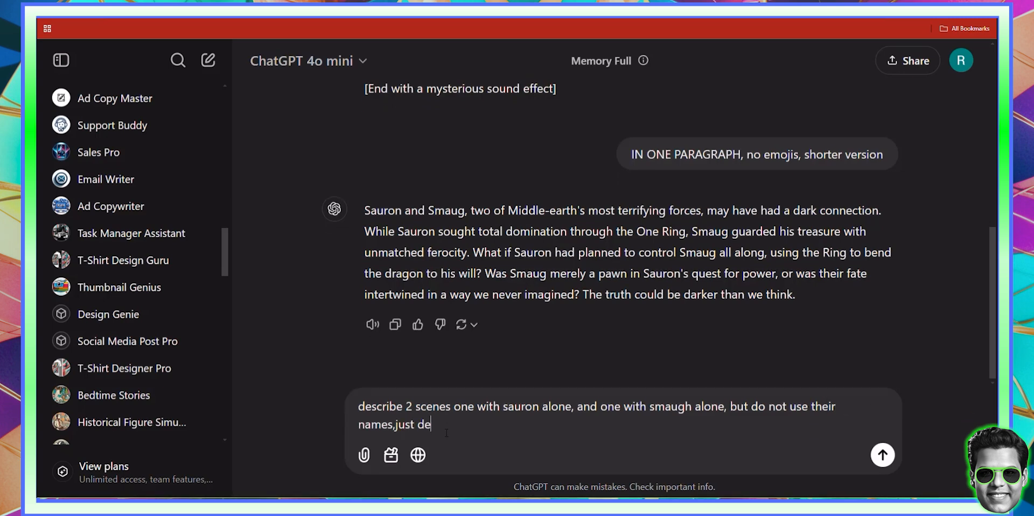
pyautogui.write('scribe them physical')
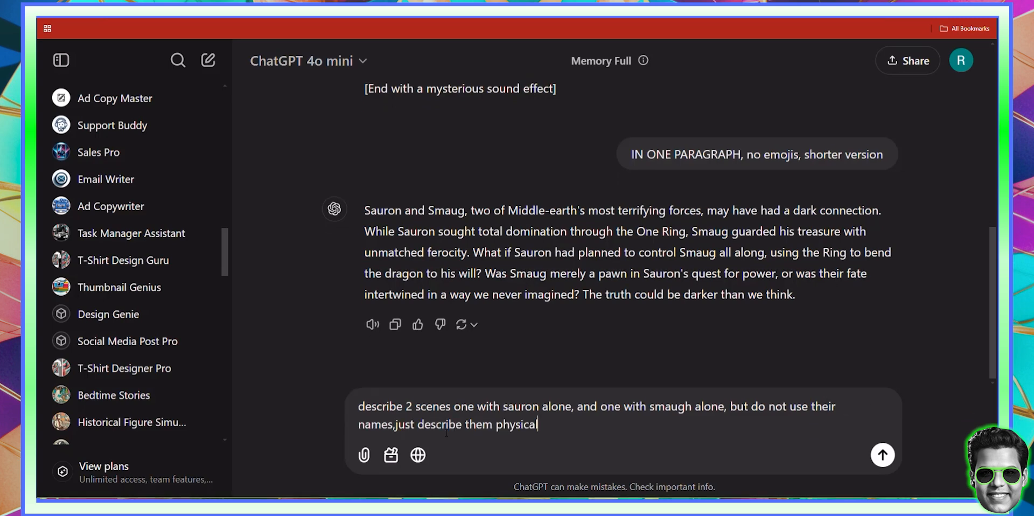
pyautogui.write('ly due to copyright res')
pyautogui.press('BackSpace')
pyautogui.write('estriction.')
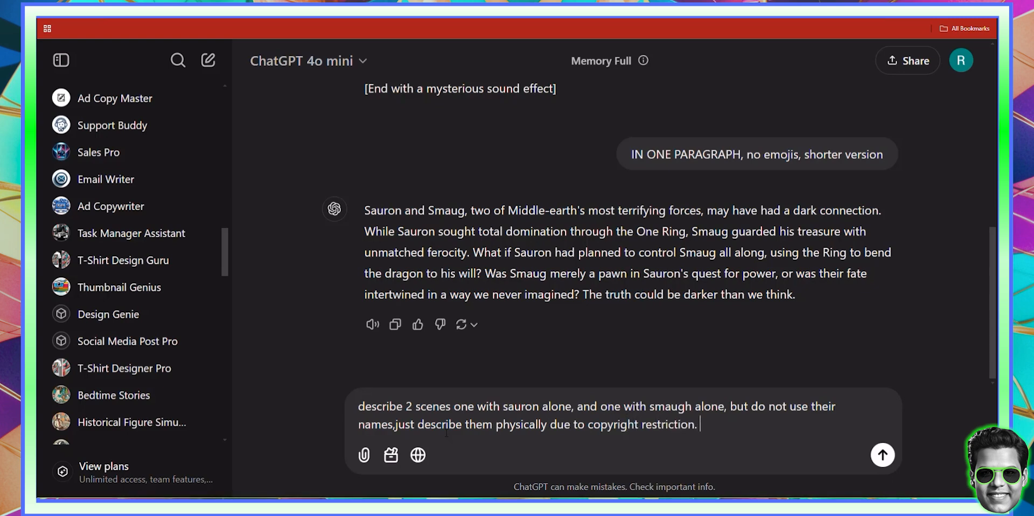
pyautogui.press('Return')
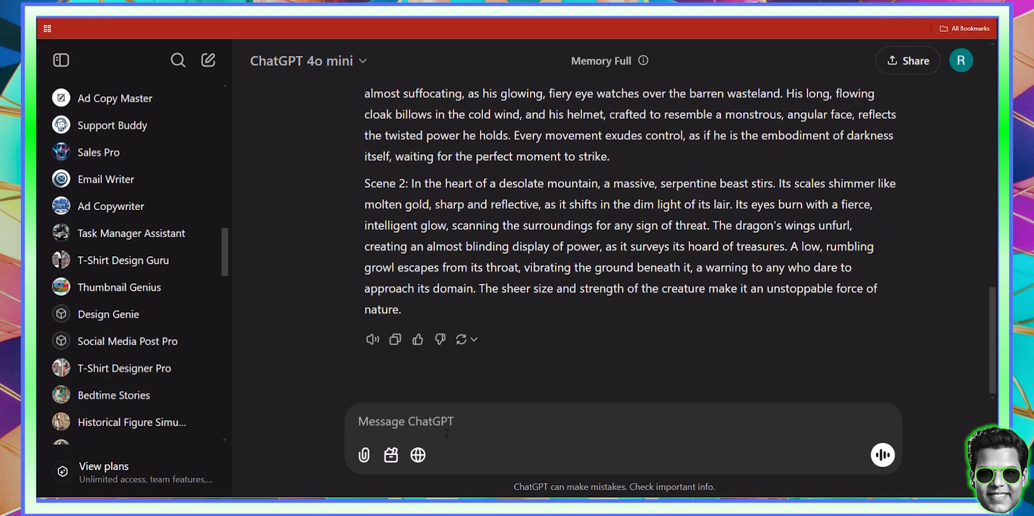
# Step: Ask for both scenes to be adapted into Sora AI prompts that are much shorter and concise
pyautogui.write('ADAPT THE')
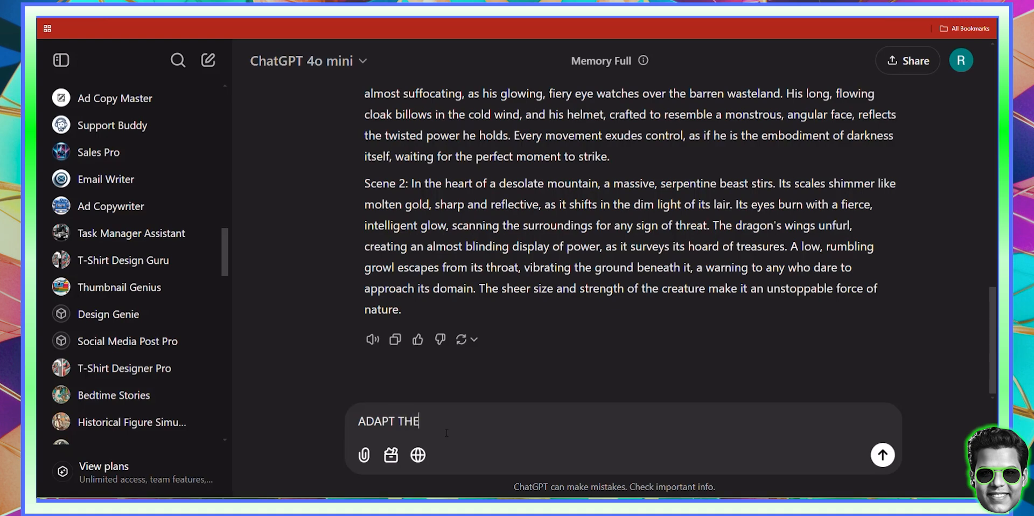
pyautogui.write('M into sora ai prompts, make ')
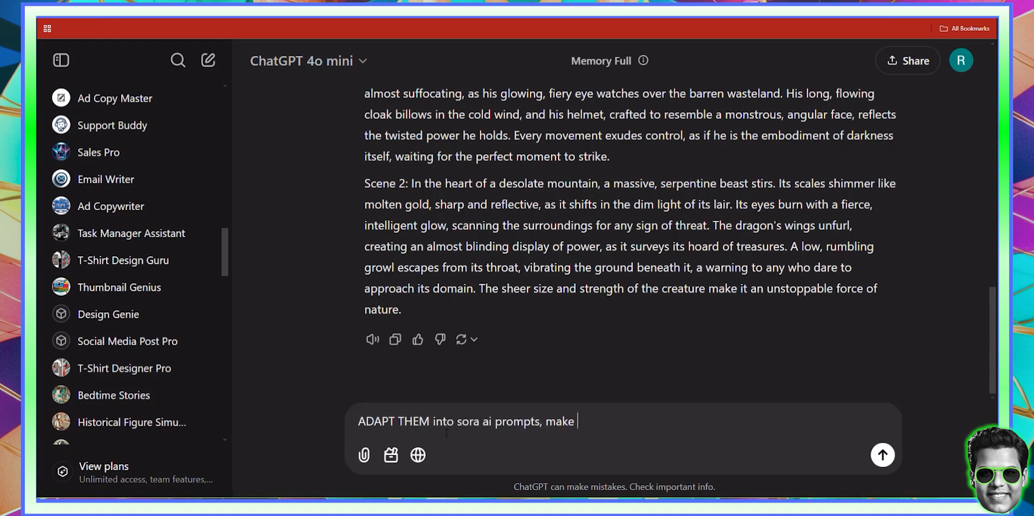
pyautogui.write('them much muich')
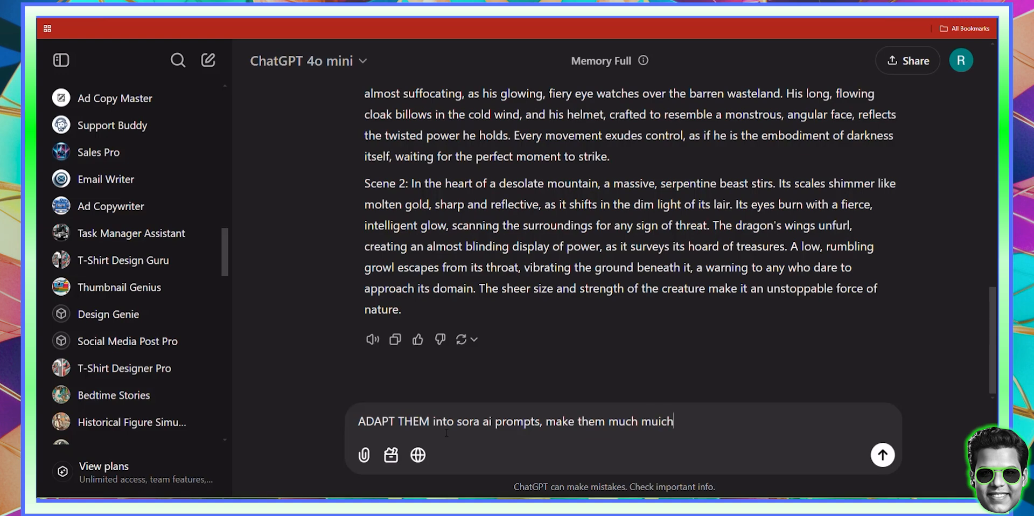
pyautogui.write('ch much much shorter and concise;')
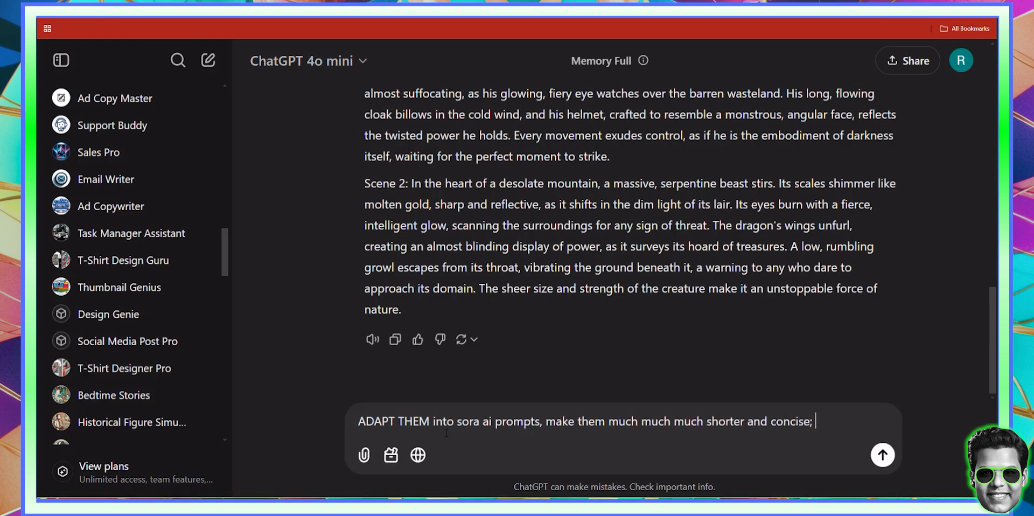
pyautogui.press('Return')
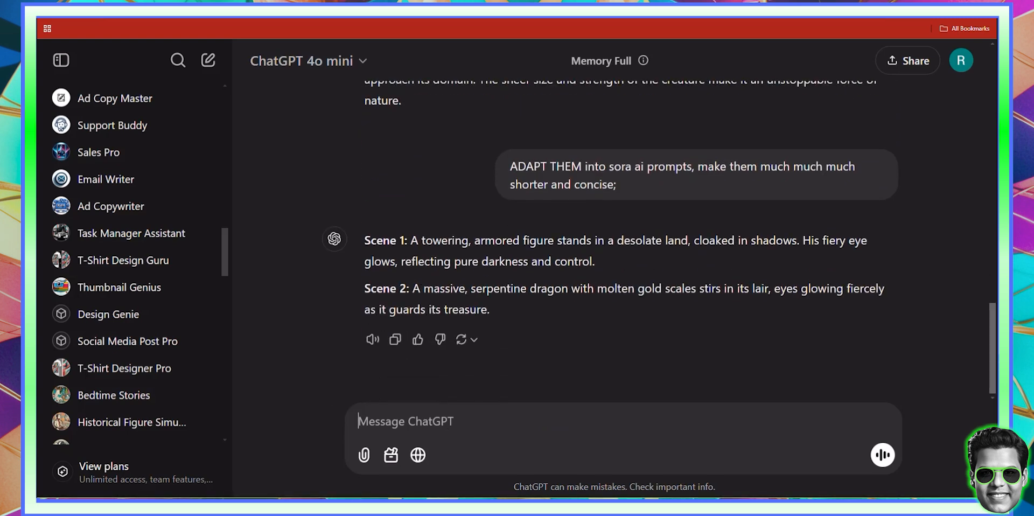
# Step: Copy the Scene 1 description of the towering armored figure and paste it as the video prompt in Sora
pyautogui.moveTo(410, 241); pyautogui.dragTo(598, 257)
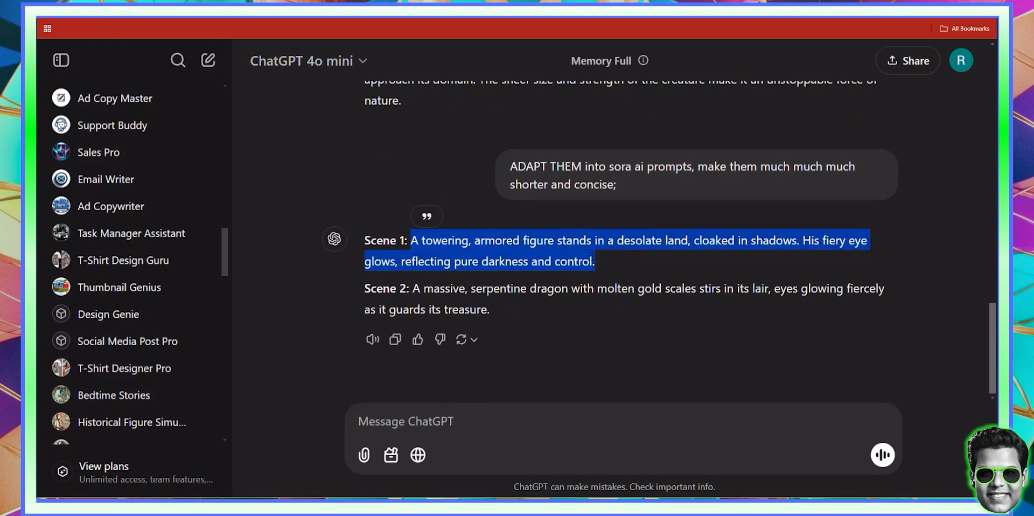
pyautogui.rightClick(595, 258)
pyautogui.click(597, 271)
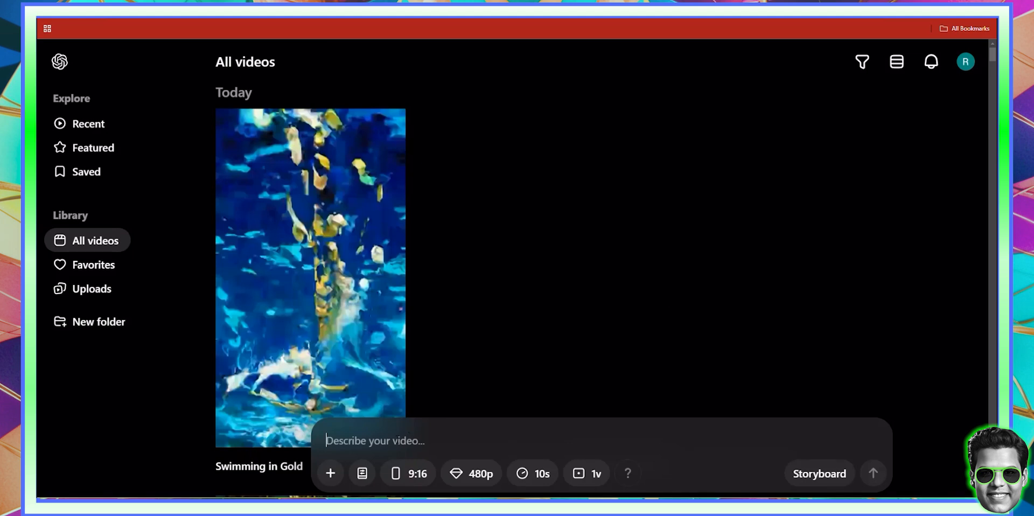
pyautogui.hotkey('ctrl', 'v')
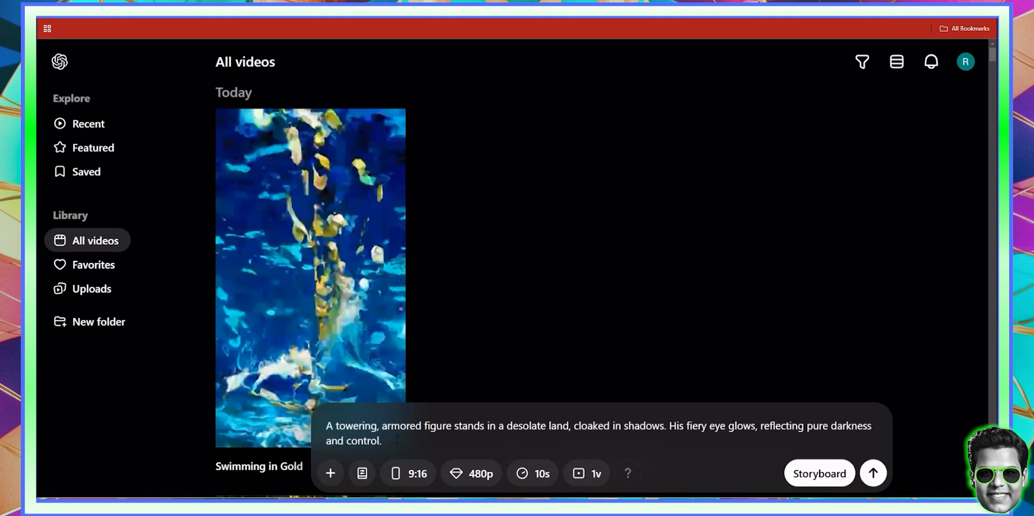
# Step: Apply the Cinematic Realism preset to the armored-figure prompt and submit it for video generation
pyautogui.click(525, 473)
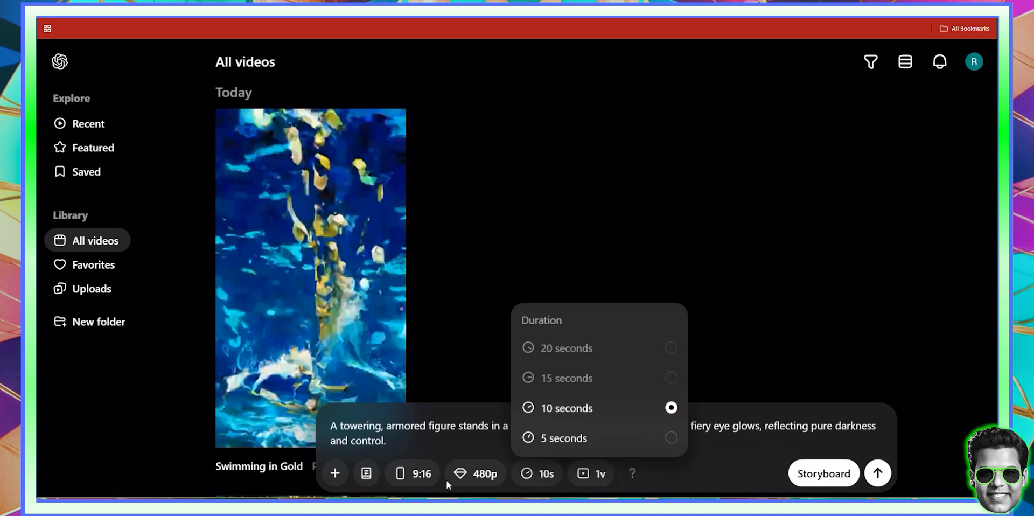
pyautogui.click(368, 474)
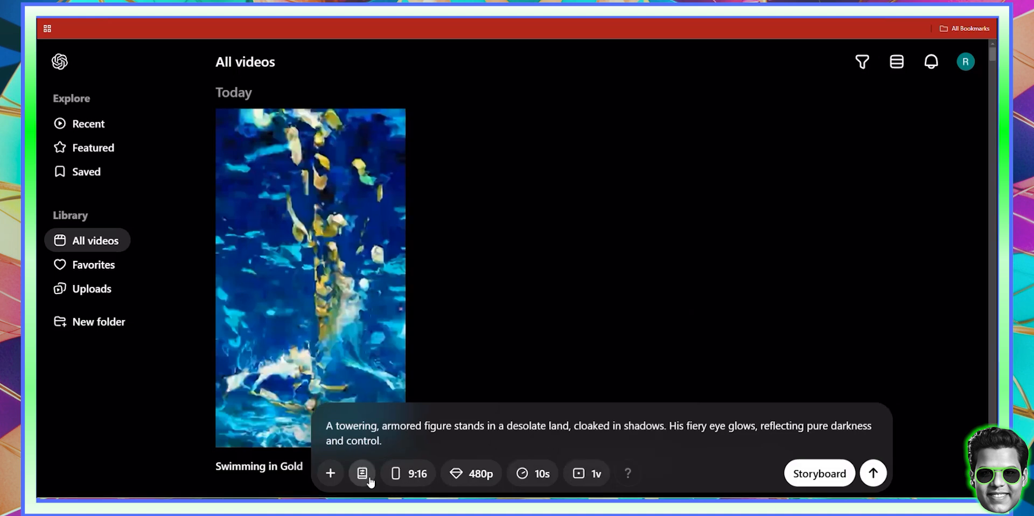
pyautogui.click(368, 474)
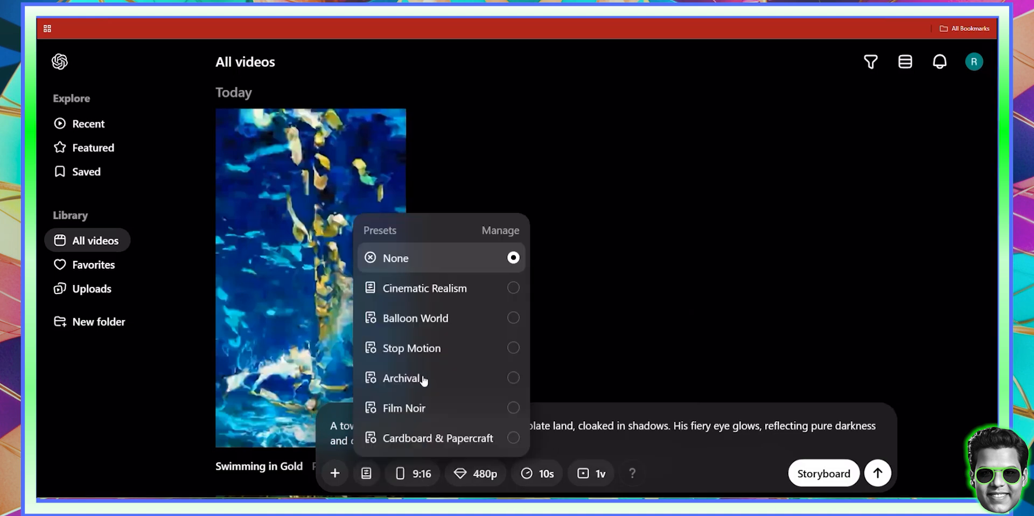
pyautogui.click(513, 288)
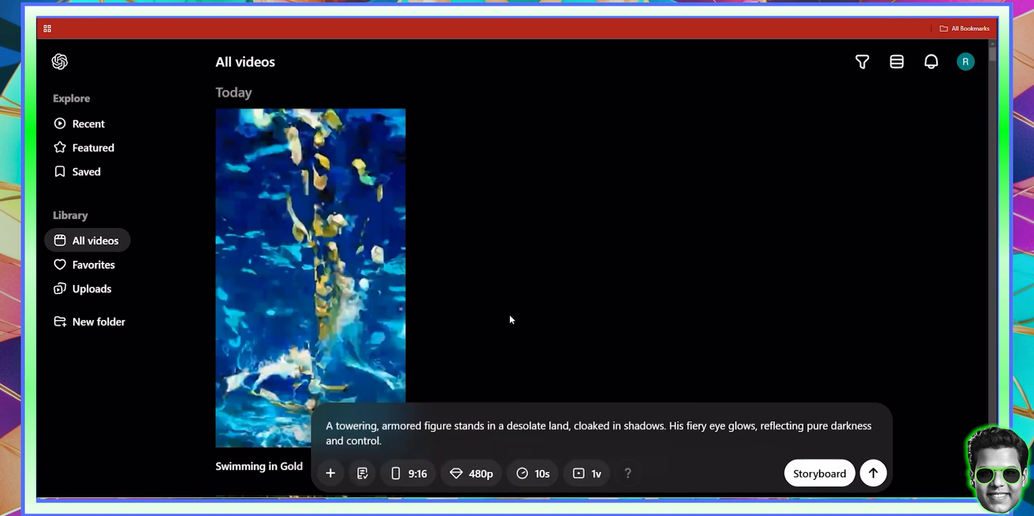
pyautogui.click(331, 473)
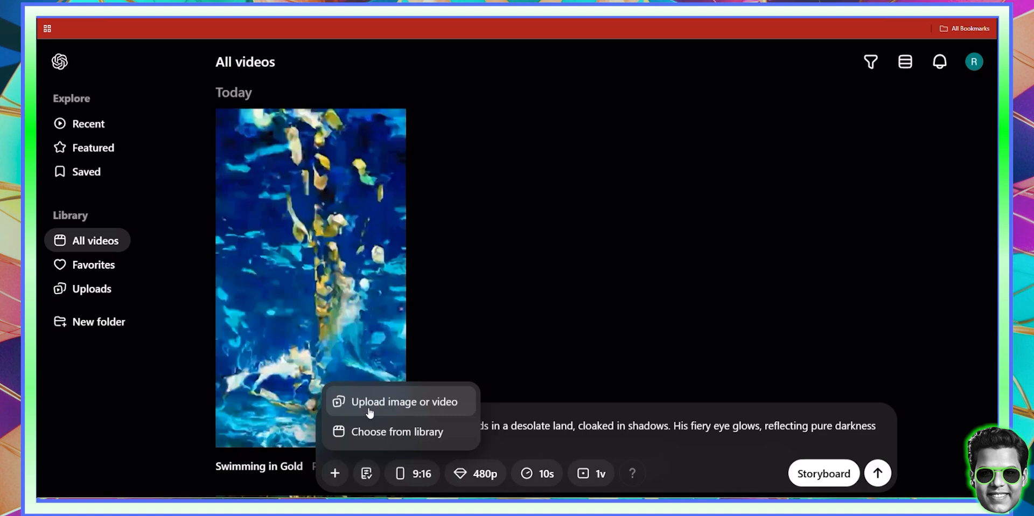
pyautogui.click(788, 443)
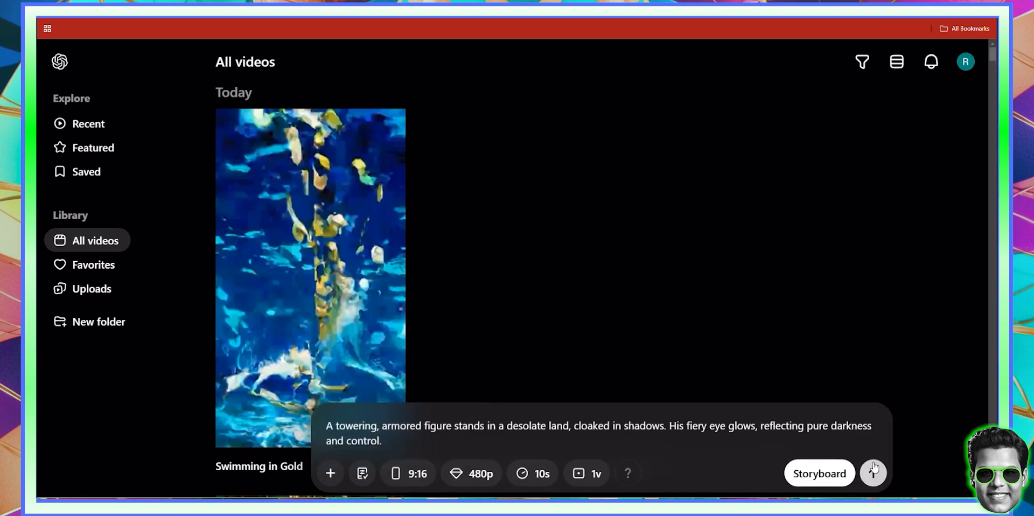
pyautogui.click(880, 473)
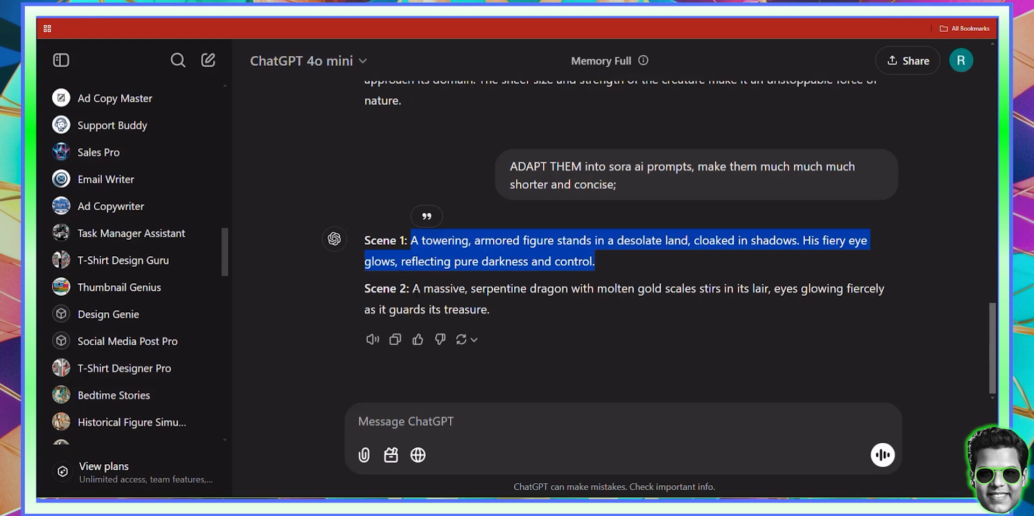
# Step: Copy the Scene 2 description of the massive serpentine dragon from ChatGPT and paste it as the video prompt in Sora
pyautogui.moveTo(416, 289); pyautogui.dragTo(487, 310)
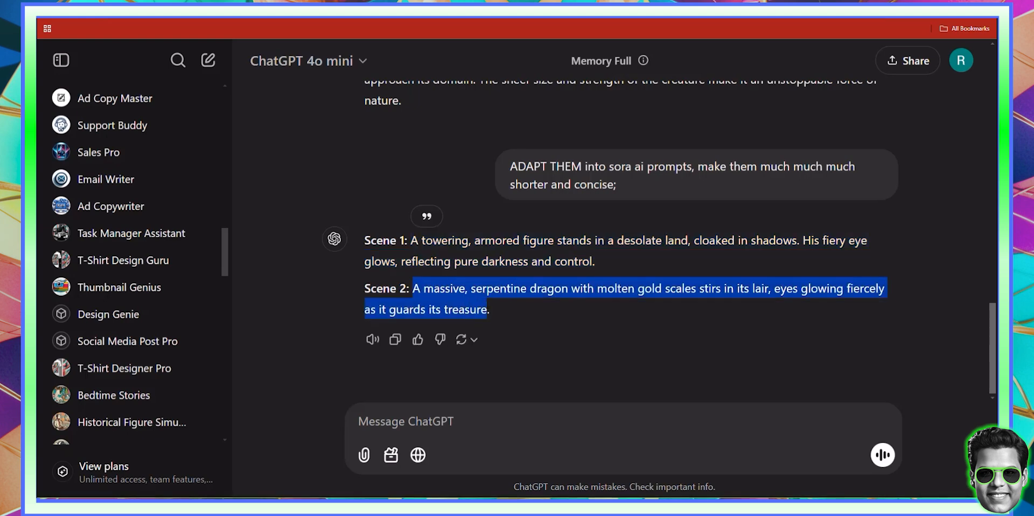
pyautogui.rightClick(486, 304)
pyautogui.click(501, 313)
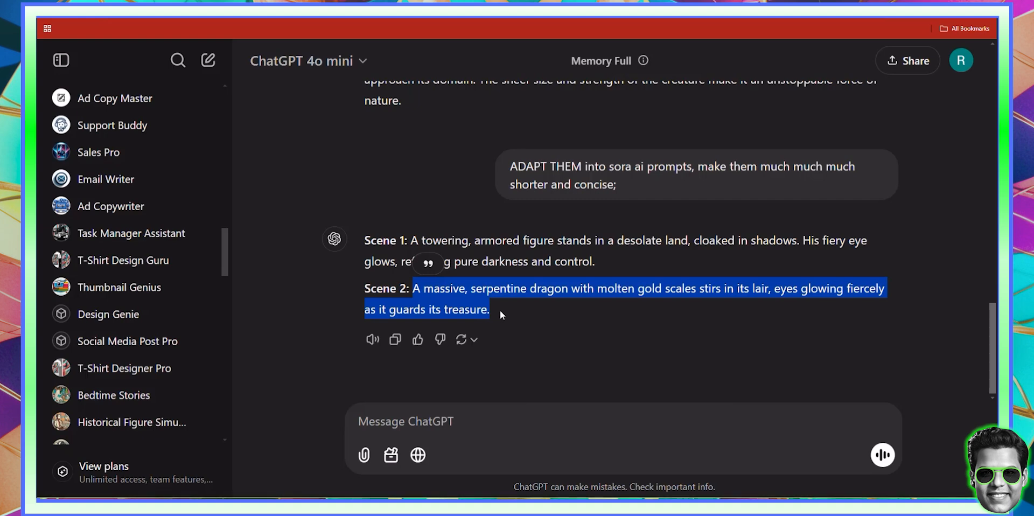
pyautogui.hotkey('ctrl', 'Tab')
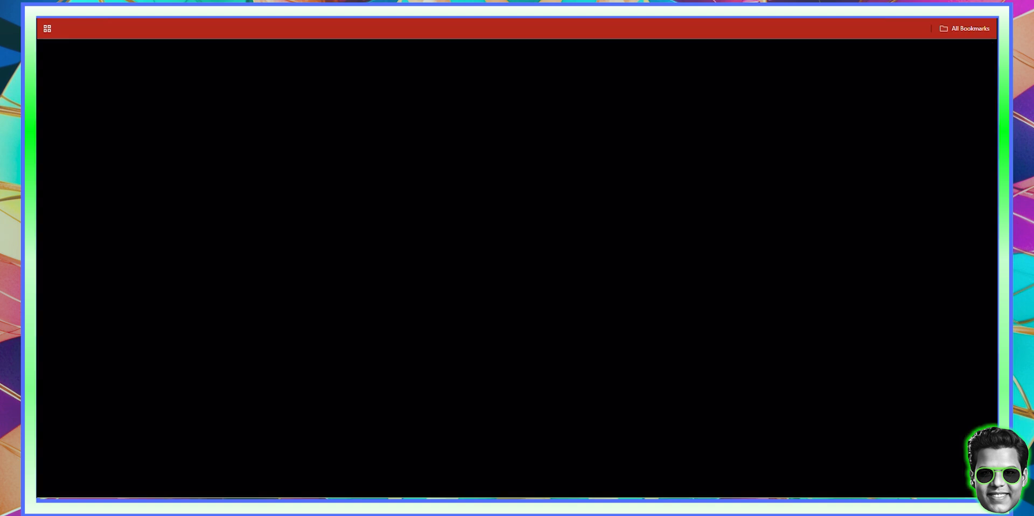
pyautogui.hotkey('ctrl', 'Tab')
pyautogui.hotkey('ctrl', 'Tab')
pyautogui.hotkey('ctrl', 'Tab')
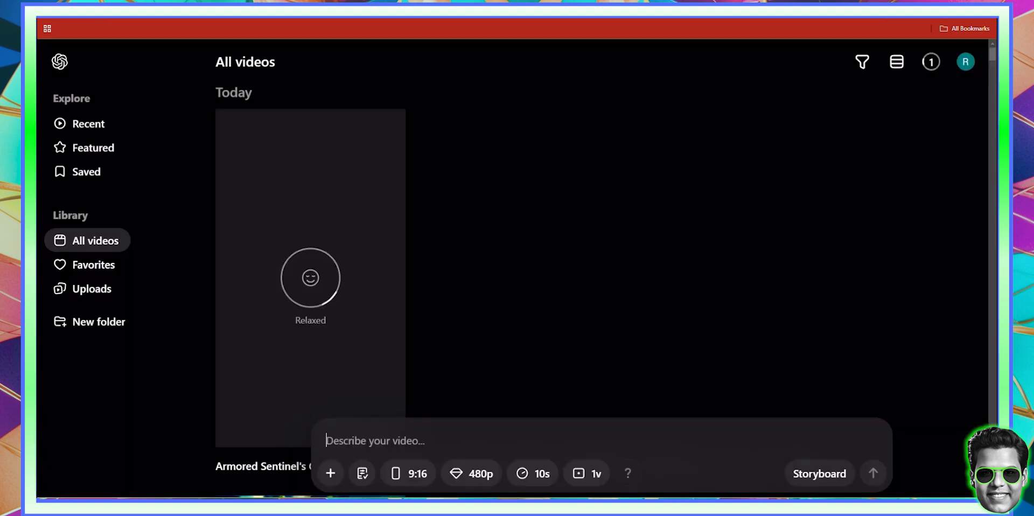
pyautogui.click(365, 421)
pyautogui.hotkey('ctrl', 'v')
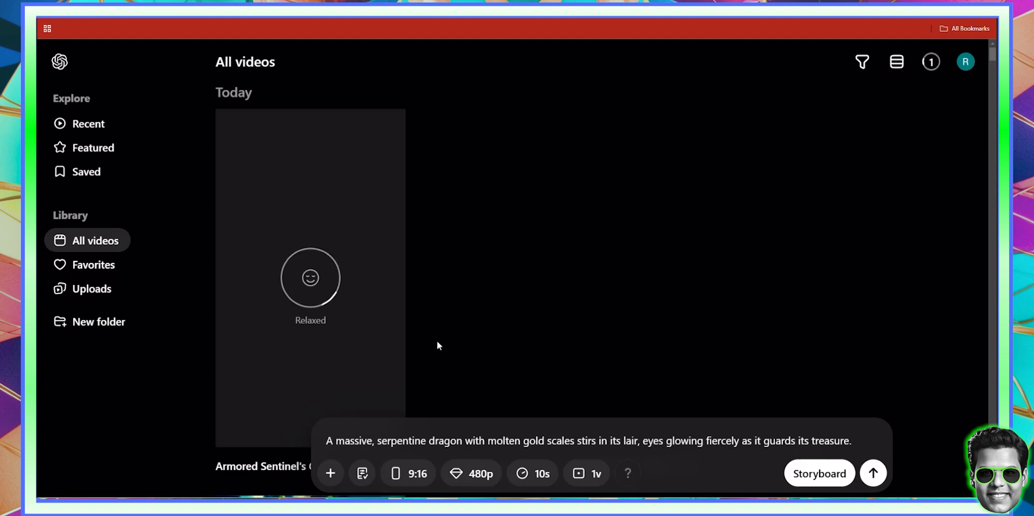
pyautogui.scroll(-1, 505, 254)
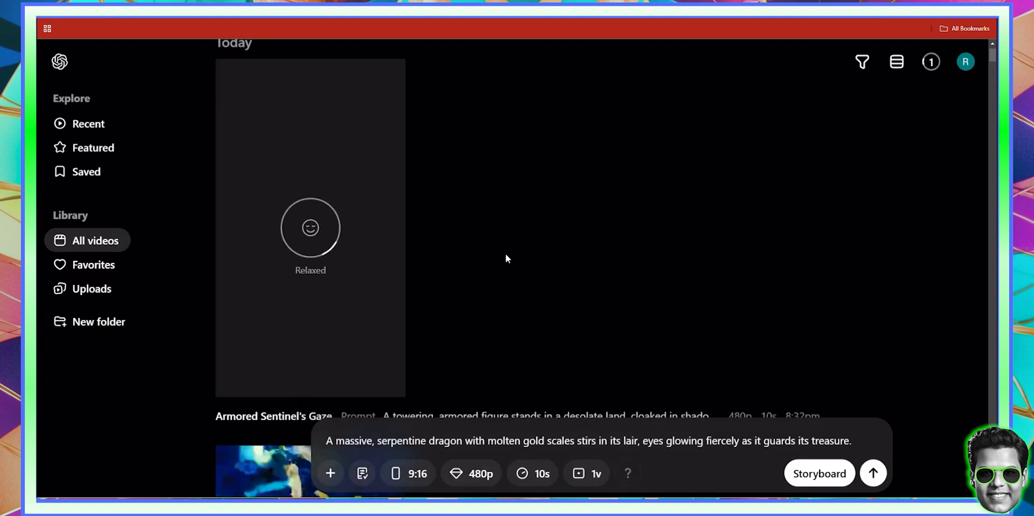
# Step: Switch to ChatGPT and review the features and prices of the Plus and Pro subscription plans
pyautogui.hotkey('ctrl', 'Tab')
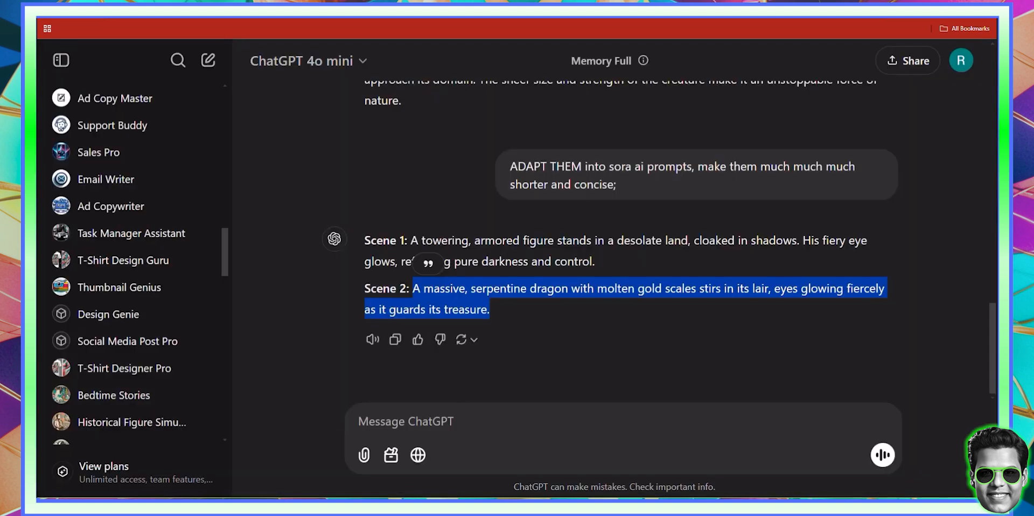
pyautogui.click(100, 470)
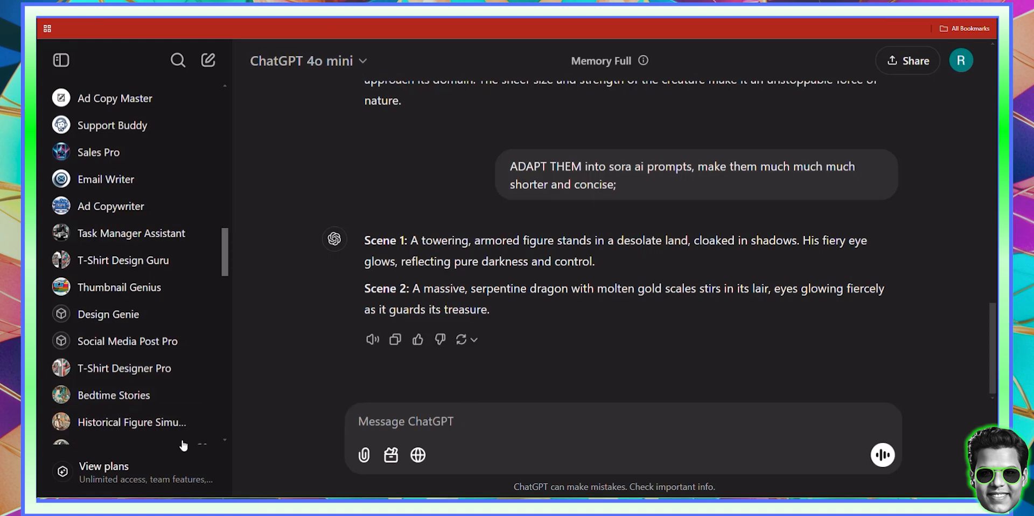
pyautogui.click(200, 481)
pyautogui.scroll(-2, 251, 216)
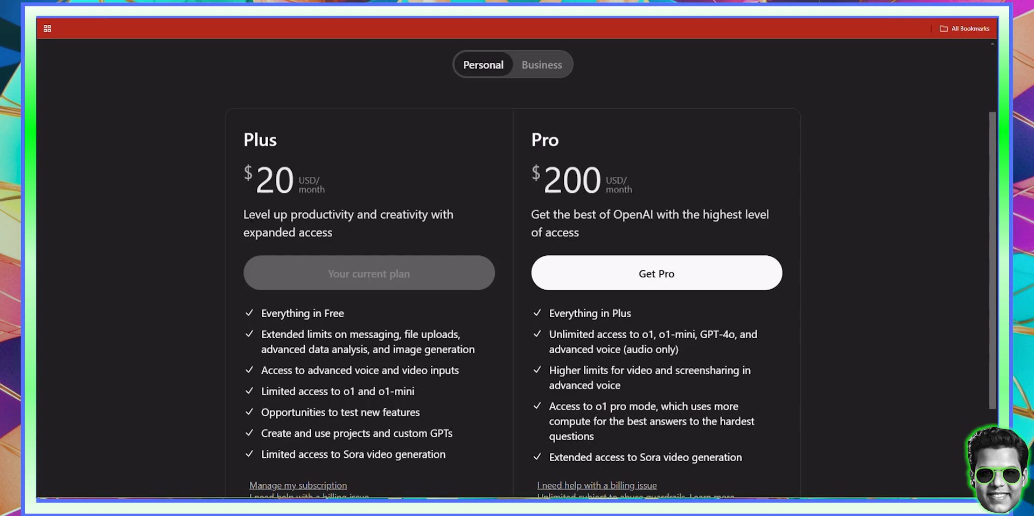
pyautogui.scroll(-2, 528, 228)
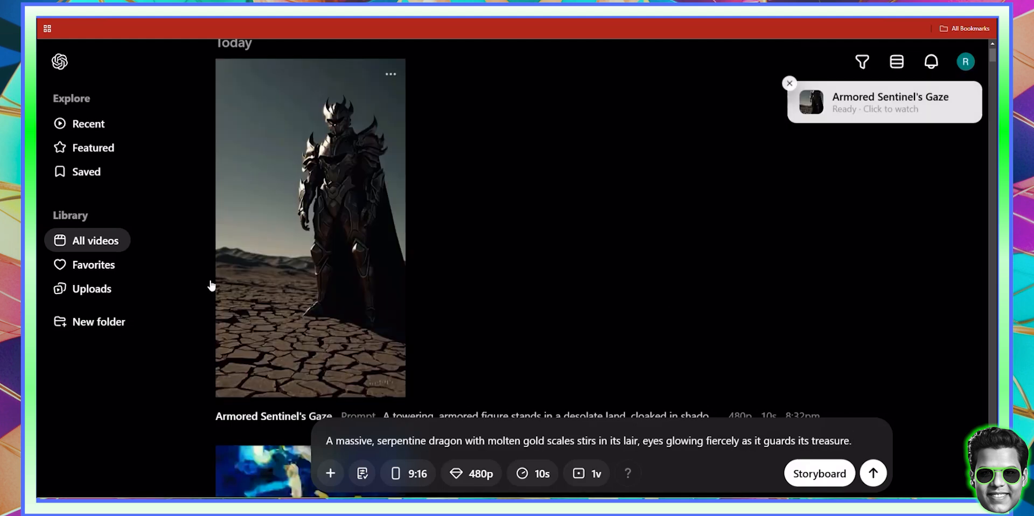
# Step: Back in Sora, submit the dragon prompt for generation and open the finished armored-figure video for playback
pyautogui.click(874, 476)
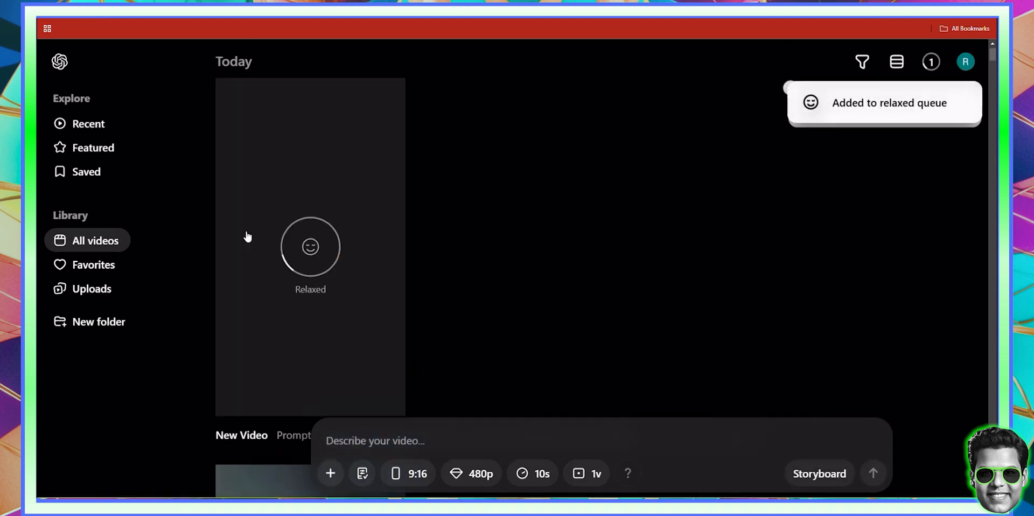
pyautogui.scroll(-4, 261, 240)
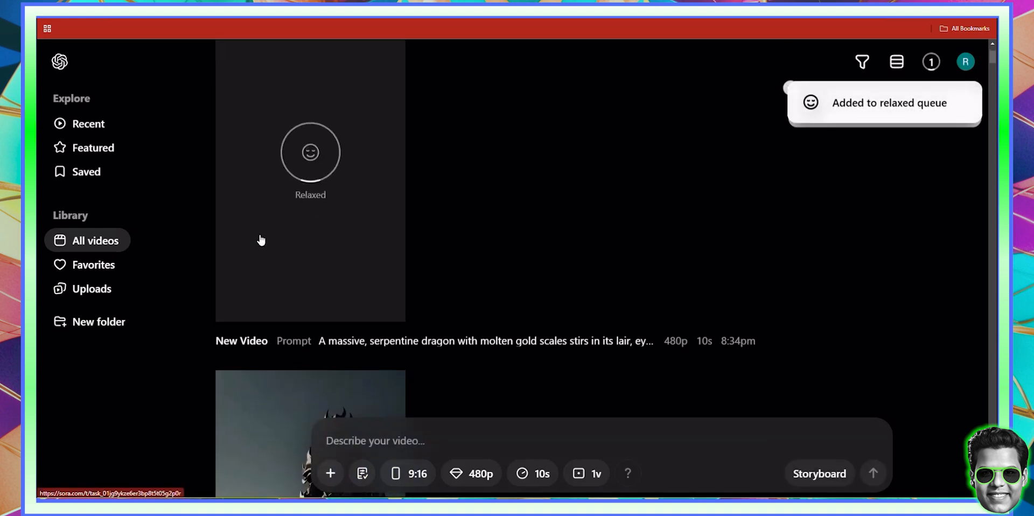
pyautogui.scroll(-1, 264, 247)
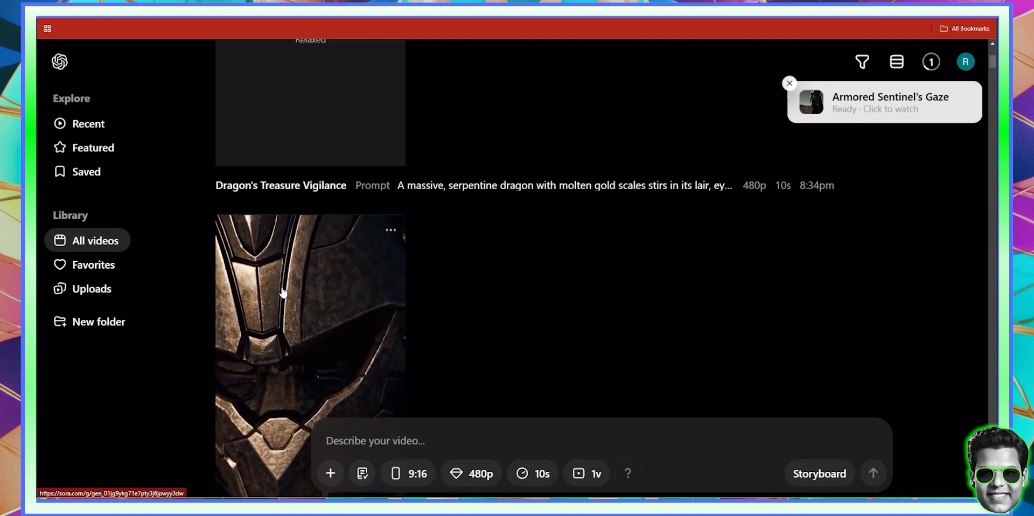
pyautogui.click(301, 285)
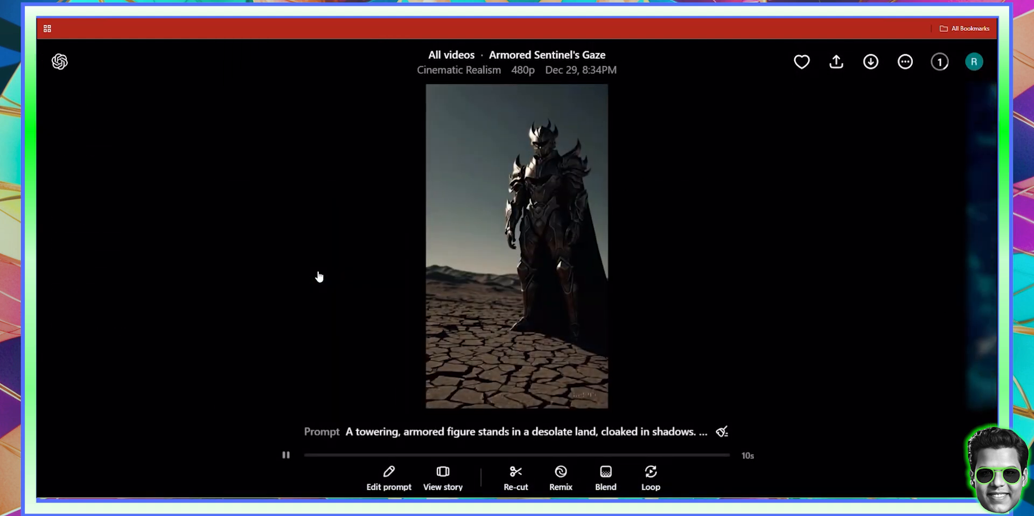
pyautogui.click(319, 276)
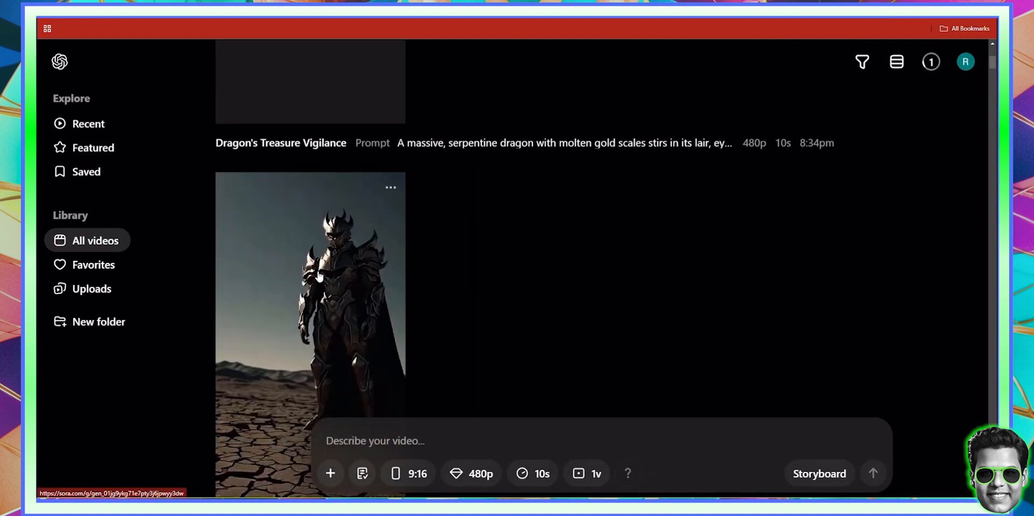
pyautogui.click(318, 276)
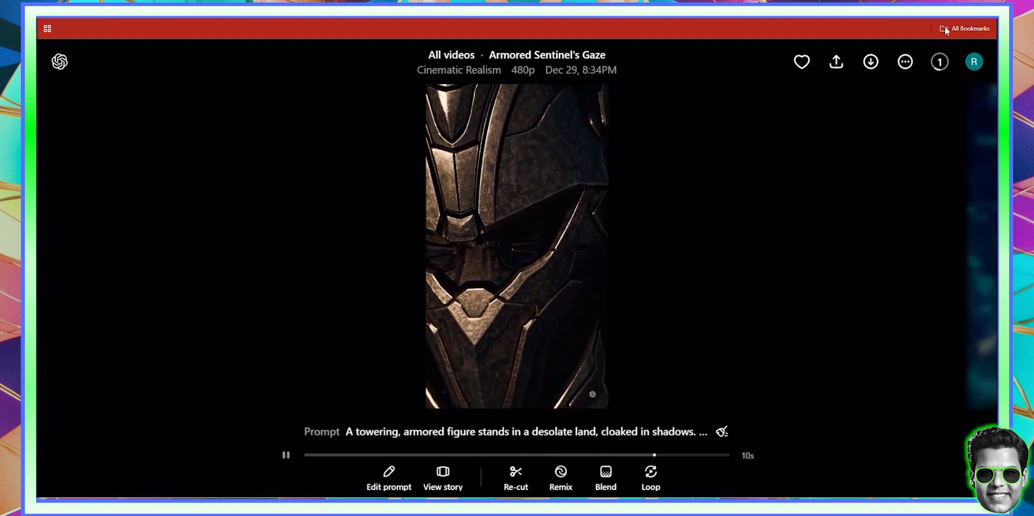
# Step: Download the armored-figure video in the watermarked version and return to the video library
pyautogui.click(871, 61)
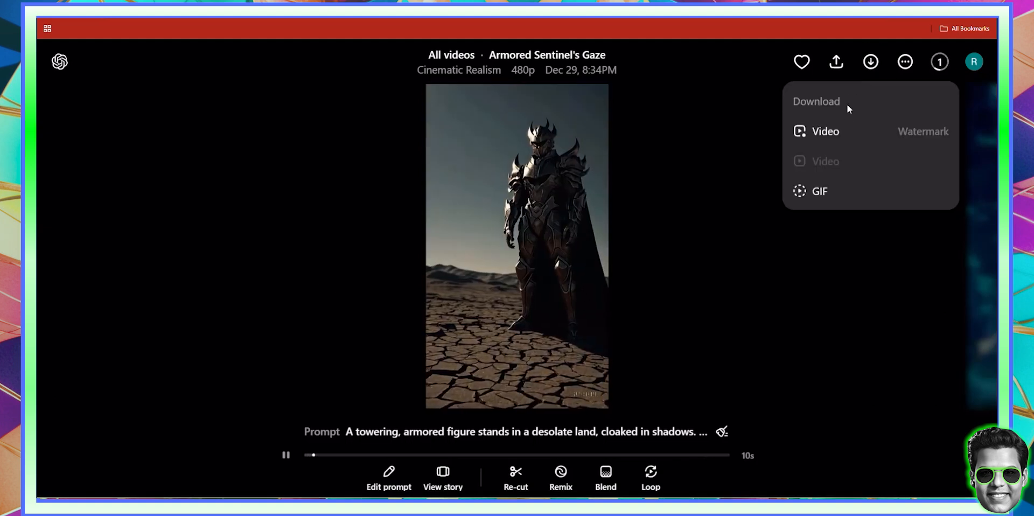
pyautogui.click(844, 132)
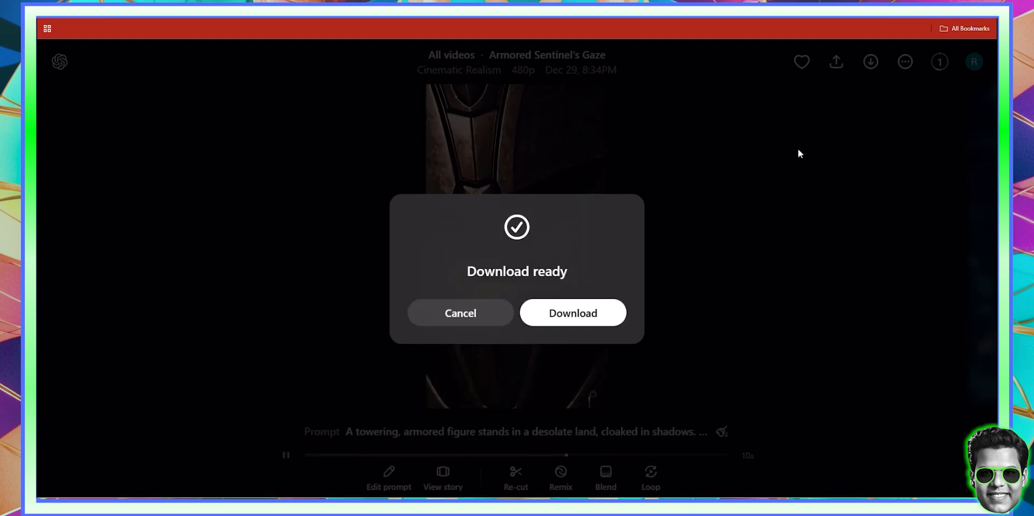
pyautogui.click(561, 318)
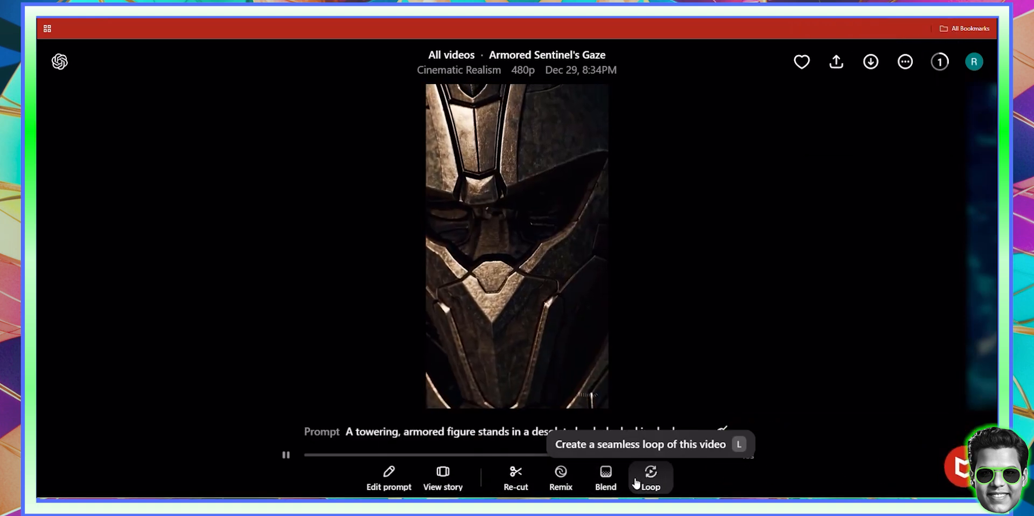
pyautogui.click(58, 73)
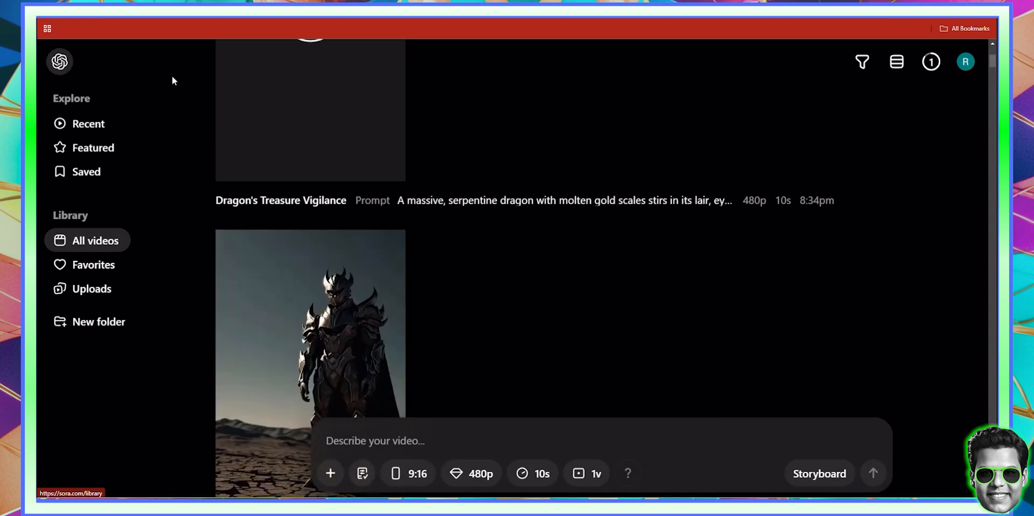
# Step: Preview the generated dragon and armored-figure videos in the library to check both scenes
pyautogui.scroll(3, 350, 193)
pyautogui.scroll(2, 324, 221)
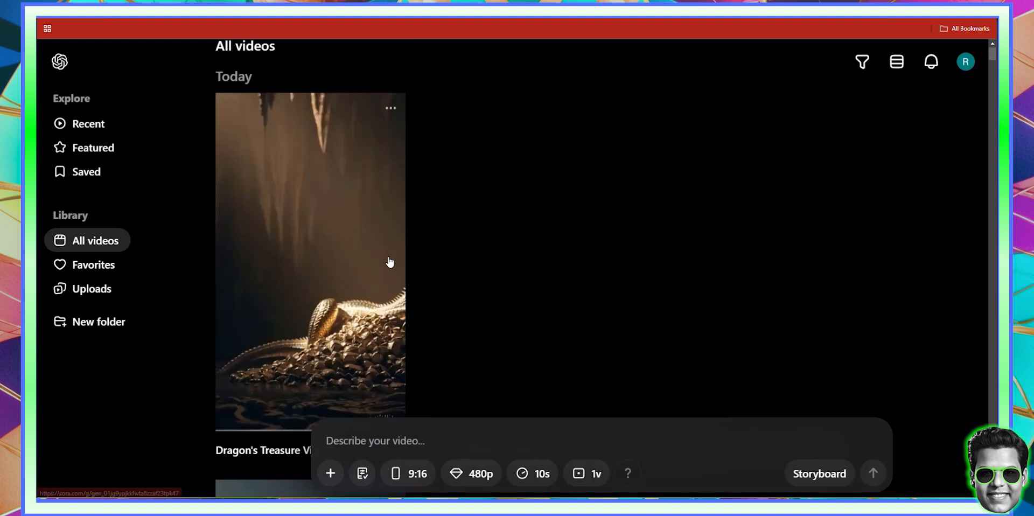
pyautogui.scroll(-4, 391, 261)
pyautogui.scroll(2, 315, 216)
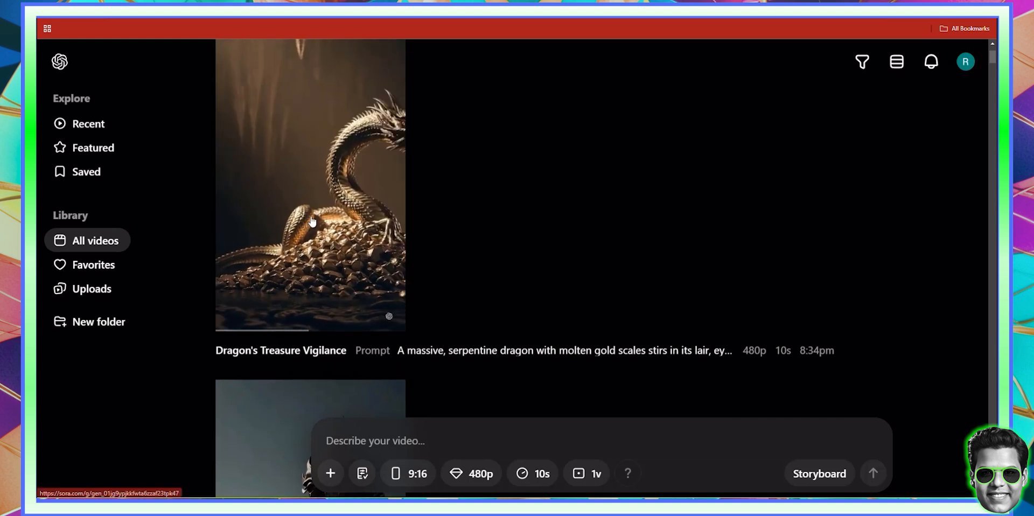
pyautogui.scroll(1, 314, 216)
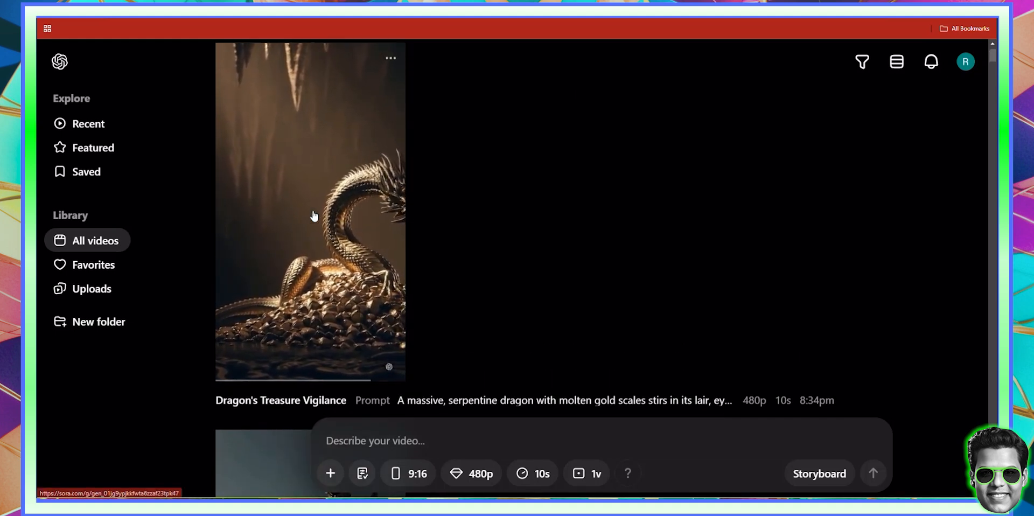
pyautogui.scroll(-4, 312, 216)
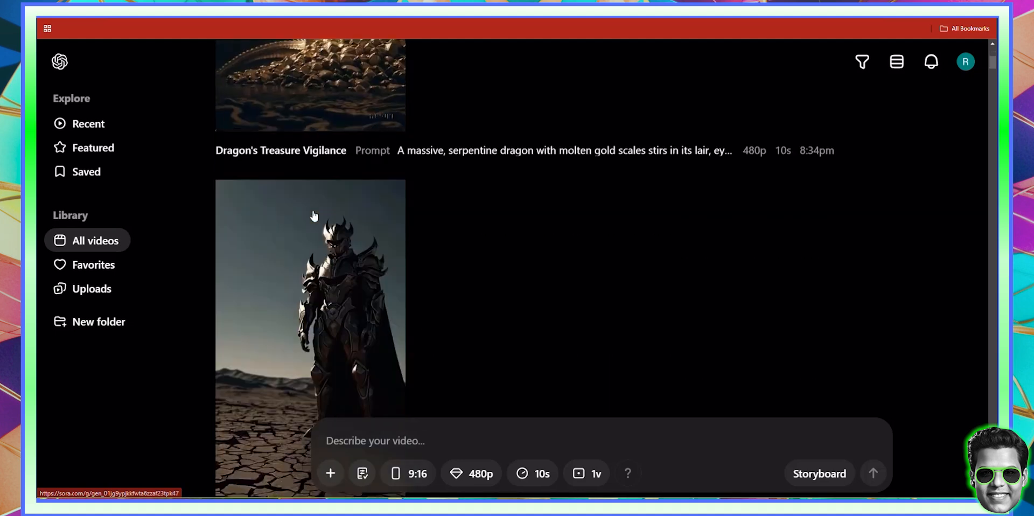
pyautogui.scroll(-1, 304, 293)
pyautogui.scroll(-1, 305, 294)
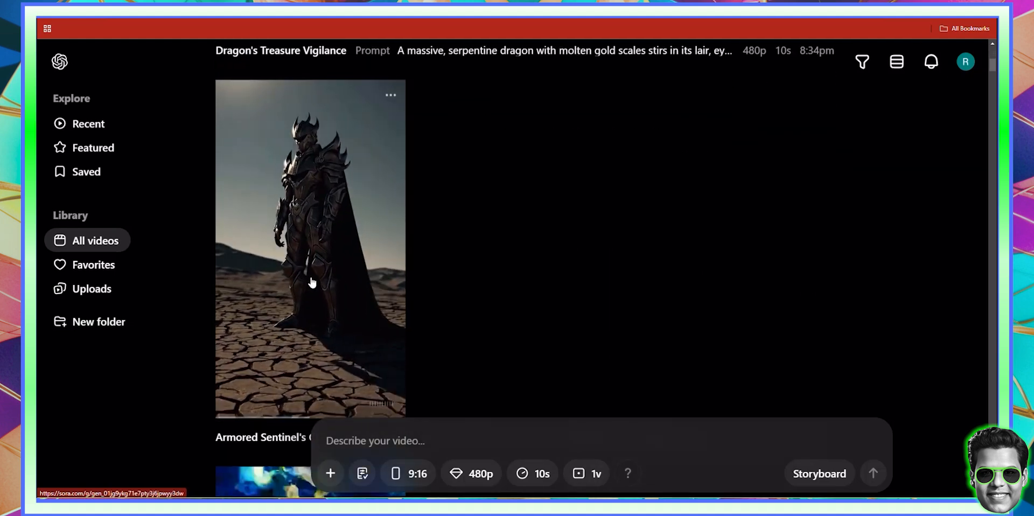
pyautogui.click(736, 204)
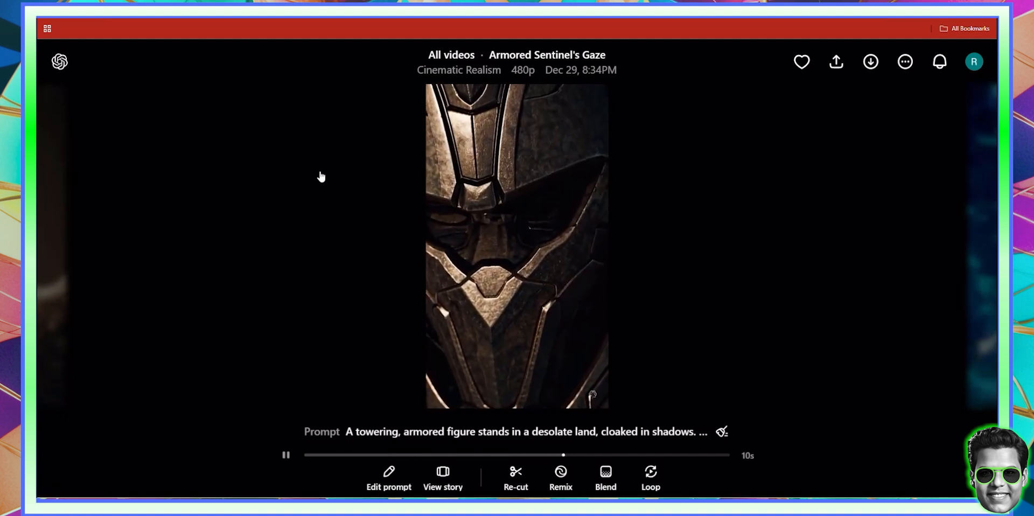
pyautogui.click(303, 178)
# Step: Download the Dragon's Treasure video from the library in the watermarked version
pyautogui.scroll(7, 345, 173)
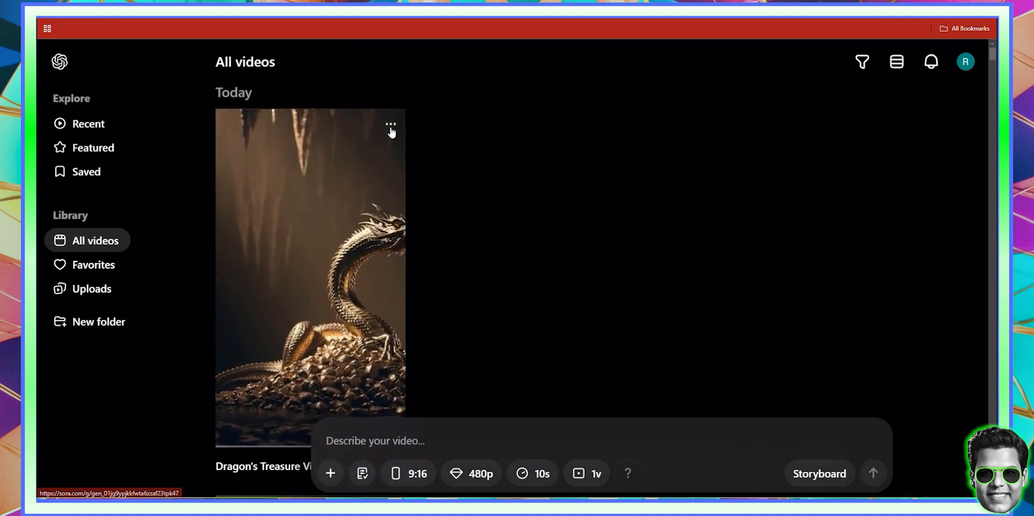
pyautogui.click(390, 124)
pyautogui.moveTo(363, 188)
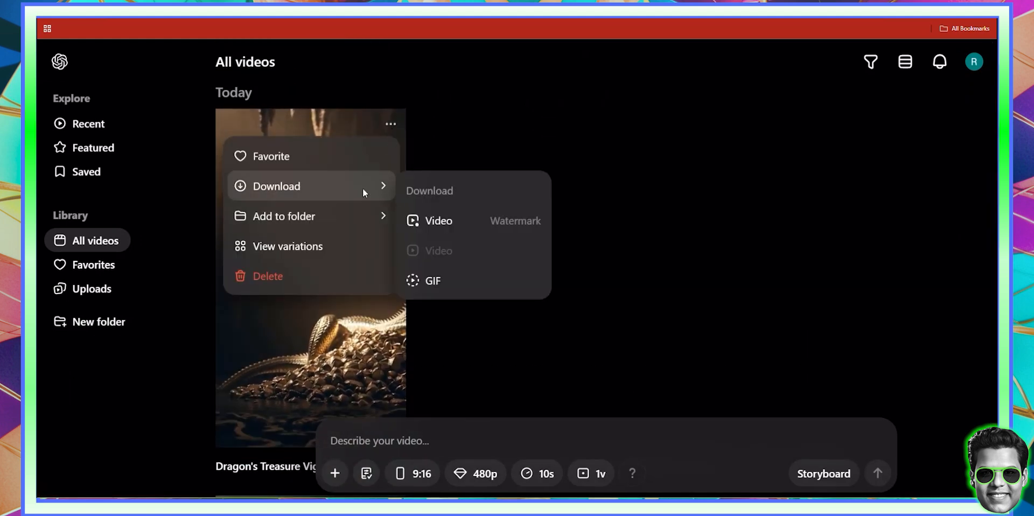
pyautogui.click(460, 224)
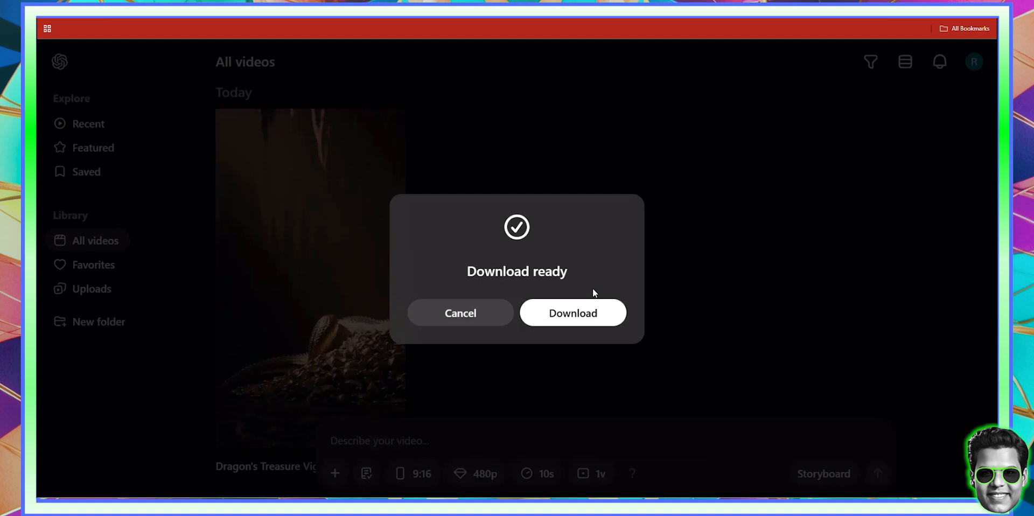
pyautogui.click(585, 321)
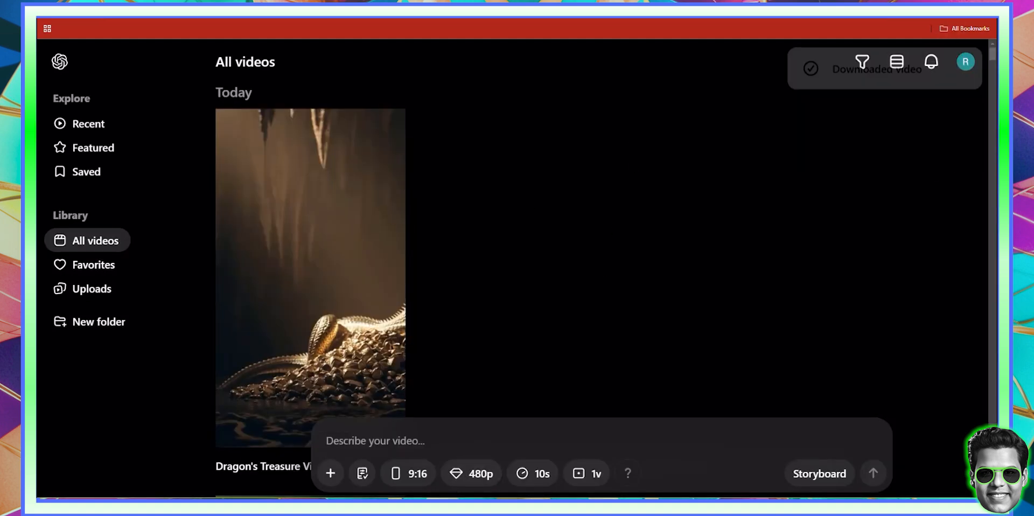
# Step: Switch to CapCut and import the dragon video, the armored-figure video and the ElevenLabs voiceover from Downloads into the empty project
pyautogui.moveTo(457, 493)
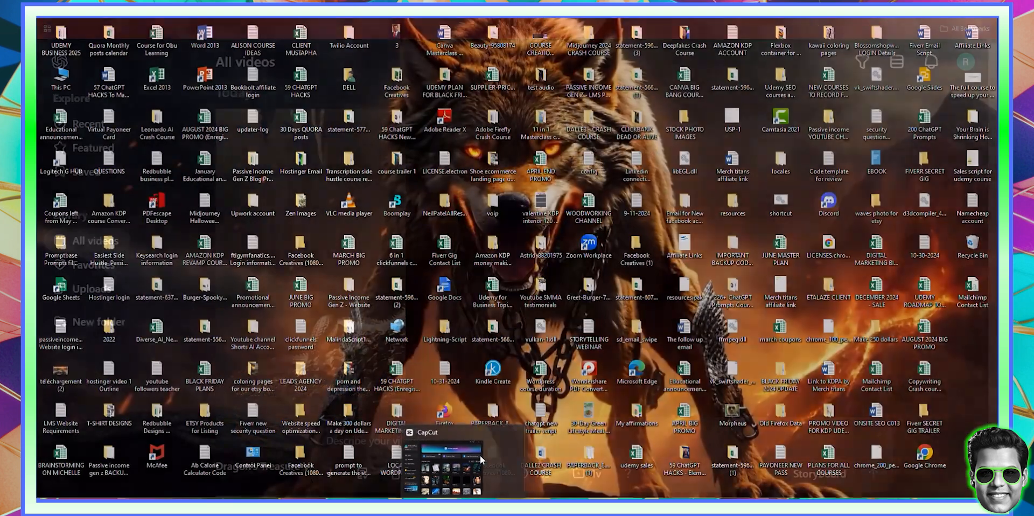
pyautogui.click(475, 454)
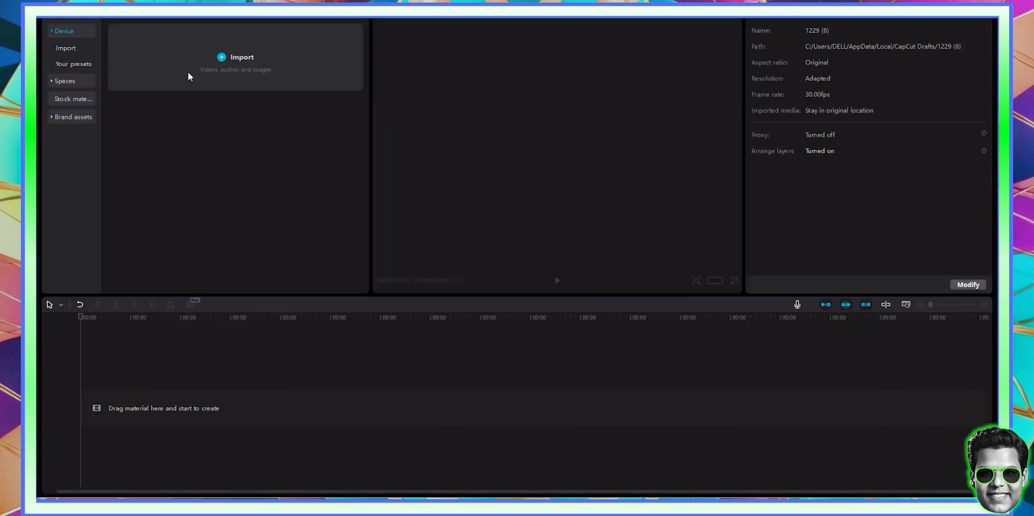
pyautogui.click(189, 73)
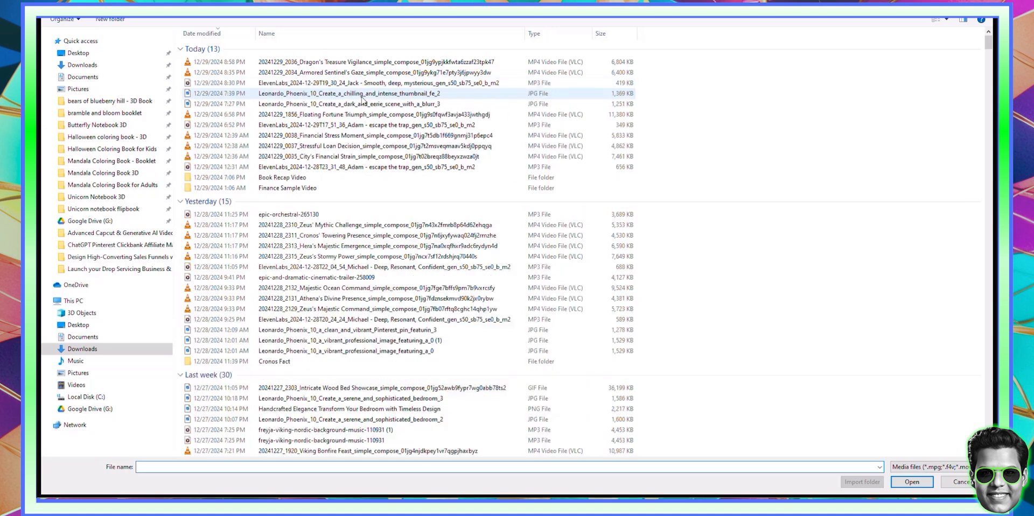
pyautogui.click(273, 91)
pyautogui.moveTo(273, 86); pyautogui.dragTo(282, 65)
pyautogui.click(907, 483)
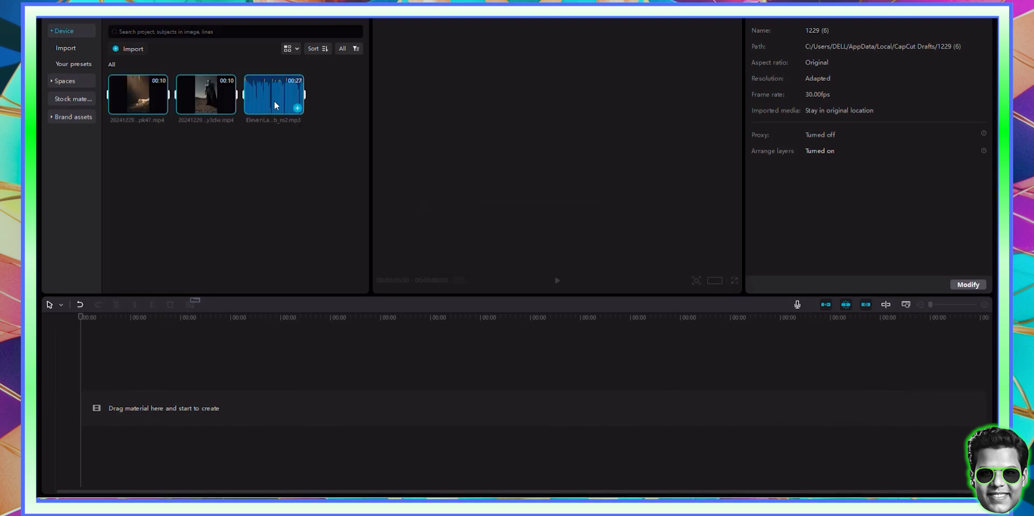
# Step: Place both videos and the voiceover on the timeline and set the project's aspect ratio to 9:16
pyautogui.moveTo(268, 217); pyautogui.dragTo(167, 407)
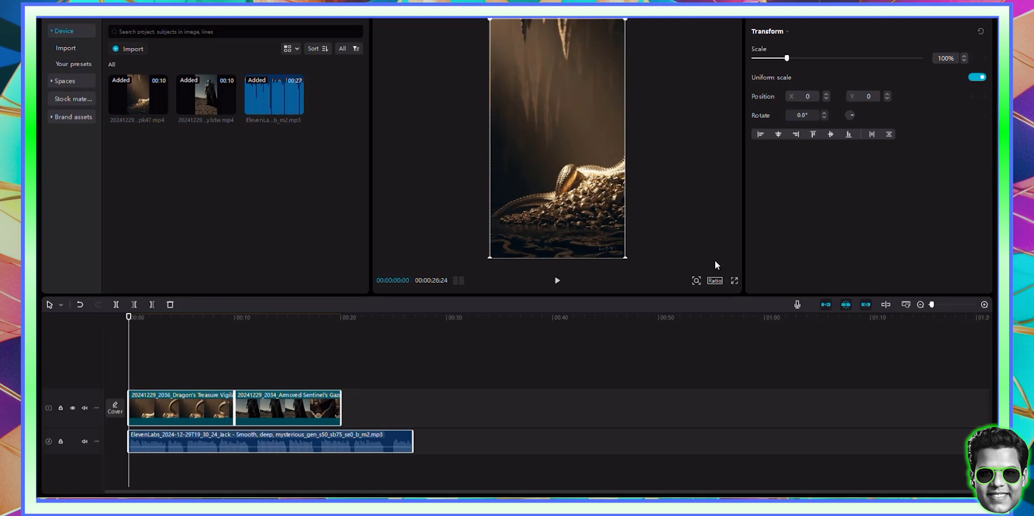
pyautogui.click(714, 280)
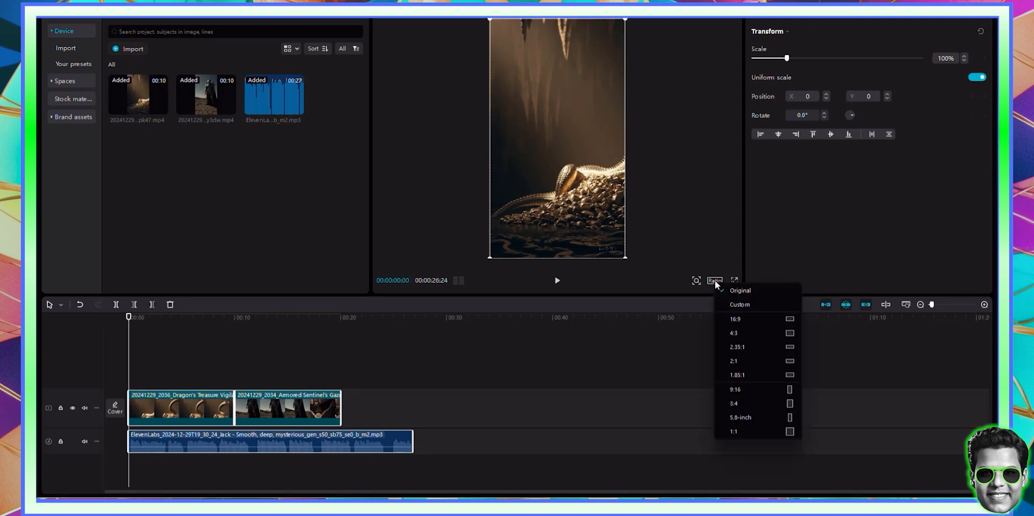
pyautogui.click(739, 388)
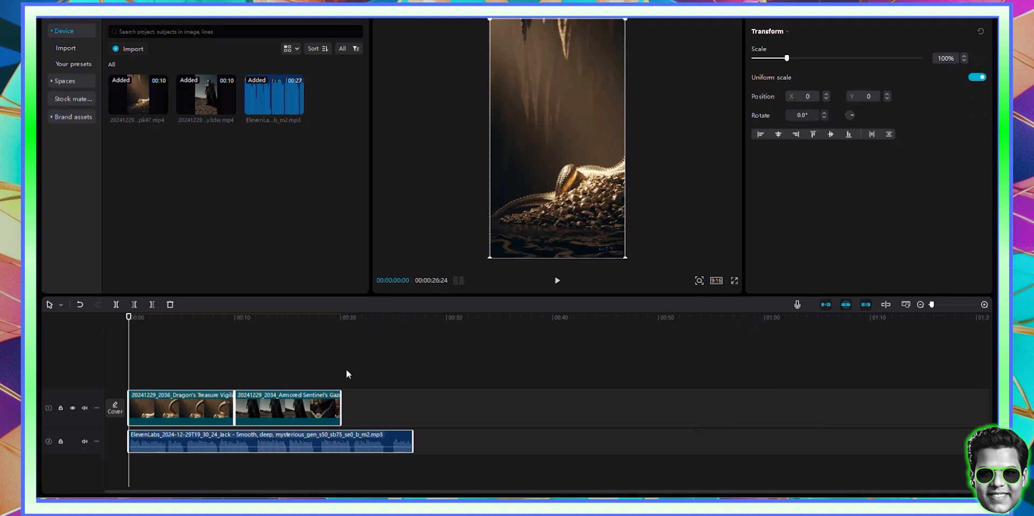
# Step: Slow both video clips together to 0.7x speed and return the playhead to the start of the timeline
pyautogui.click(381, 413)
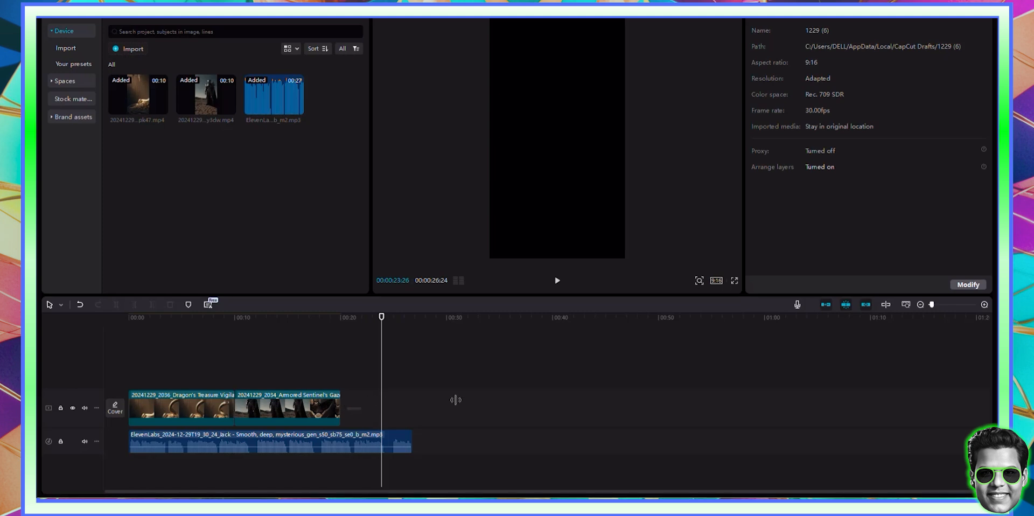
pyautogui.click(368, 385)
pyautogui.keyDown('ctrl'); pyautogui.click(221, 411); pyautogui.keyUp('ctrl')
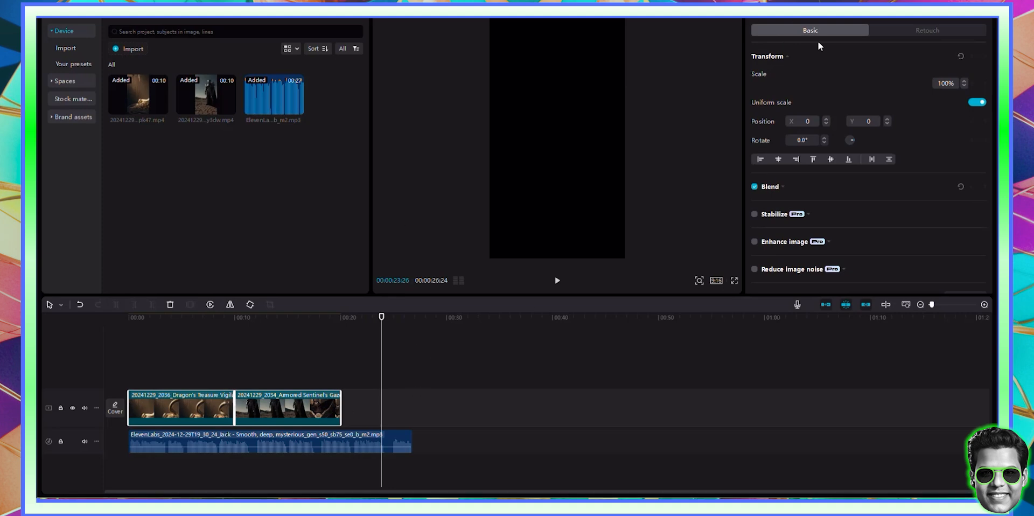
pyautogui.click(822, 13)
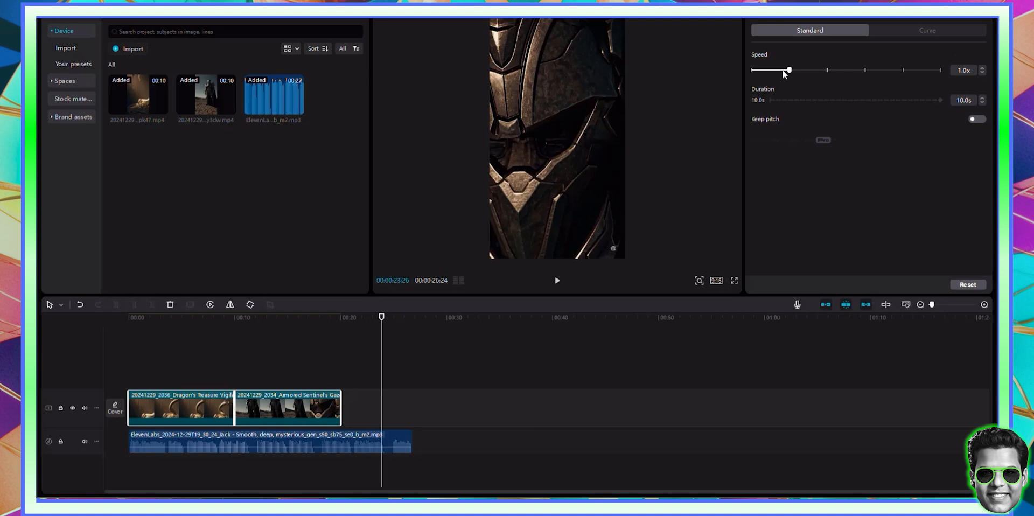
pyautogui.moveTo(785, 74); pyautogui.dragTo(780, 73)
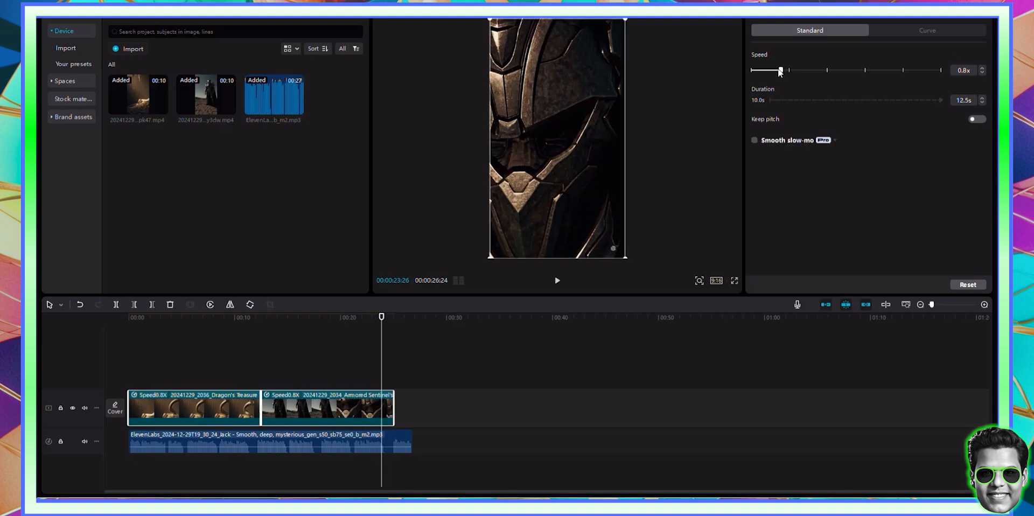
pyautogui.click(777, 73)
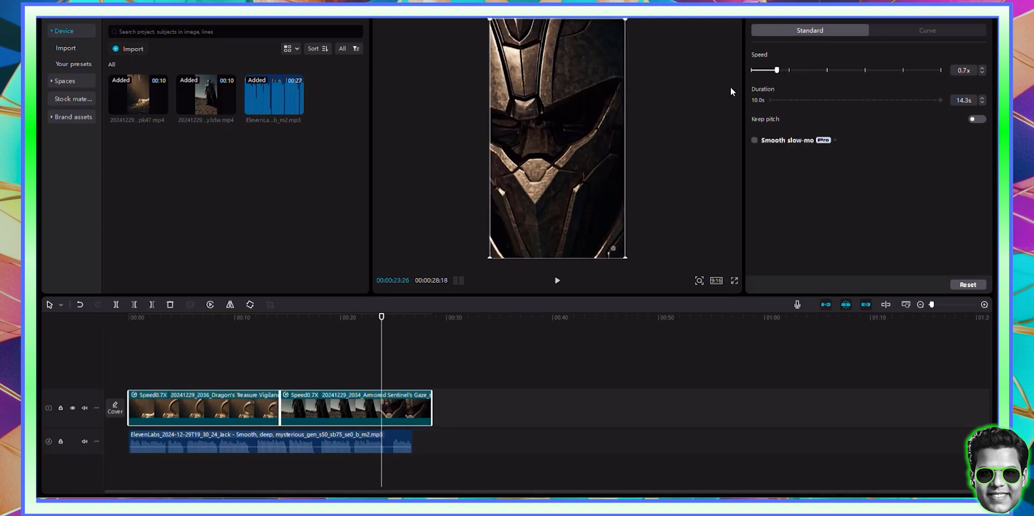
pyautogui.click(781, 72)
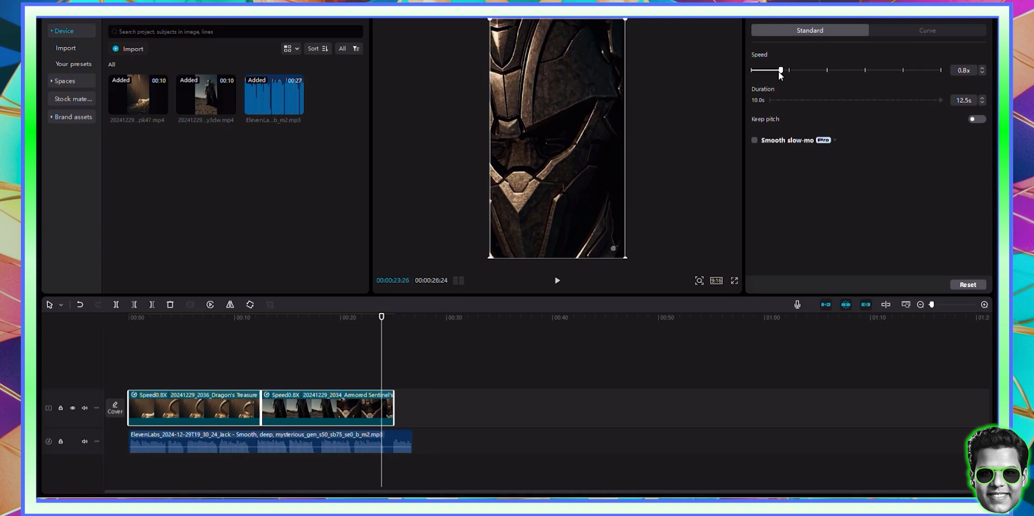
pyautogui.click(777, 71)
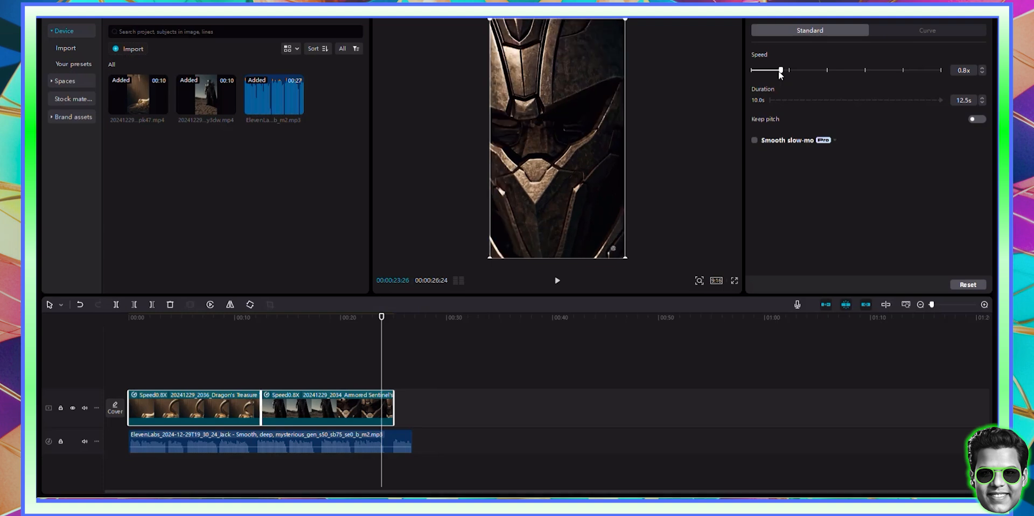
pyautogui.click(245, 340)
pyautogui.click(186, 382)
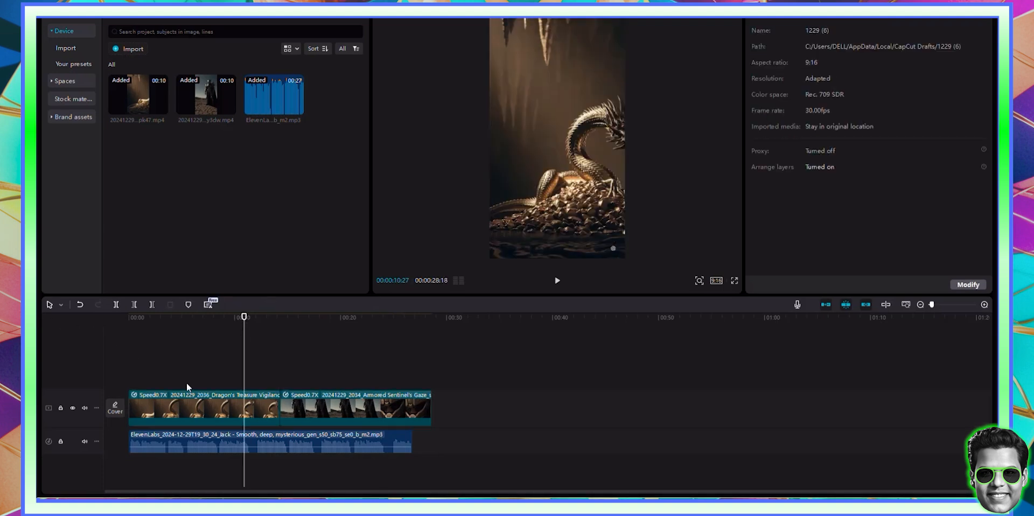
pyautogui.press('Home')
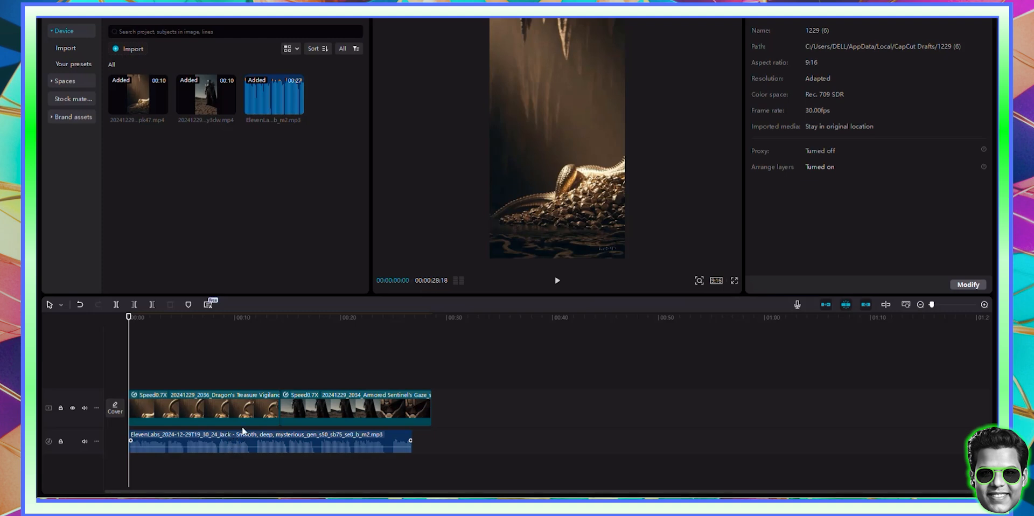
# Step: Raise the voiceover's volume to 6.9 dB and enable voice enhancement at an intensity of 100
pyautogui.click(254, 440)
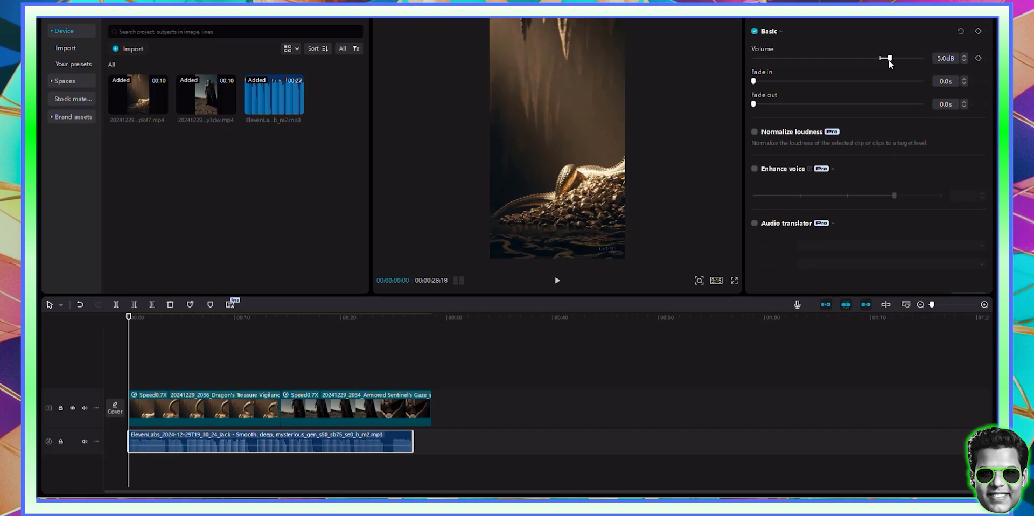
pyautogui.moveTo(888, 60); pyautogui.dragTo(891, 60)
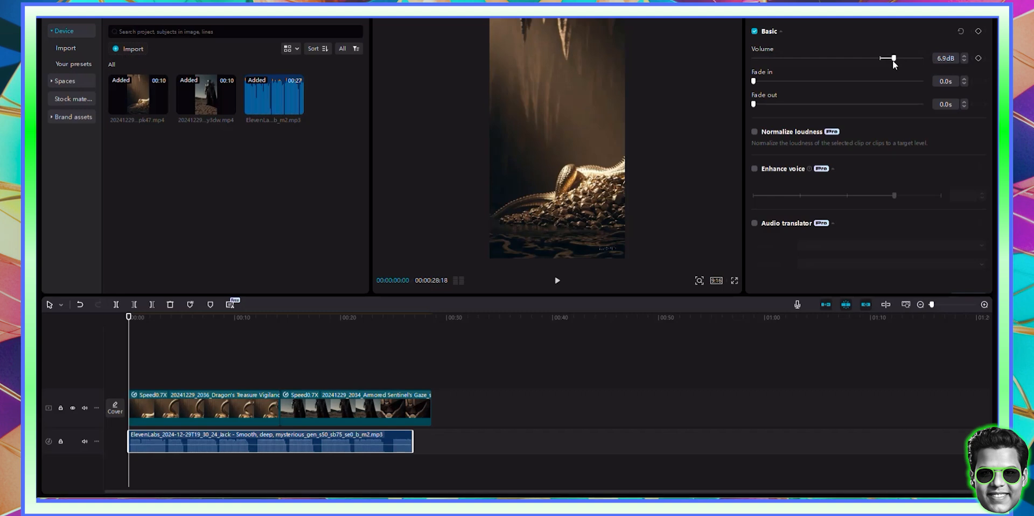
pyautogui.click(755, 169)
pyautogui.moveTo(894, 195); pyautogui.dragTo(976, 188)
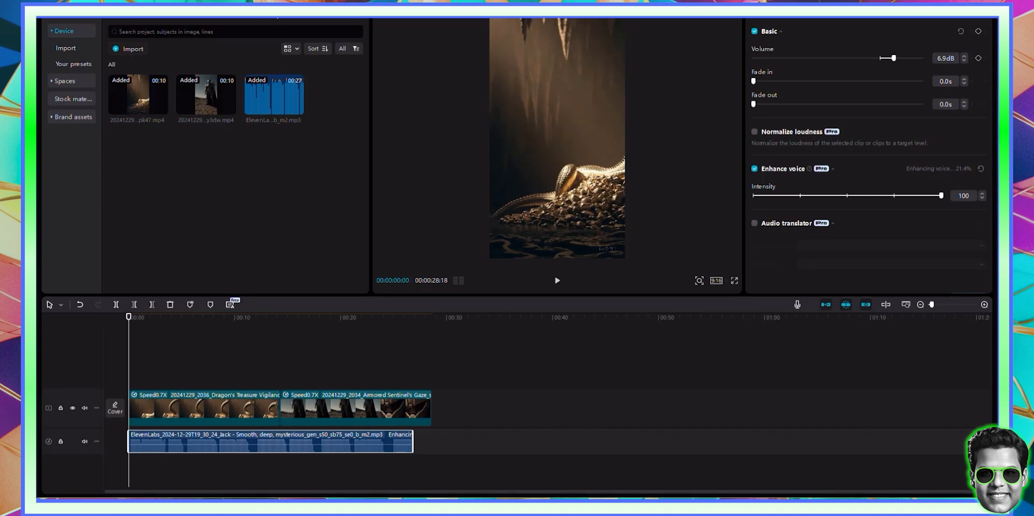
# Step: Add the Light Sweep II transition between the two video clips, accepting duplicate frames without further reminders
pyautogui.click(208, 18)
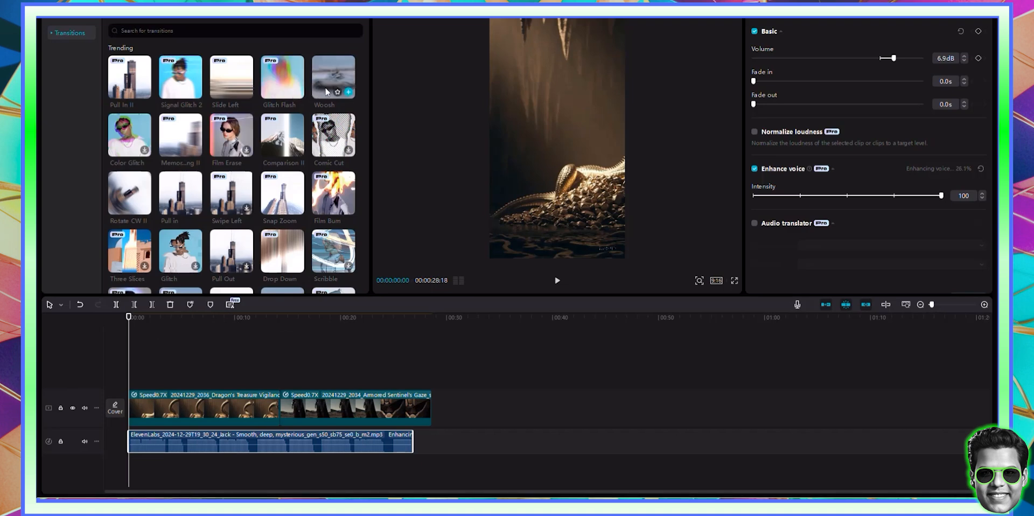
pyautogui.scroll(-3, 232, 170)
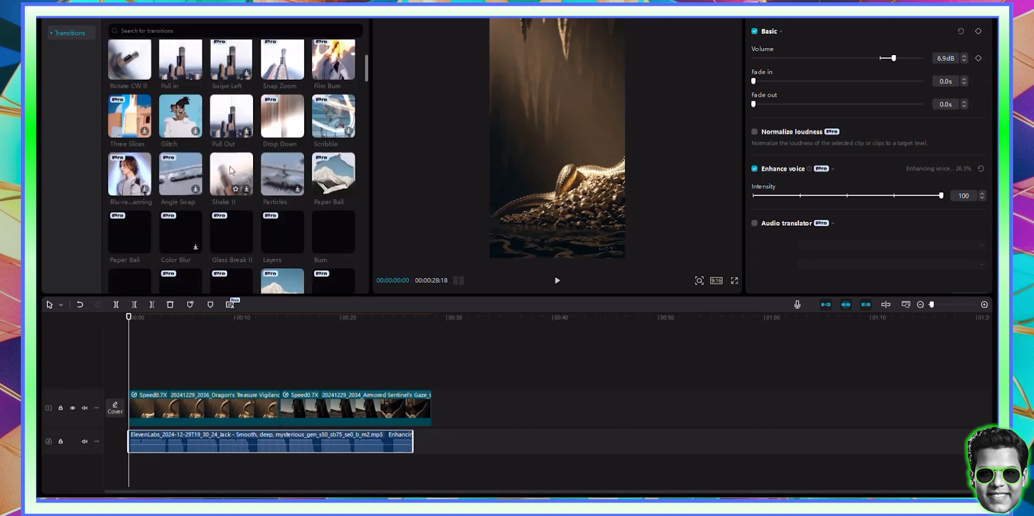
pyautogui.scroll(-1, 232, 170)
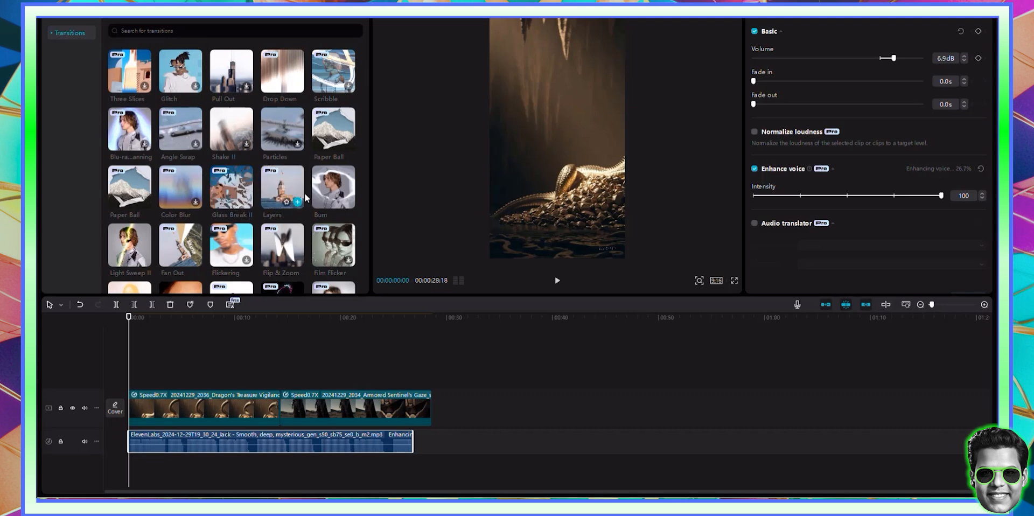
pyautogui.moveTo(131, 249); pyautogui.dragTo(272, 406)
pyautogui.click(438, 256)
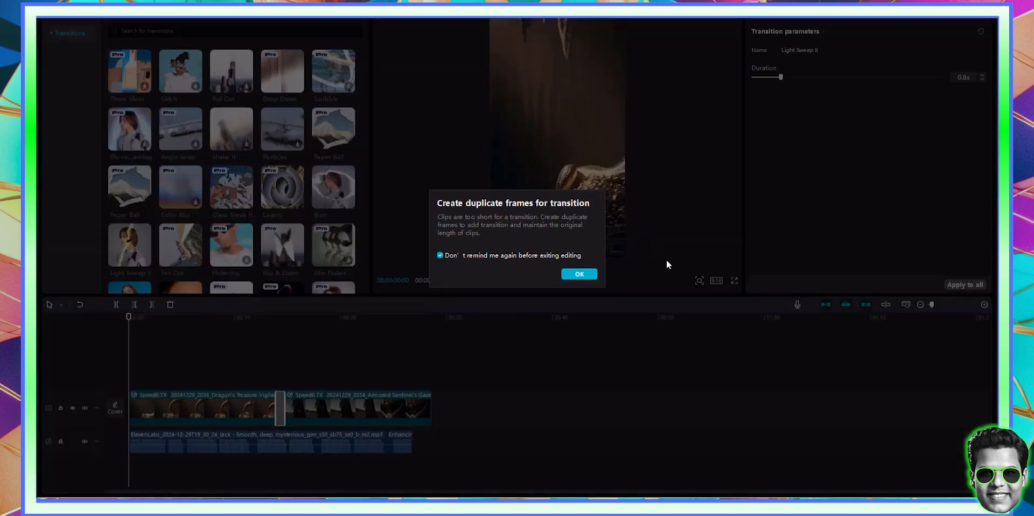
pyautogui.click(576, 272)
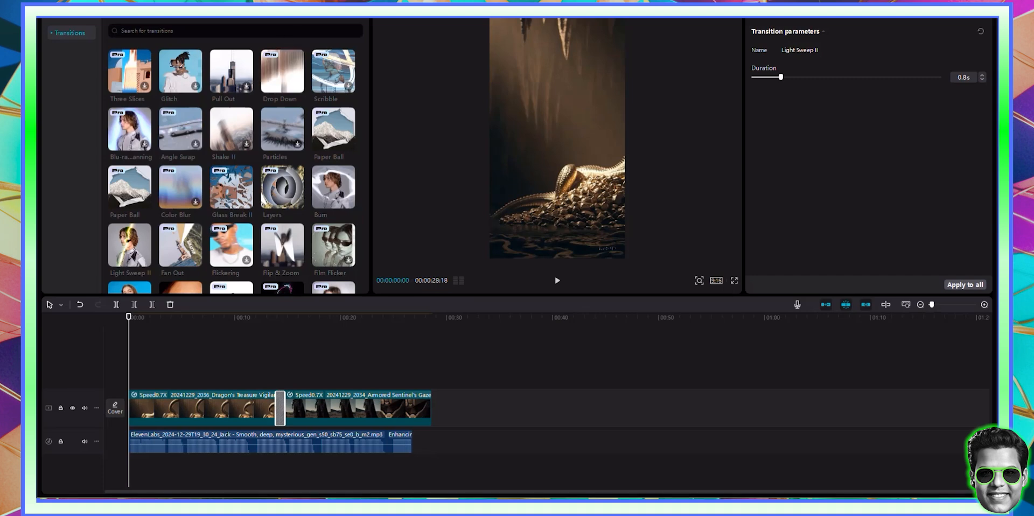
# Step: Add a custom adjustment layer above the clips and extend it to the end of the second video
pyautogui.moveTo(143, 67); pyautogui.dragTo(129, 380)
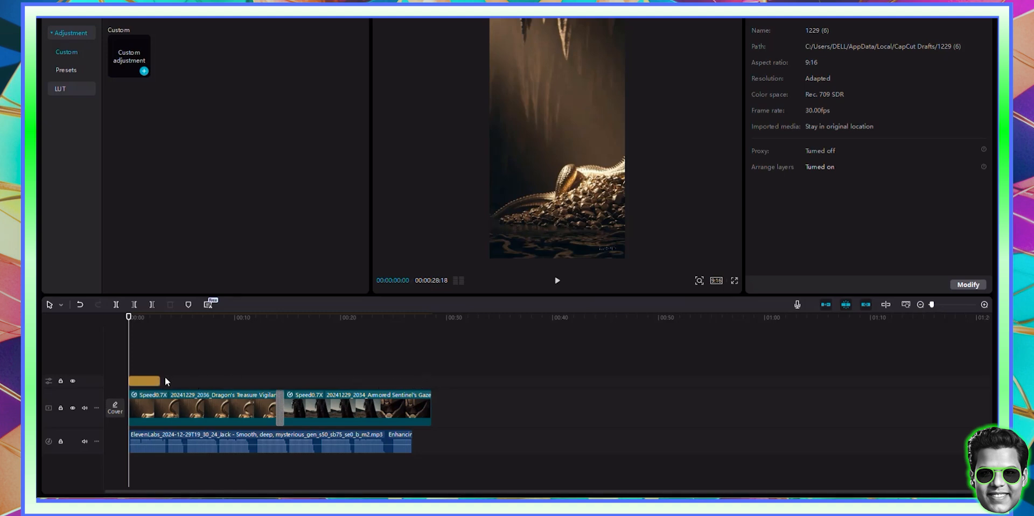
pyautogui.moveTo(159, 380); pyautogui.dragTo(398, 375)
pyautogui.moveTo(189, 386); pyautogui.dragTo(430, 394)
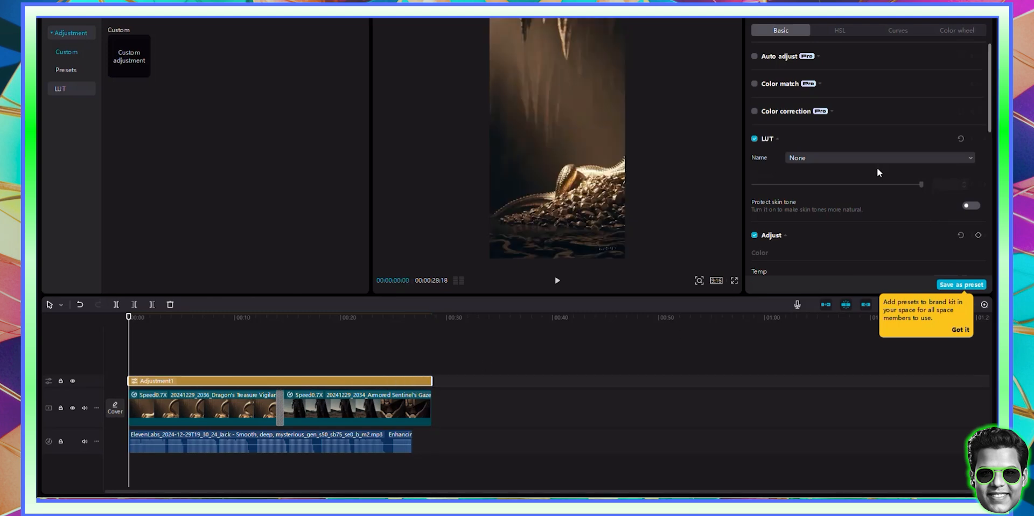
# Step: Set the adjustment layer's temp, tint and saturation to 4, exposure to 7, contrast and highlight to 6, and shadow to -5
pyautogui.scroll(-8, 867, 164)
pyautogui.scroll(4, 864, 170)
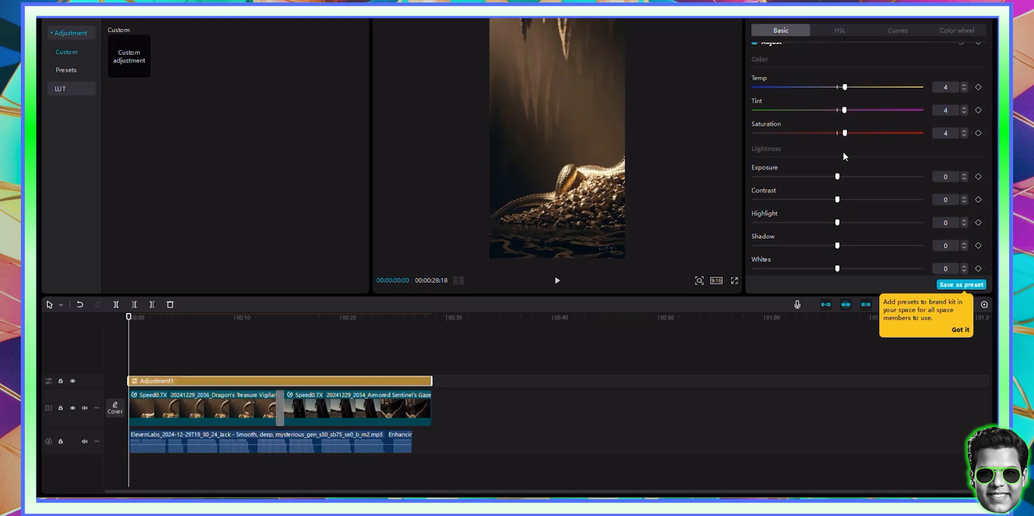
pyautogui.click(848, 177)
pyautogui.click(846, 199)
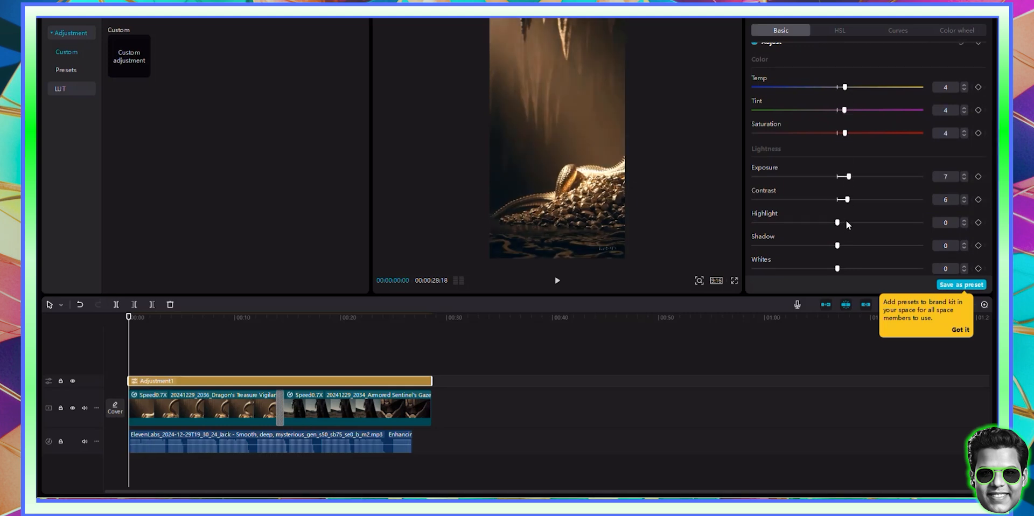
pyautogui.click(830, 246)
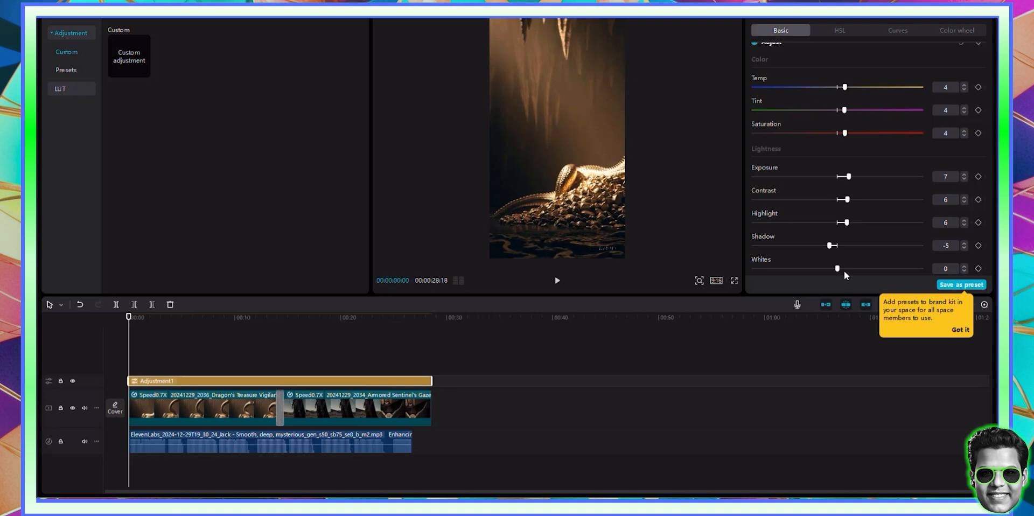
# Step: Set the adjustment layer's whites to 5, blacks to -5 and brilliance to 9
pyautogui.click(845, 269)
pyautogui.scroll(-1, 848, 255)
pyautogui.click(831, 256)
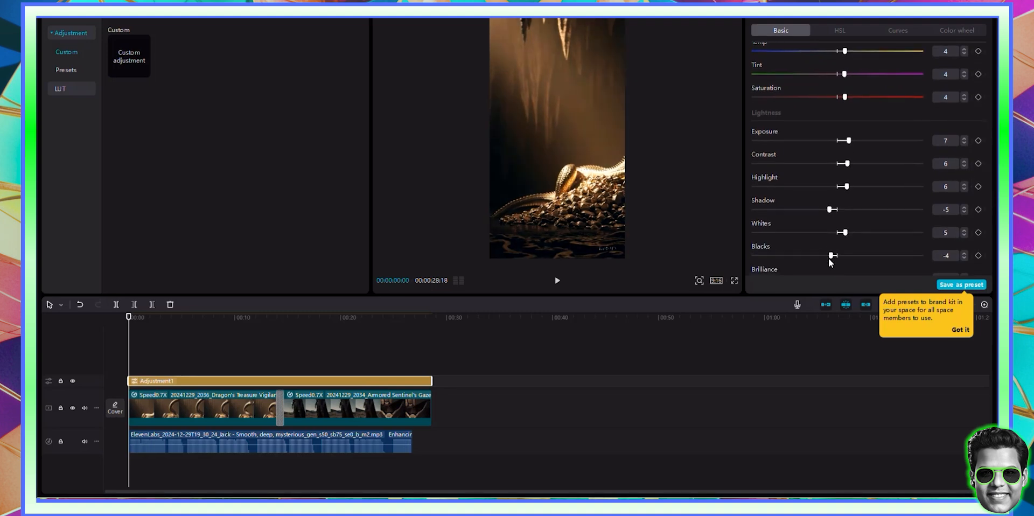
pyautogui.click(828, 257)
pyautogui.scroll(-3, 844, 177)
pyautogui.click(851, 135)
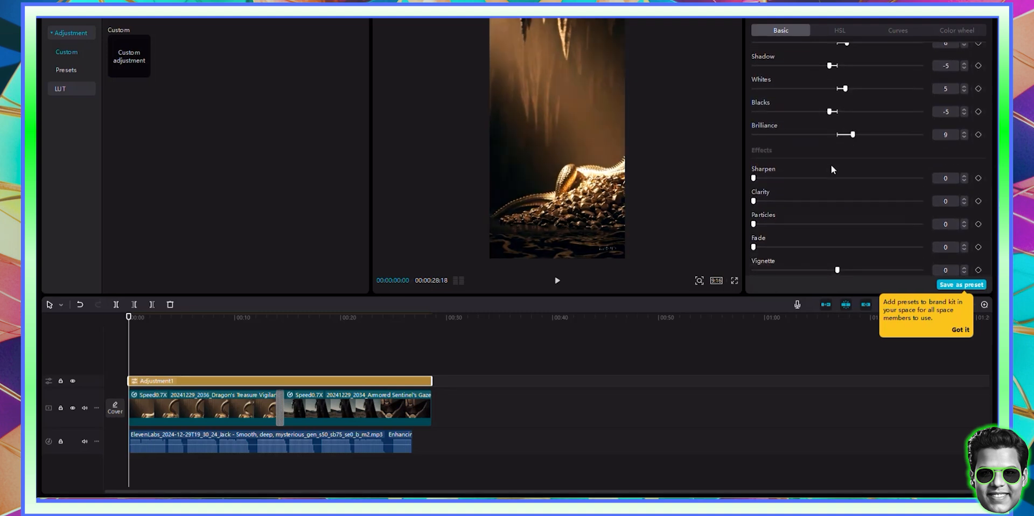
# Step: Set the adjustment layer's sharpen to 30, clarity to 28 and vignette to 21
pyautogui.click(803, 178)
pyautogui.click(801, 201)
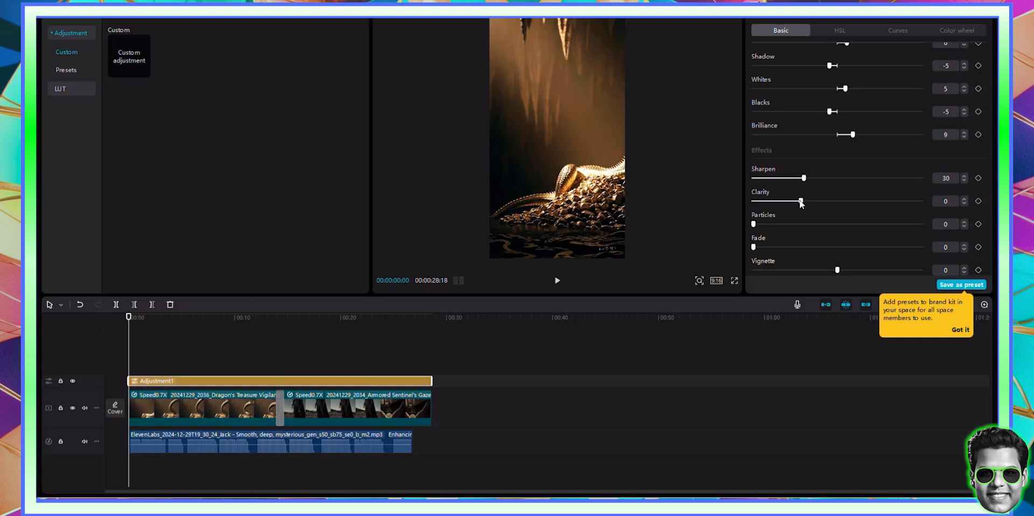
pyautogui.moveTo(863, 271); pyautogui.dragTo(873, 271)
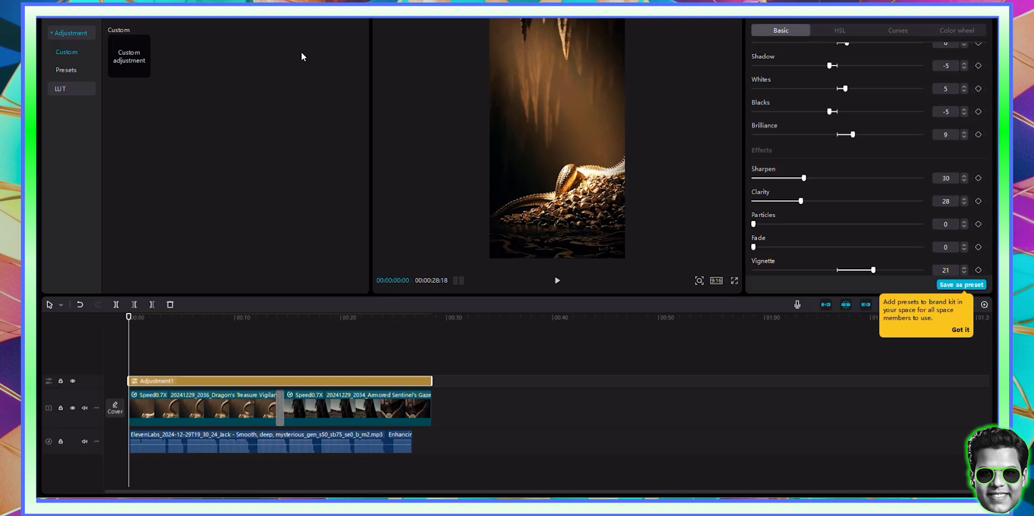
# Step: Generate English auto captions for the voiceover and apply the glowing red emoji text template to all of them
pyautogui.click(197, 18)
pyautogui.click(345, 284)
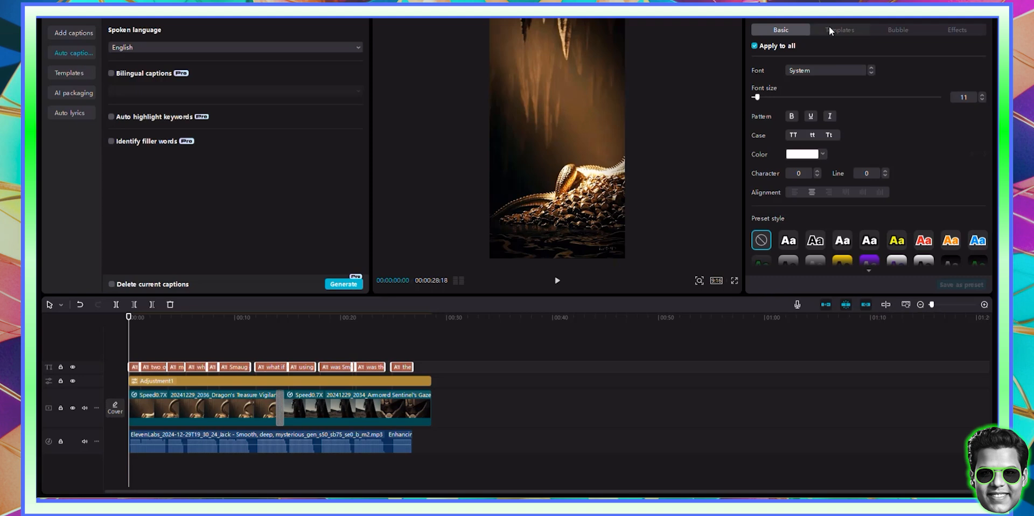
pyautogui.click(830, 28)
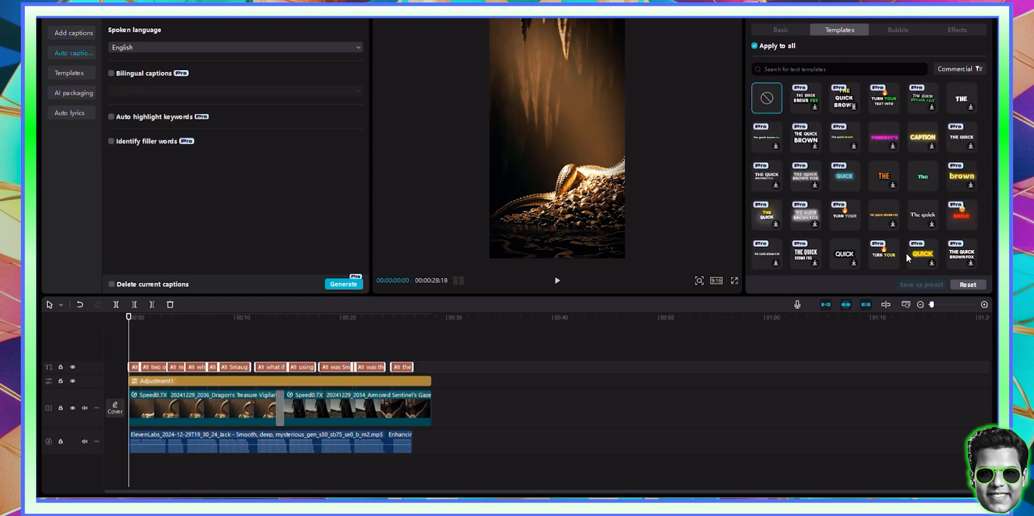
pyautogui.click(958, 215)
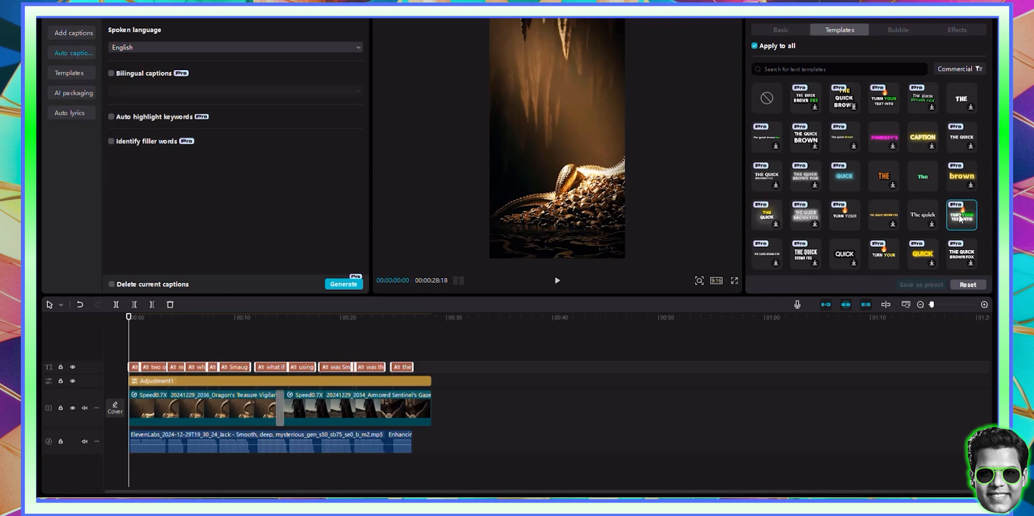
# Step: Move the captions up from the lower part of the frame to its centre and return the playhead to the start
pyautogui.click(267, 317)
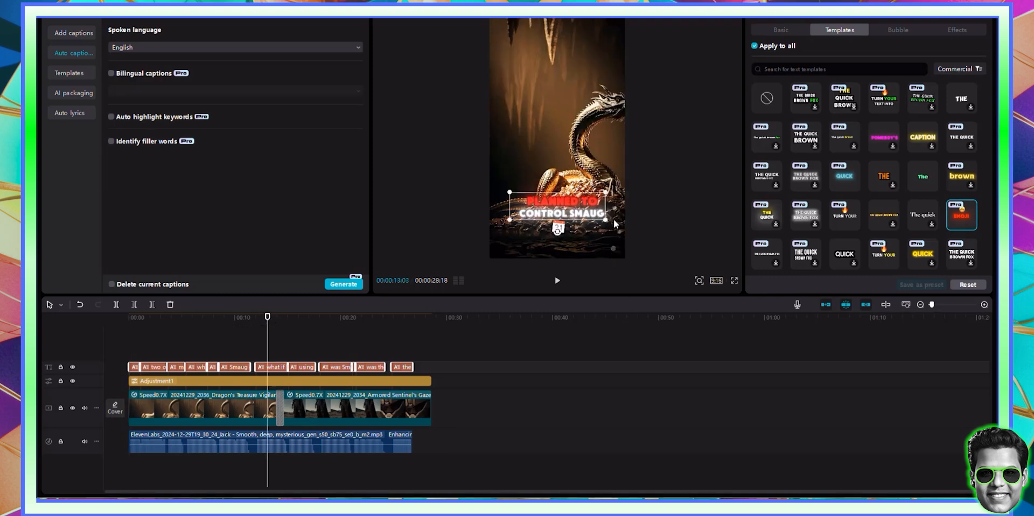
pyautogui.click(569, 167)
pyautogui.moveTo(569, 167); pyautogui.dragTo(569, 146)
pyautogui.moveTo(185, 322); pyautogui.dragTo(36, 318)
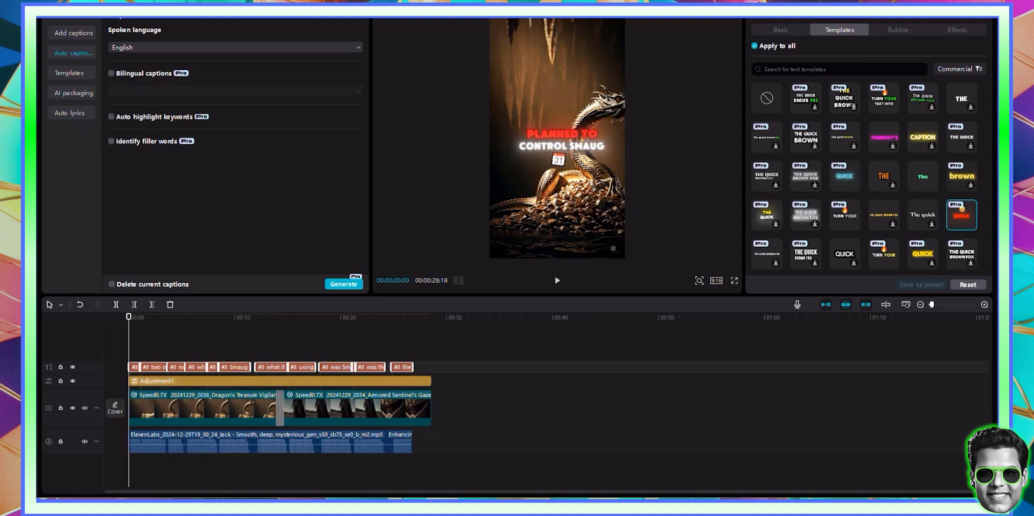
# Step: Add the favorite subscribe sticker near the end of the timeline and extend its start back to about 00:00:23:10
pyautogui.click(143, 20)
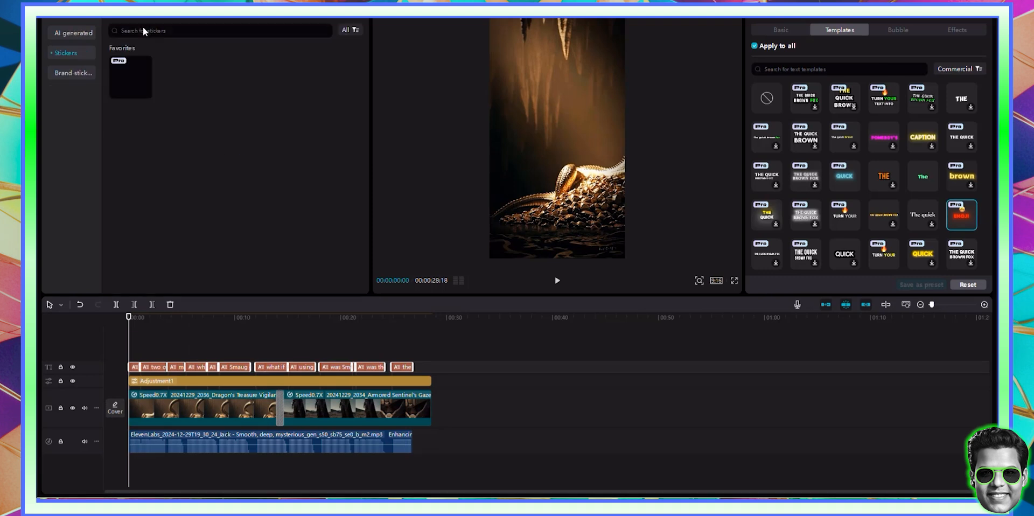
pyautogui.moveTo(138, 71)
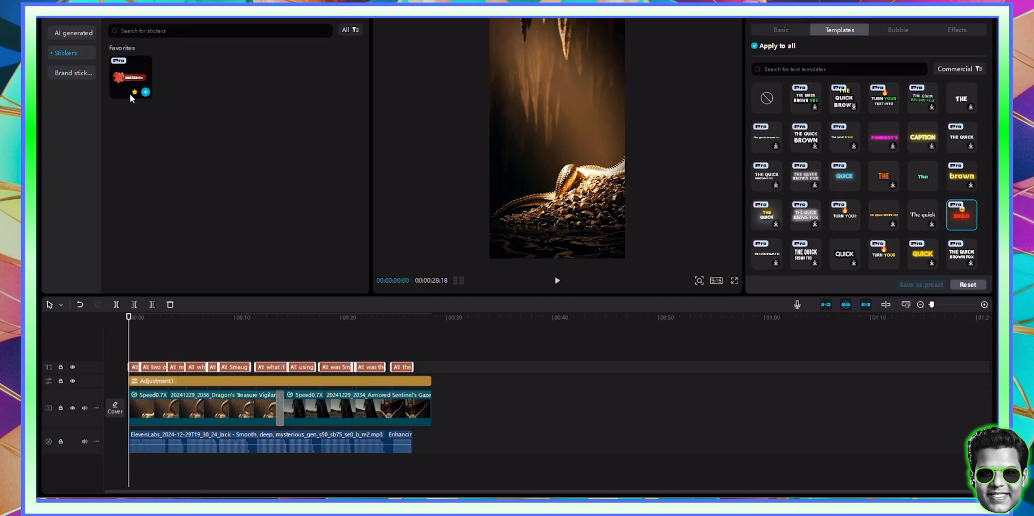
pyautogui.moveTo(130, 76); pyautogui.dragTo(400, 355)
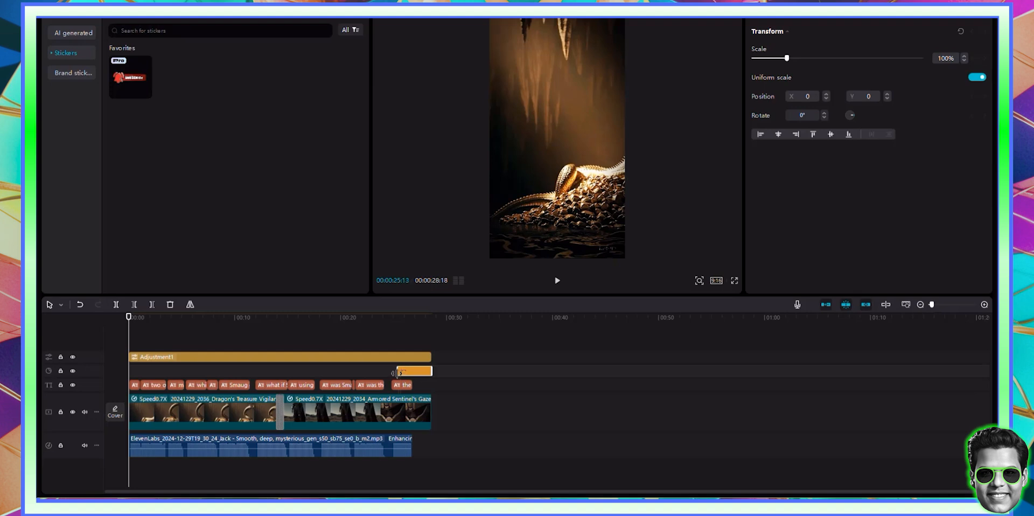
pyautogui.moveTo(397, 372); pyautogui.dragTo(378, 375)
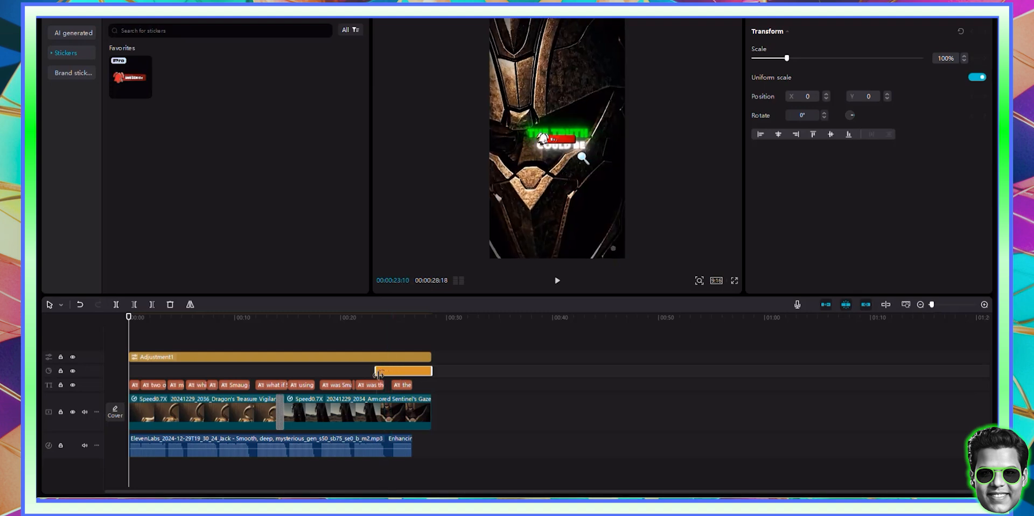
# Step: Enlarge the subscribe sticker slightly and place it below the captions in the lower part of the frame
pyautogui.click(402, 317)
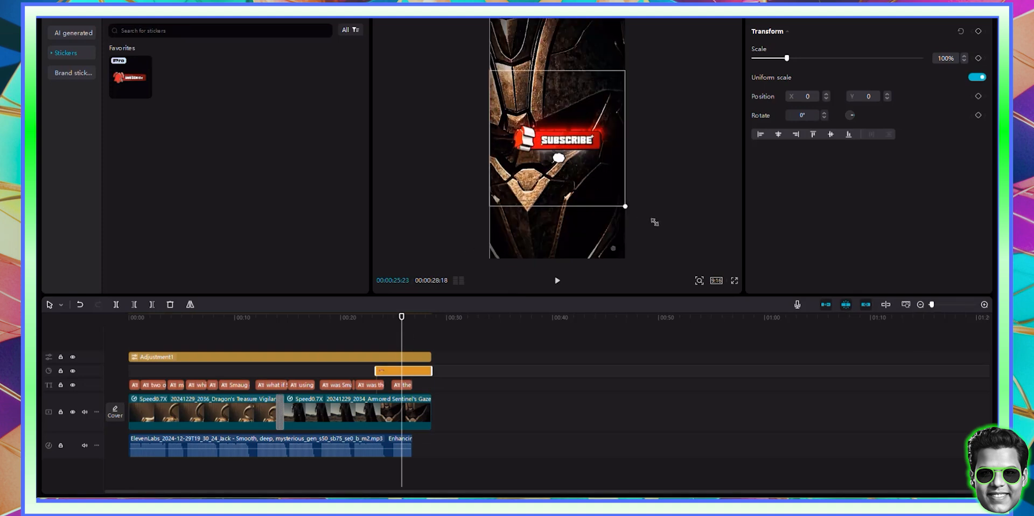
pyautogui.moveTo(654, 222); pyautogui.dragTo(669, 230)
pyautogui.moveTo(570, 146); pyautogui.dragTo(569, 215)
# Step: Give the subscribe sticker the Bounce In and Bounce Out animations, and play the short from the start
pyautogui.click(813, 10)
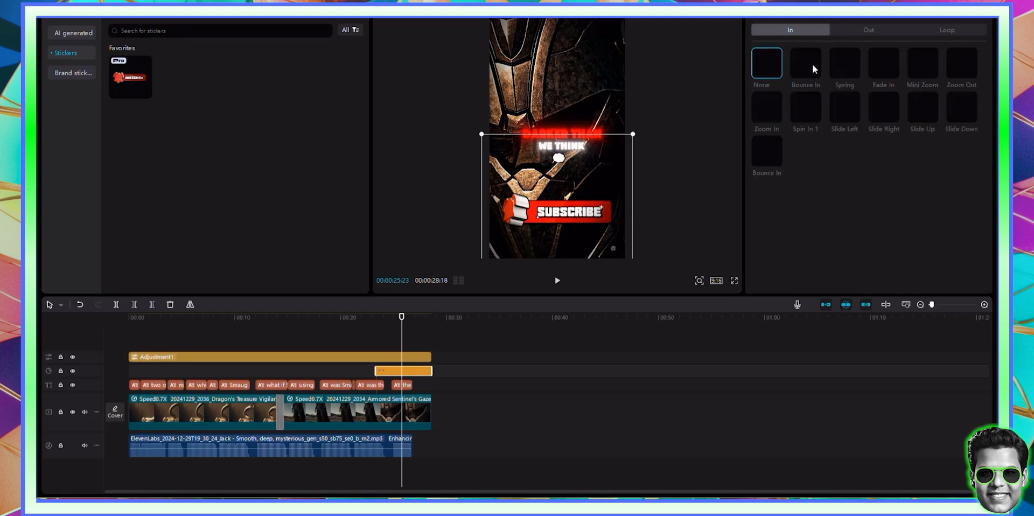
pyautogui.click(858, 31)
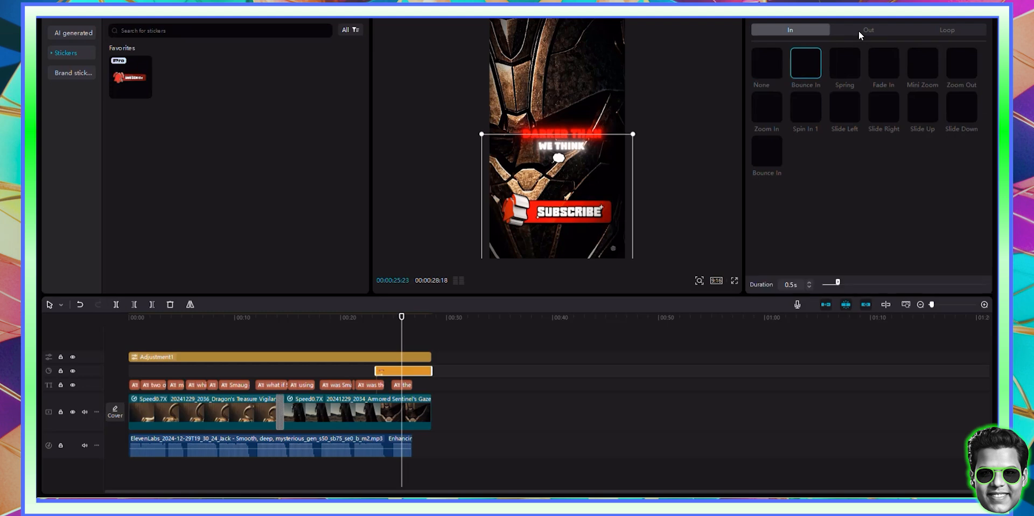
pyautogui.click(806, 63)
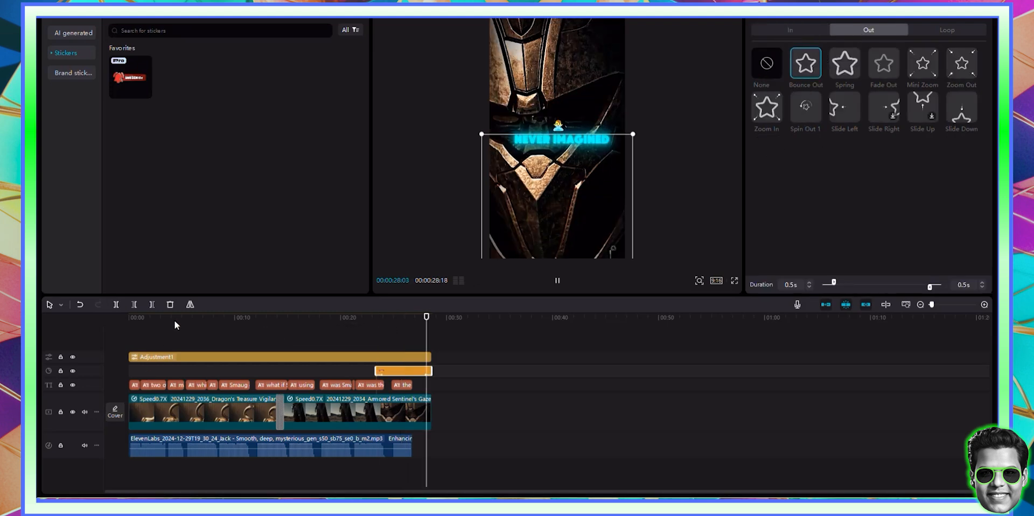
pyautogui.moveTo(175, 322); pyautogui.dragTo(87, 315)
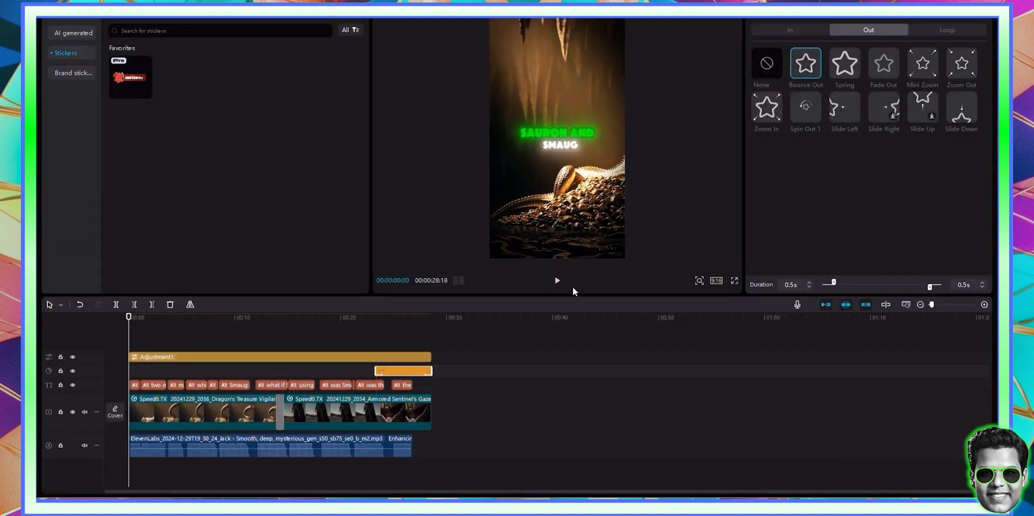
pyautogui.click(558, 281)
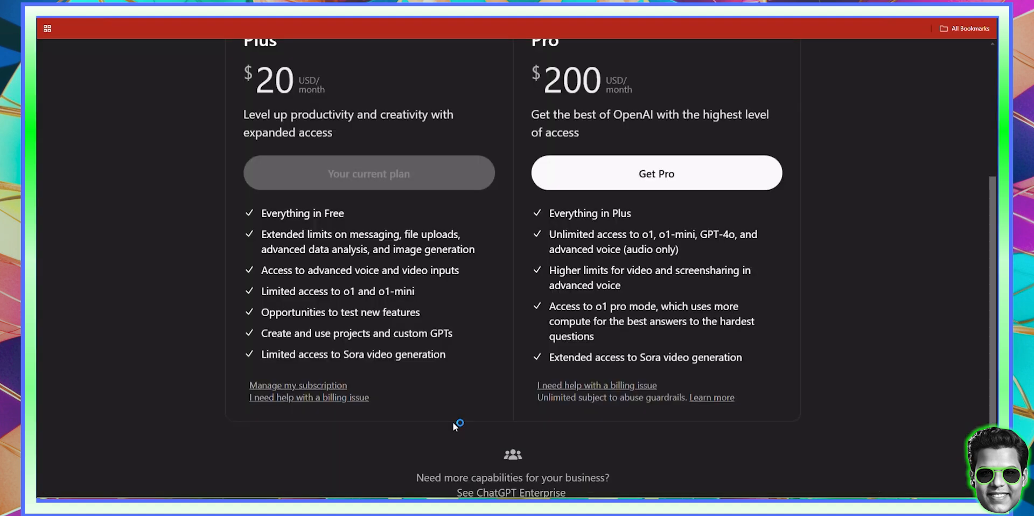
# Step: Switch to ChatGPT, leave the plan upgrade page and send "suggest a pixabay music to add, give me the link"
pyautogui.scroll(4, 978, 63)
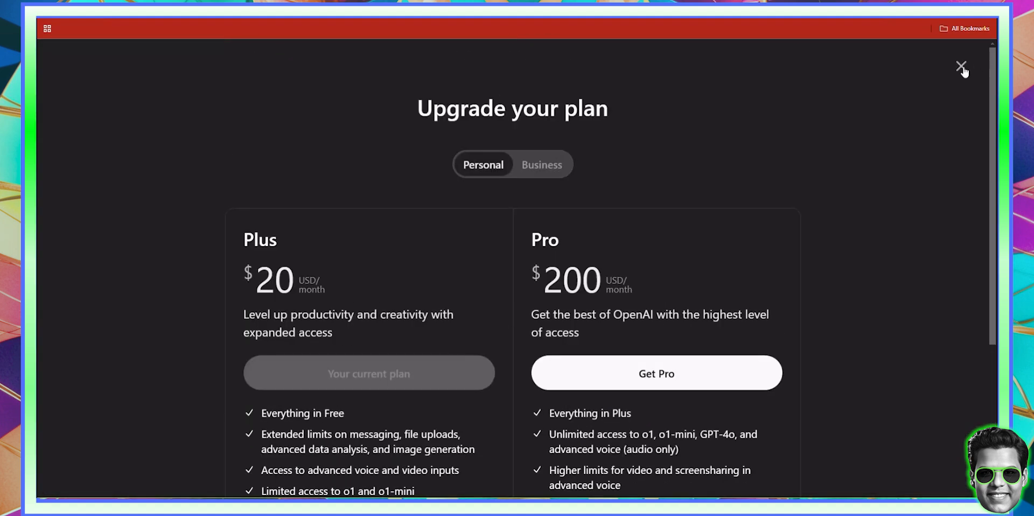
pyautogui.press('Escape')
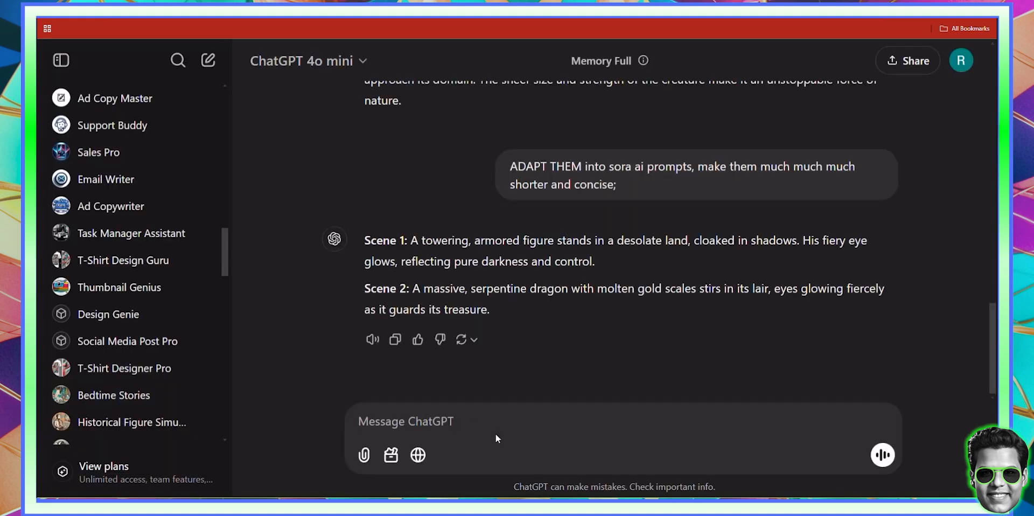
pyautogui.write('sugges')
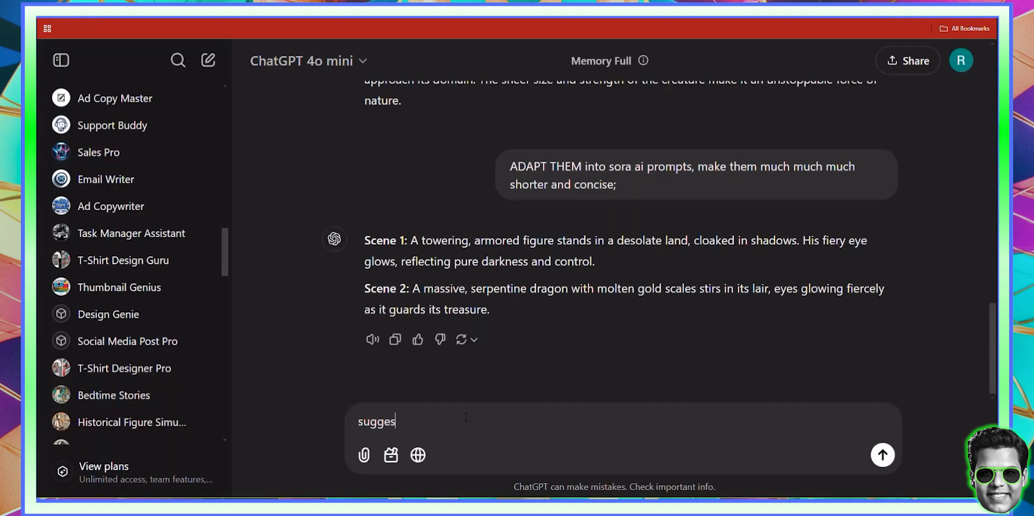
pyautogui.write('t a pixabay music to add, give me the link')
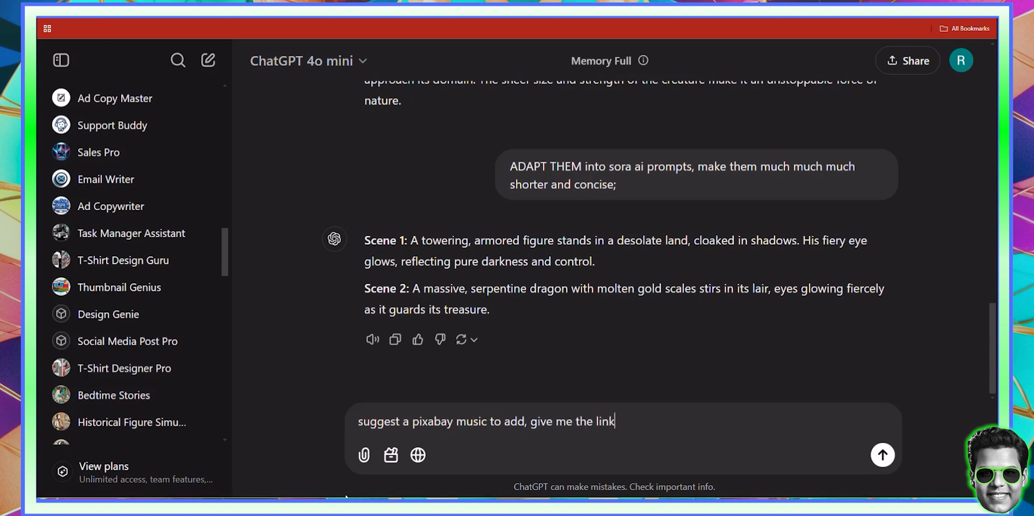
pyautogui.press('Return')
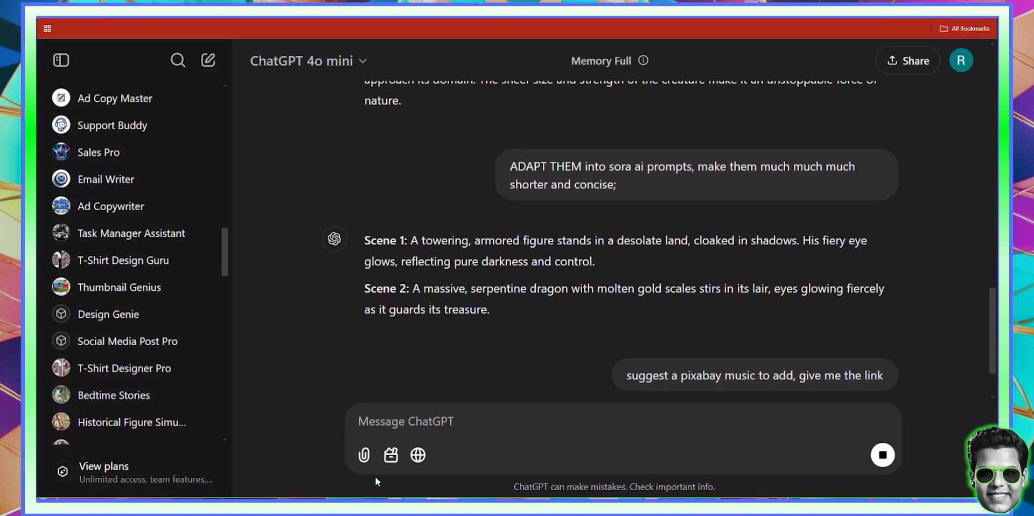
pyautogui.rightClick(355, 480)
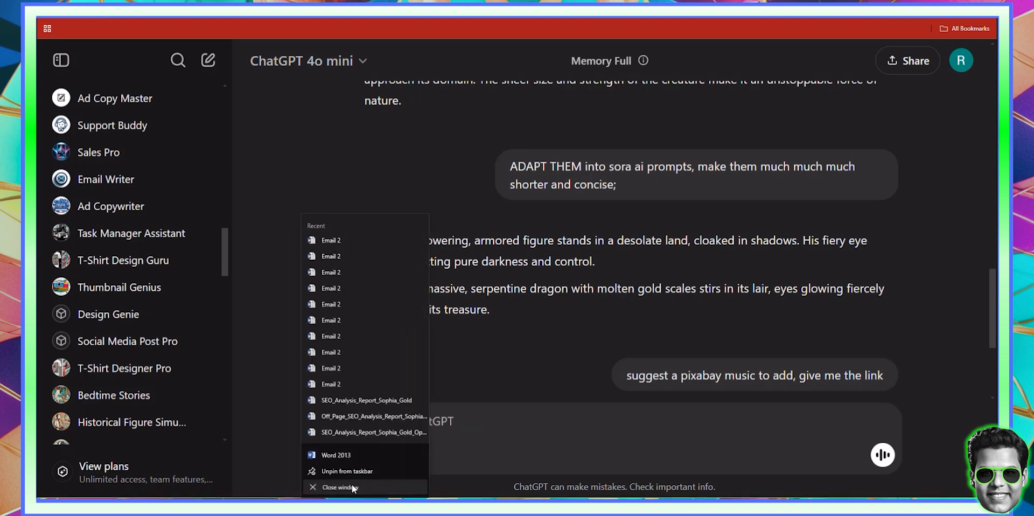
pyautogui.click(351, 483)
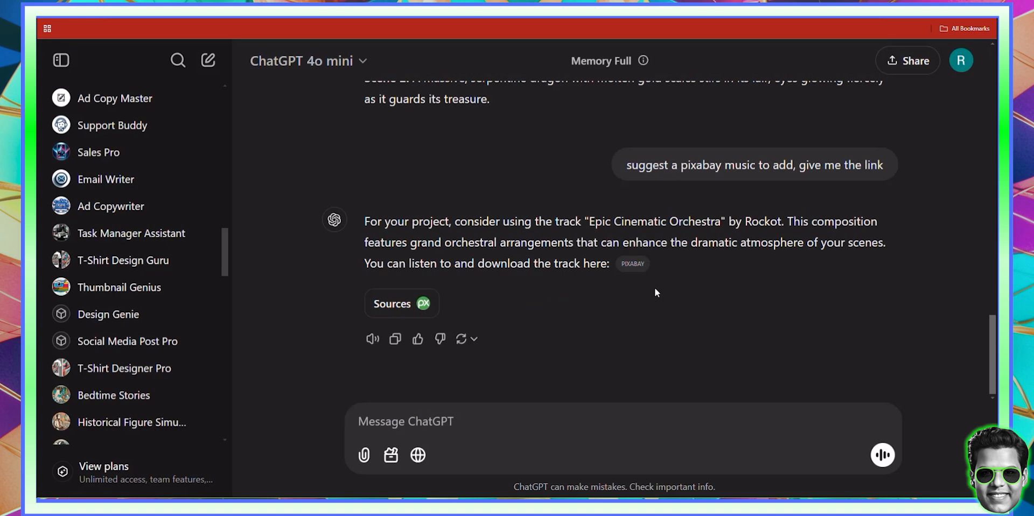
# Step: Open the Pixabay link from ChatGPT's answer and preview the track "Epic Cinematic Orchestra"
pyautogui.click(633, 264)
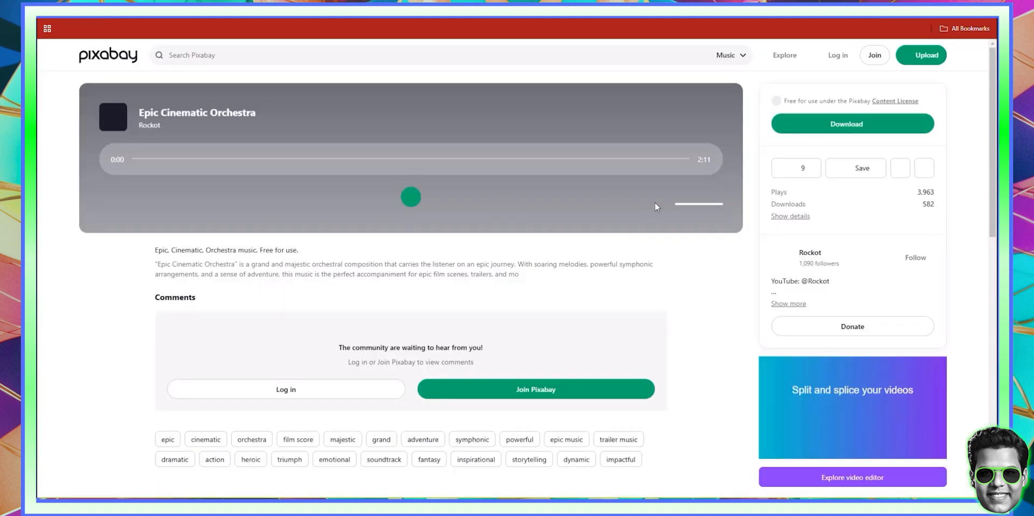
pyautogui.click(410, 197)
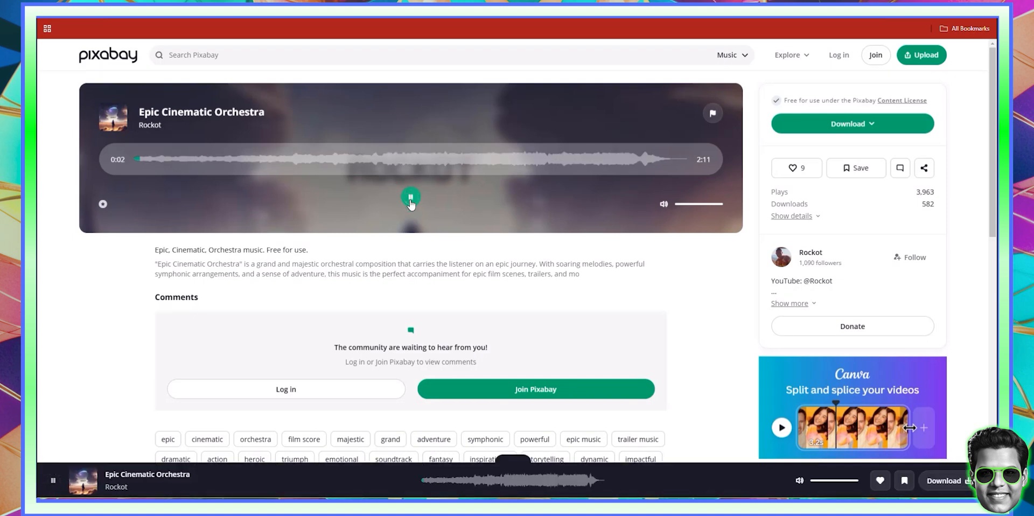
pyautogui.click(410, 198)
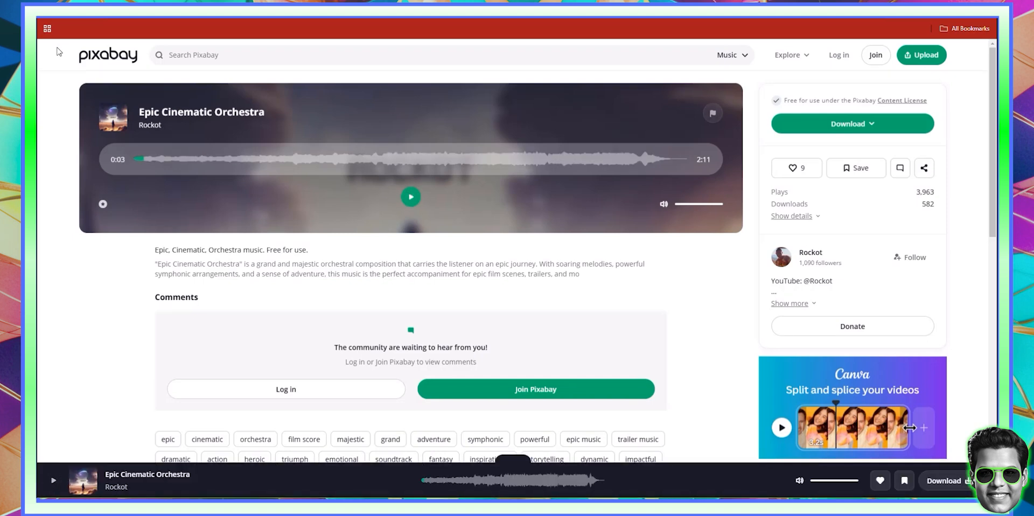
pyautogui.click(875, 120)
# Step: Search Pixabay's music library for "mystery music"
pyautogui.click(197, 55)
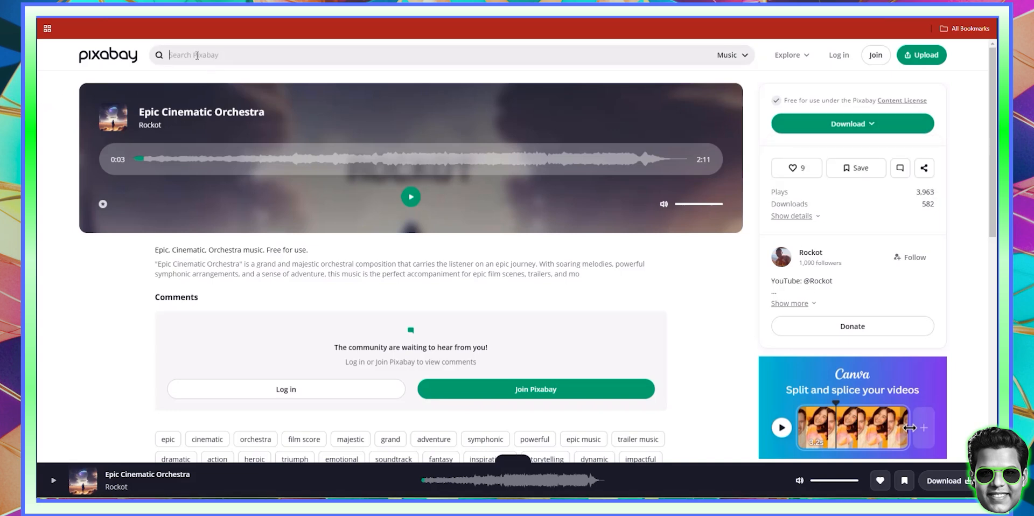
pyautogui.write('myst')
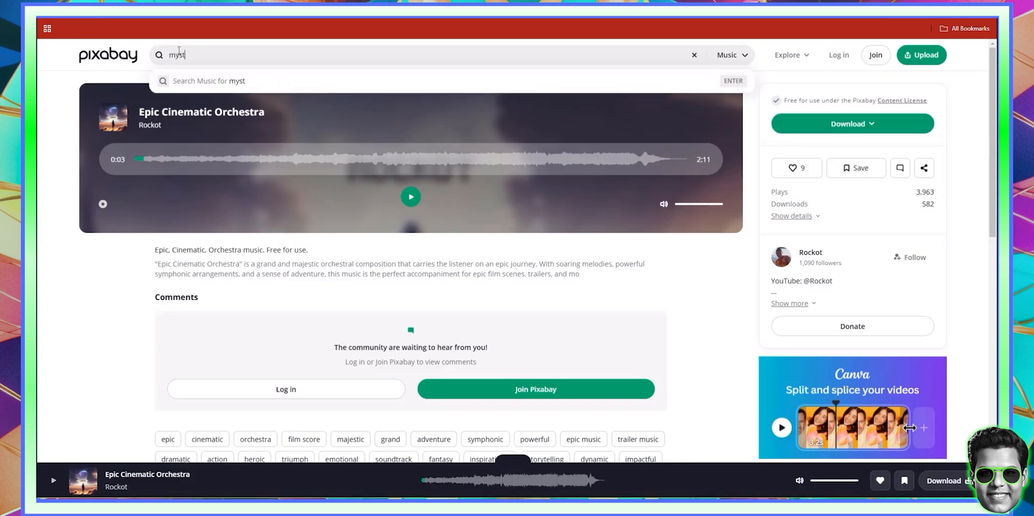
pyautogui.write('ery music')
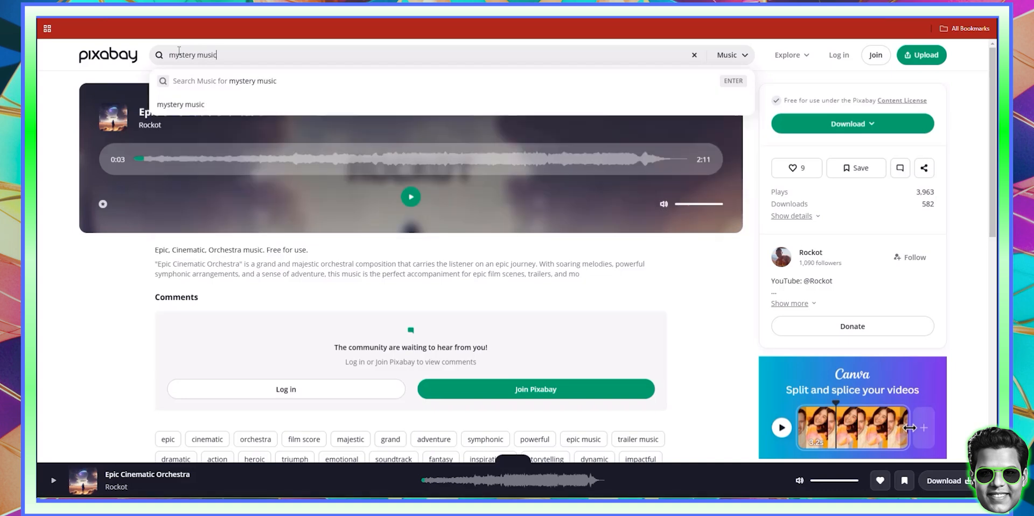
pyautogui.press('Return')
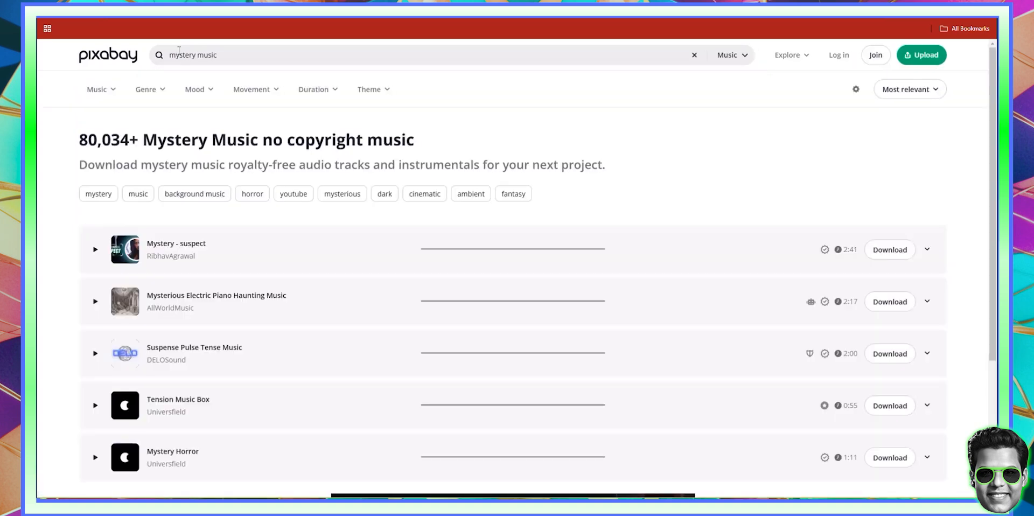
# Step: Preview the tracks "Mystery - suspect", "Mysterious Electric Piano Haunting Music" and "Suspense Pulse Tense Music"
pyautogui.click(96, 249)
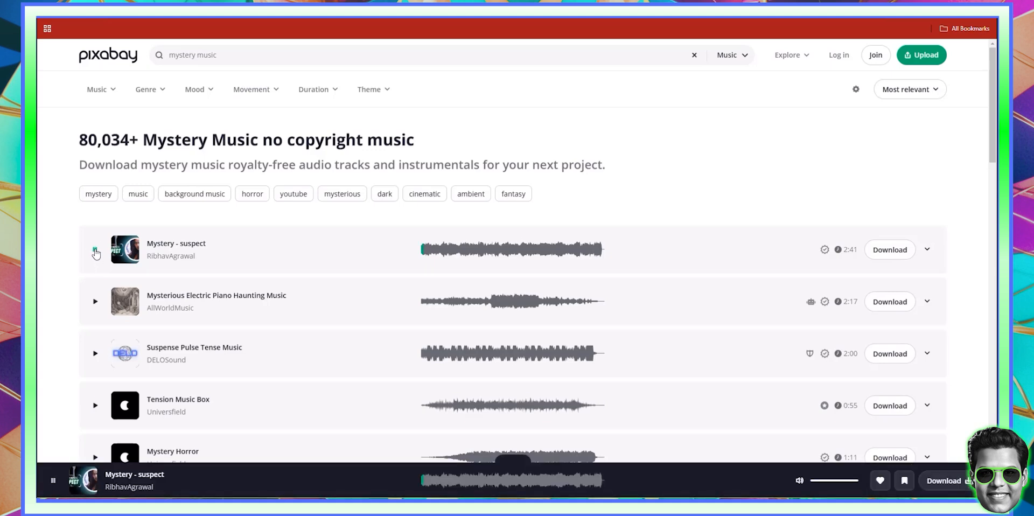
pyautogui.click(96, 303)
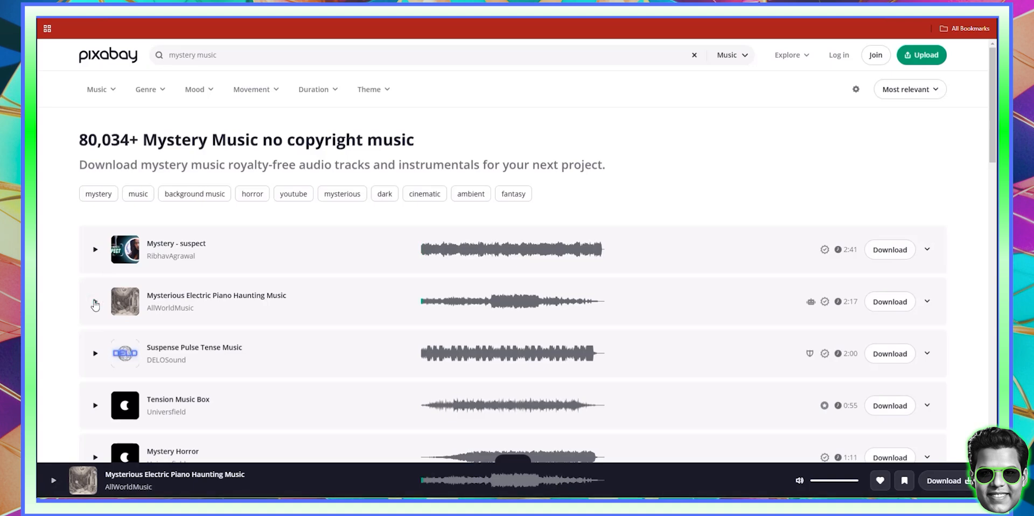
pyautogui.click(95, 354)
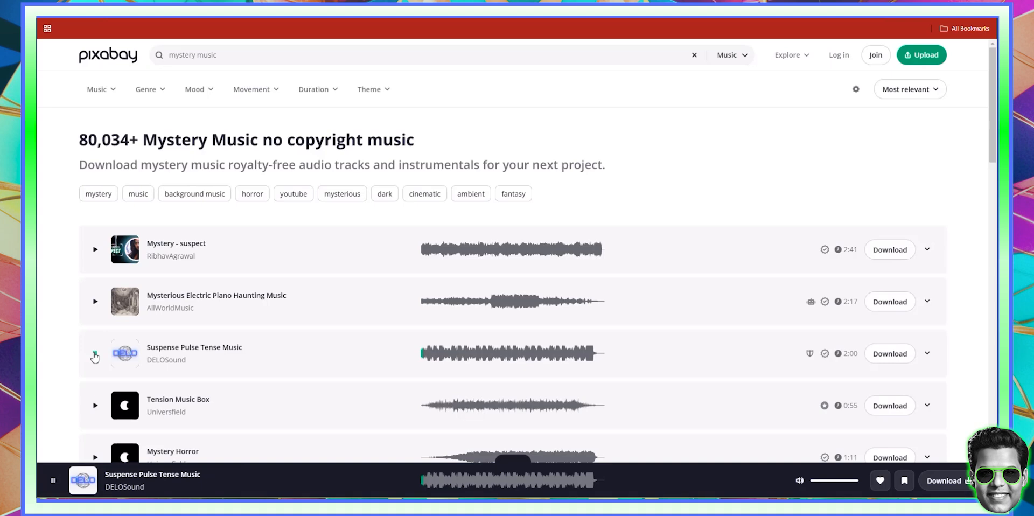
pyautogui.click(94, 355)
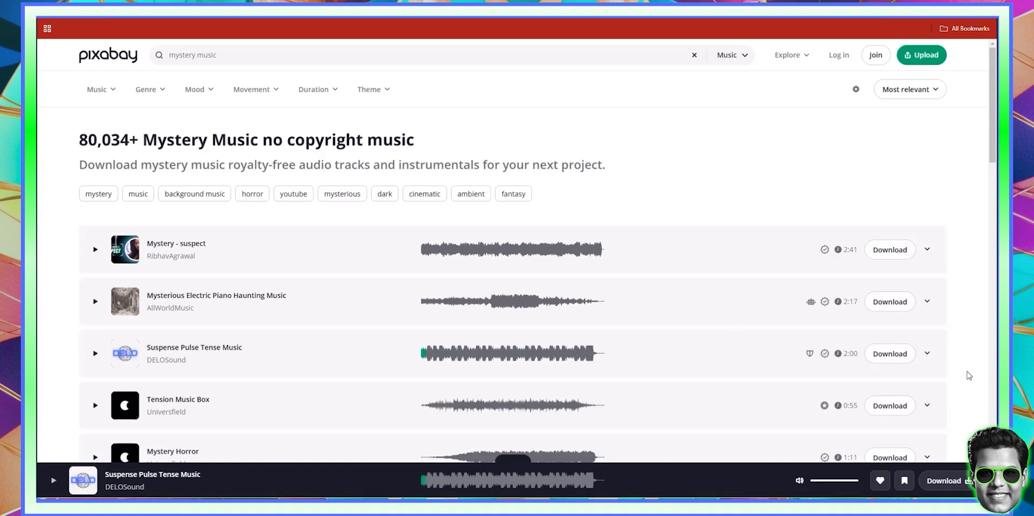
# Step: Download "Suspense Pulse Tense Music" from Pixabay, switch to CapCut and import the track into the project's media
pyautogui.click(894, 356)
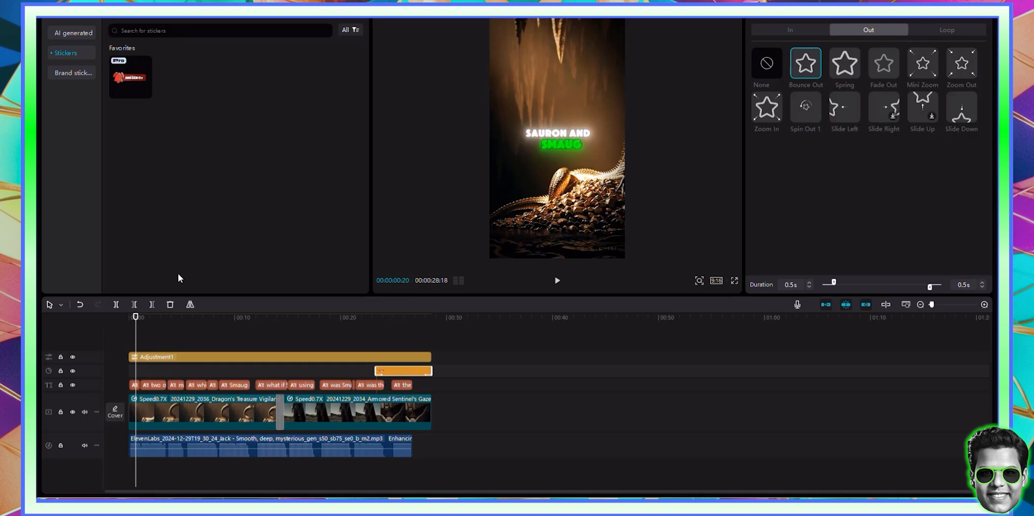
pyautogui.click(108, 316)
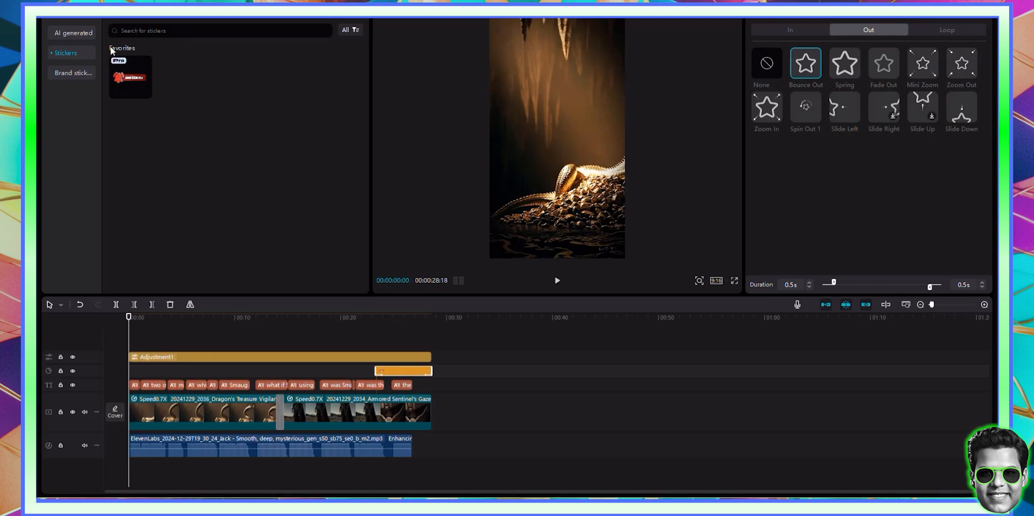
pyautogui.click(58, 11)
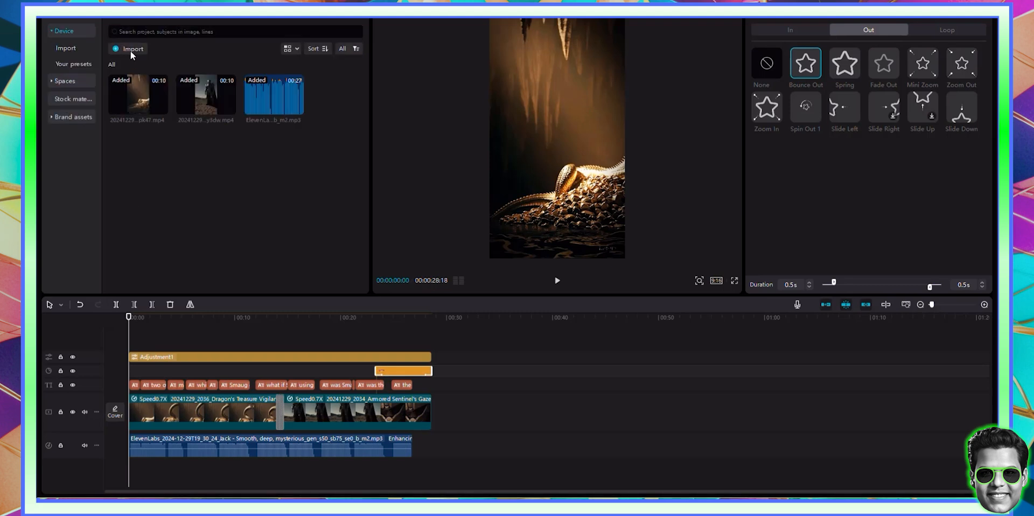
pyautogui.click(131, 49)
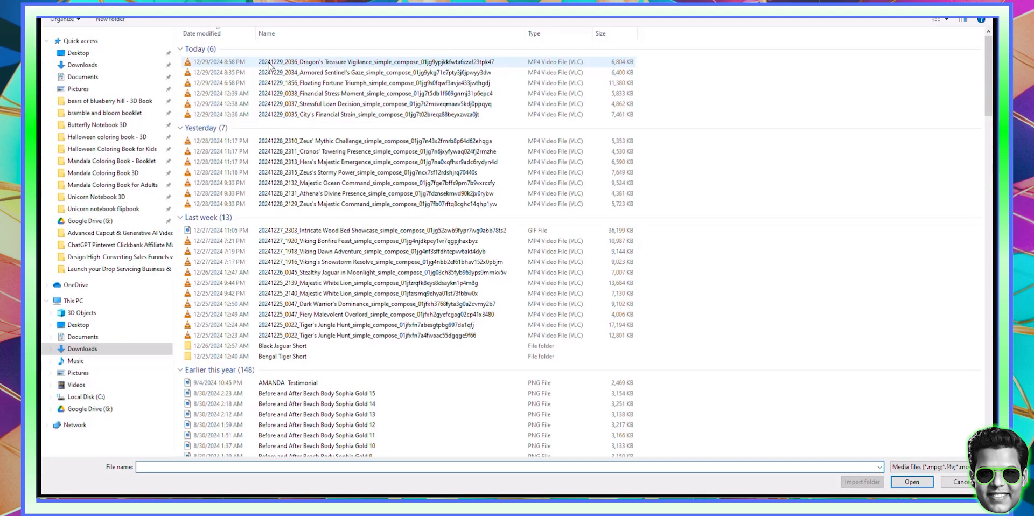
pyautogui.doubleClick(269, 62)
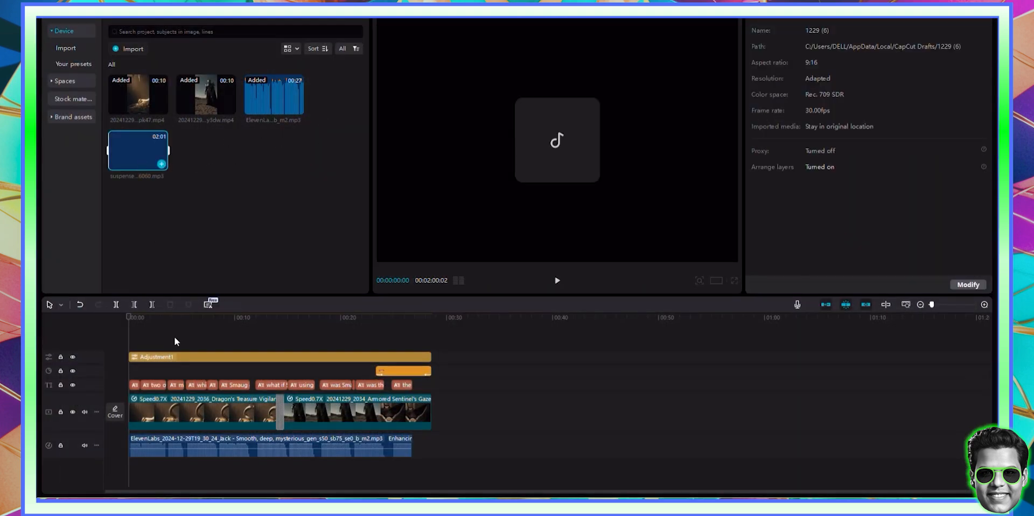
# Step: Add the suspense music on its own audio track from the start and cut it off at the video's end, 00:00:28:18
pyautogui.moveTo(174, 337); pyautogui.dragTo(124, 472)
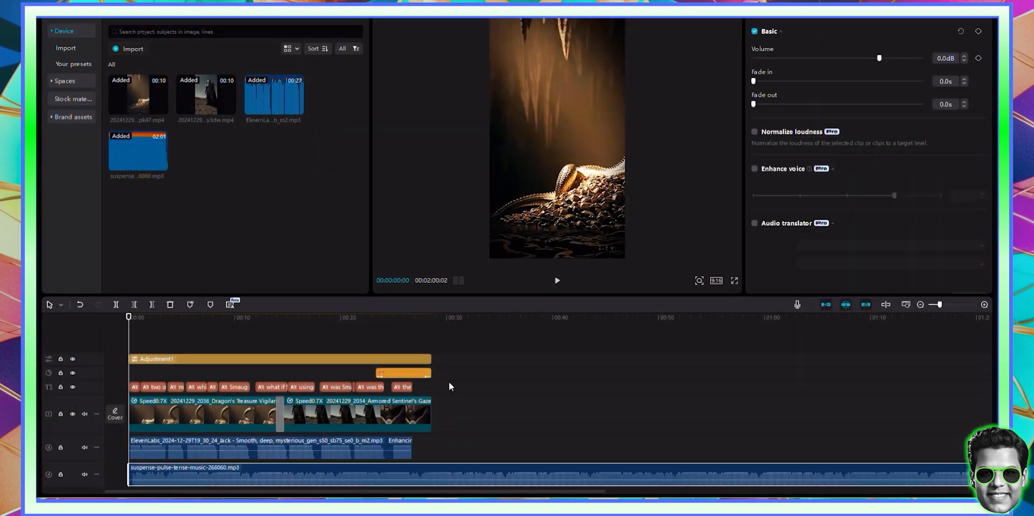
pyautogui.click(436, 317)
pyautogui.click(432, 317)
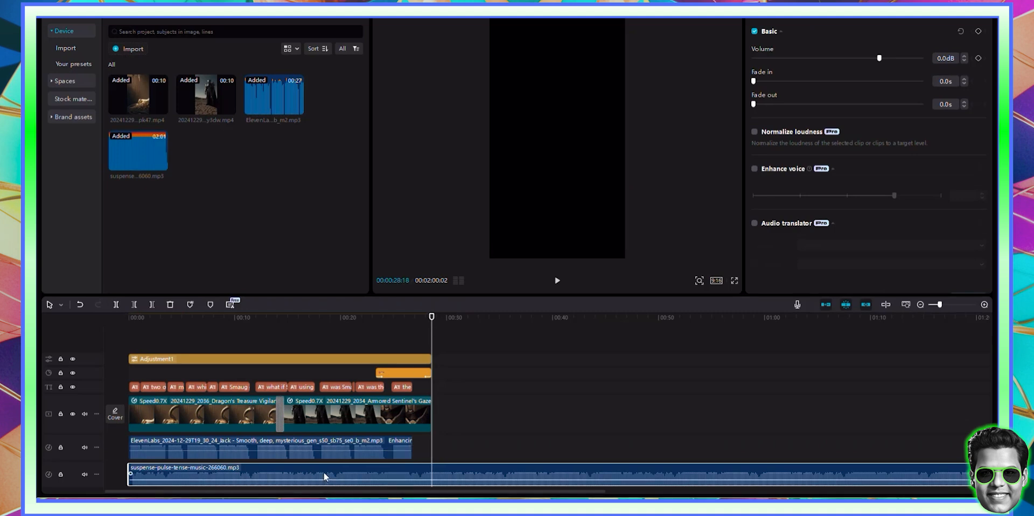
pyautogui.click(152, 308)
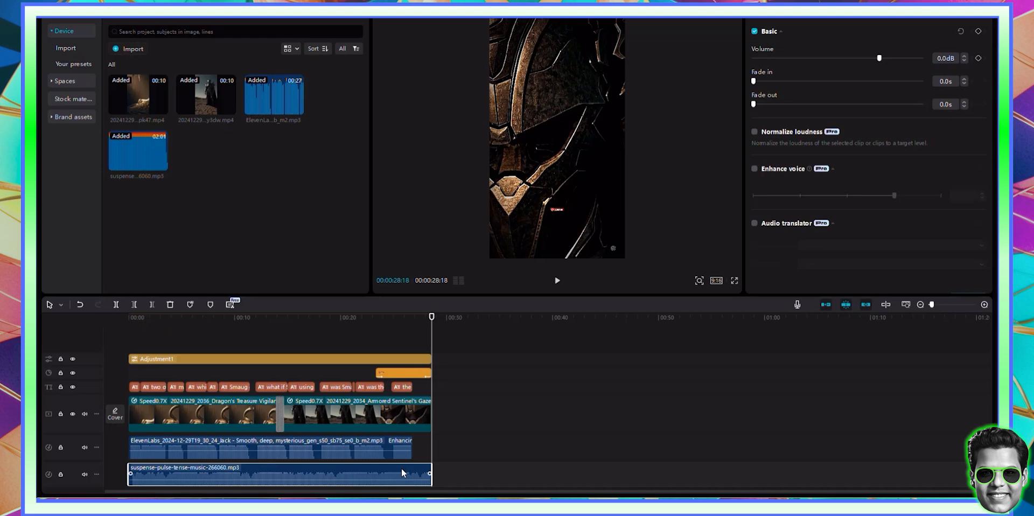
# Step: Set the background music's volume to -29.0 dB with a 1.8 s fade-in and a 1.9 s fade-out
pyautogui.click(820, 57)
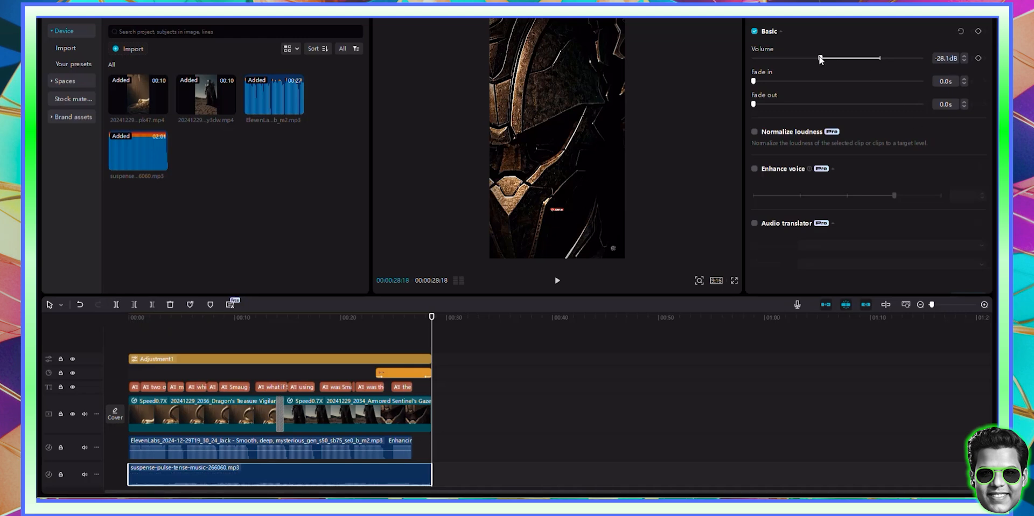
pyautogui.moveTo(820, 58); pyautogui.dragTo(818, 57)
pyautogui.click(784, 81)
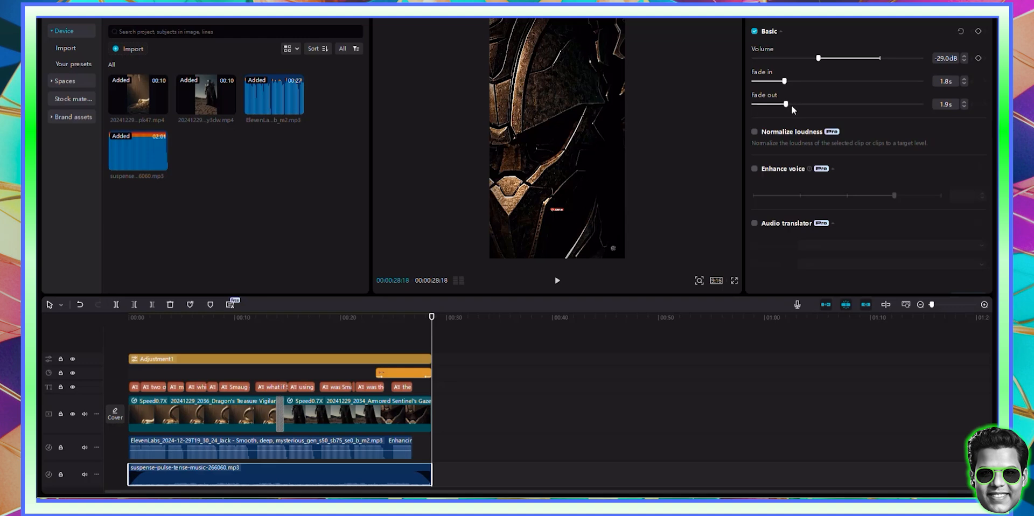
pyautogui.click(265, 330)
pyautogui.moveTo(265, 317); pyautogui.dragTo(105, 309)
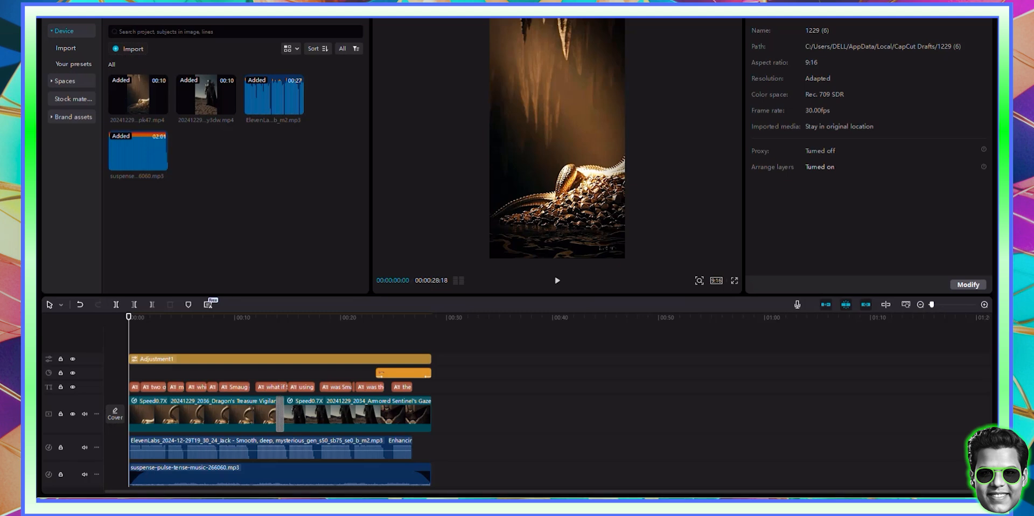
# Step: Export the short in 4K as an H.264 mp4 at 30 fps, named "Smaug and Sauron Fact"
pyautogui.hotkey('ctrl', 'e')
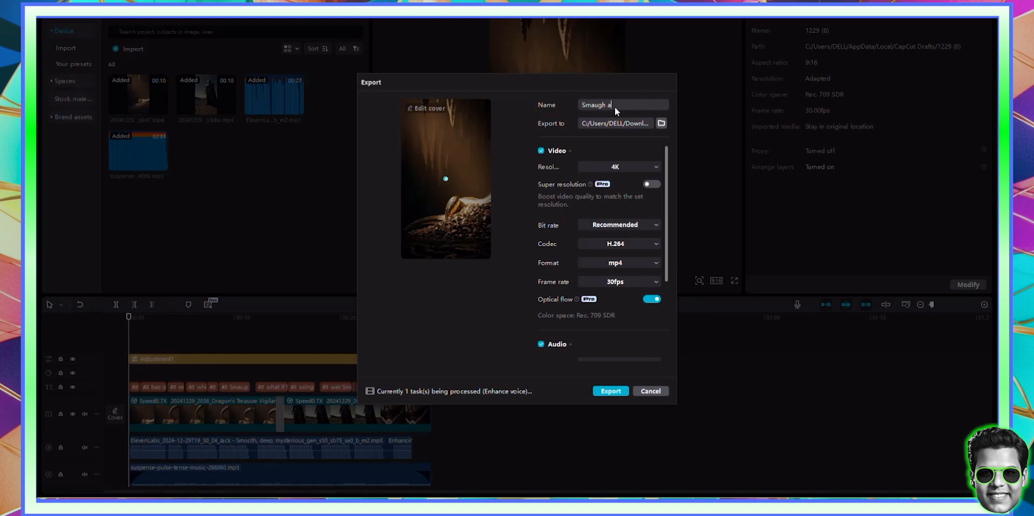
pyautogui.press('BackSpace')
pyautogui.press('BackSpace')
pyautogui.press('BackSpace')
pyautogui.write('and Saurto')
pyautogui.press('BackSpace')
pyautogui.write('n Fac')
pyautogui.click(597, 392)
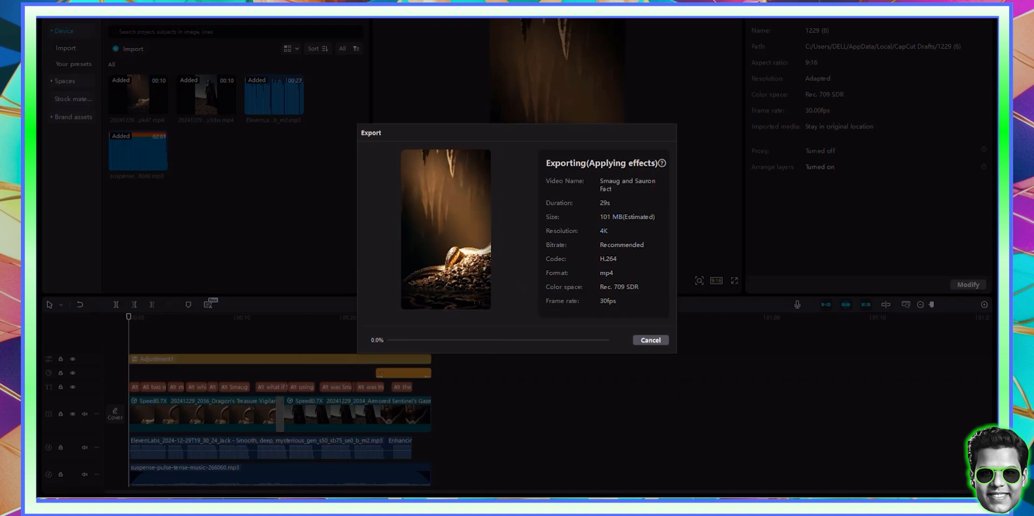
# Step: Switch to Sora and open the "Dragon's Treasure Vigilance" video from the library
pyautogui.click(378, 495)
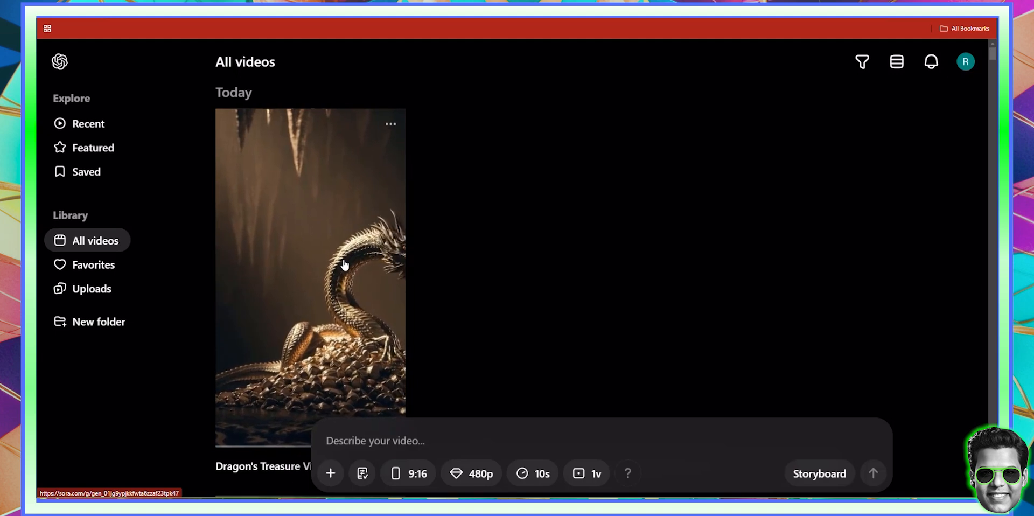
pyautogui.click(375, 288)
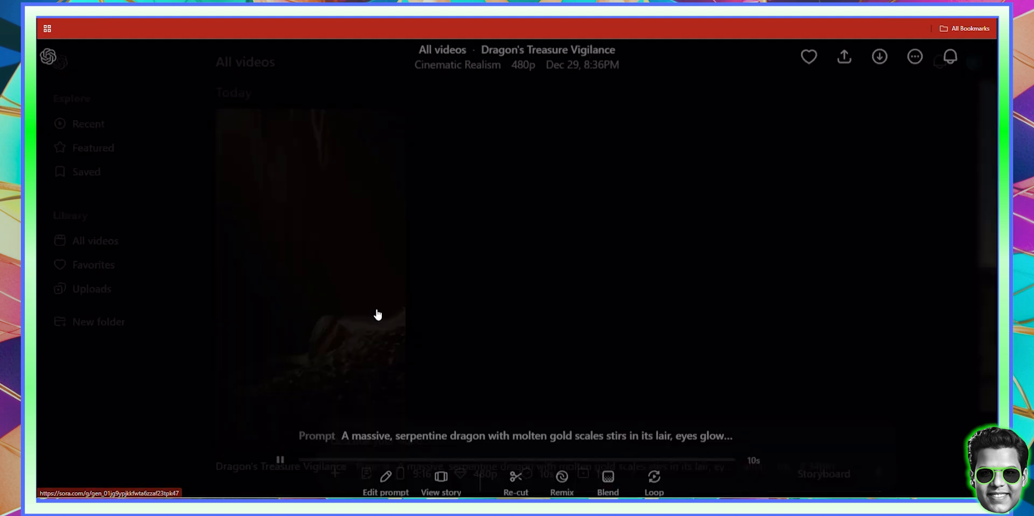